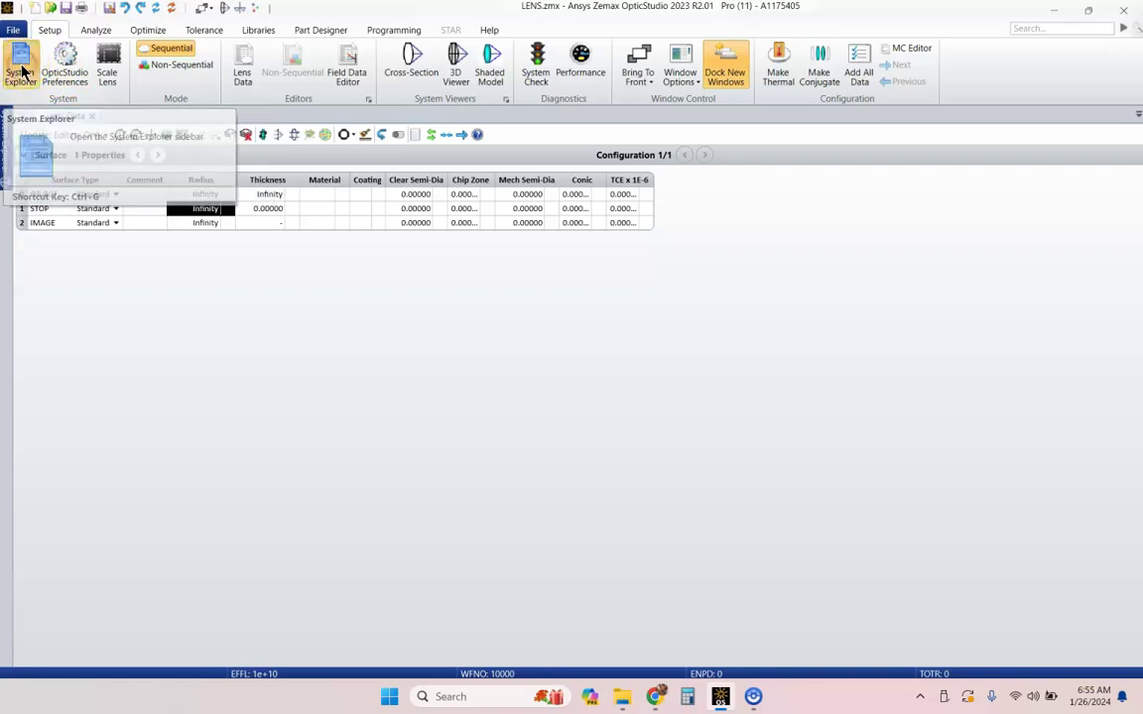
Step: Set the entrance pupil diameter to 25 in the System Explorer Aperture settings
click(21, 73)
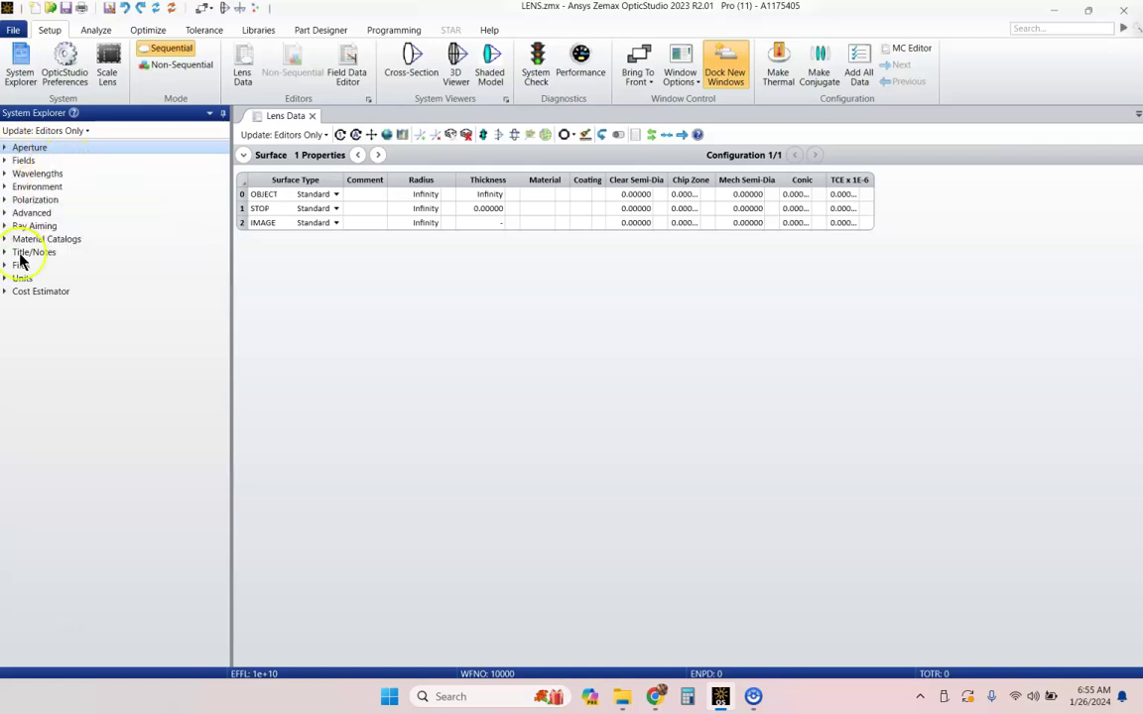
click(5, 148)
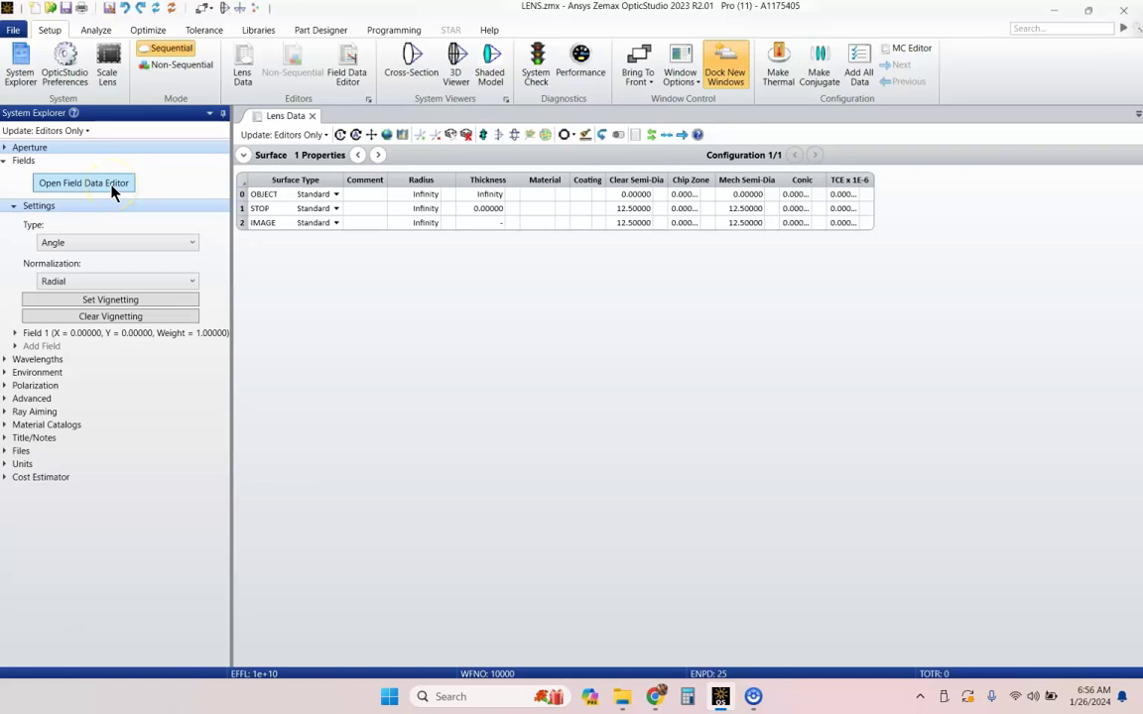
Step: Open the Field Data Editor and insert a second field row for a 1° Y angle
click(112, 188)
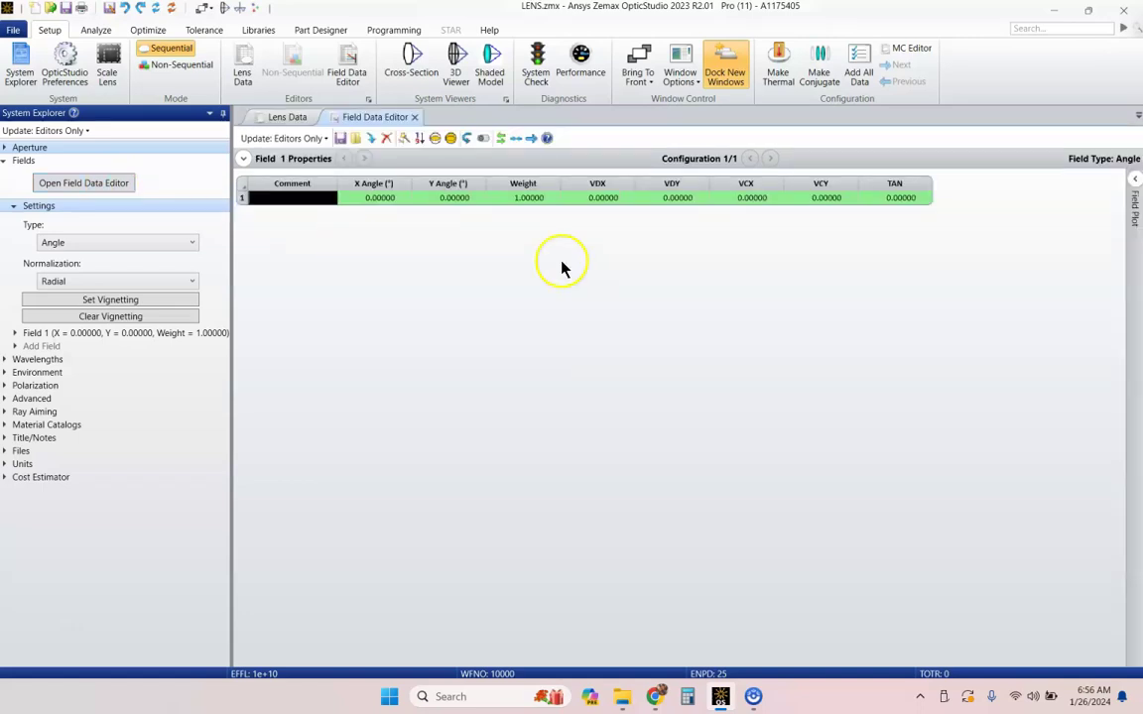
click(453, 198)
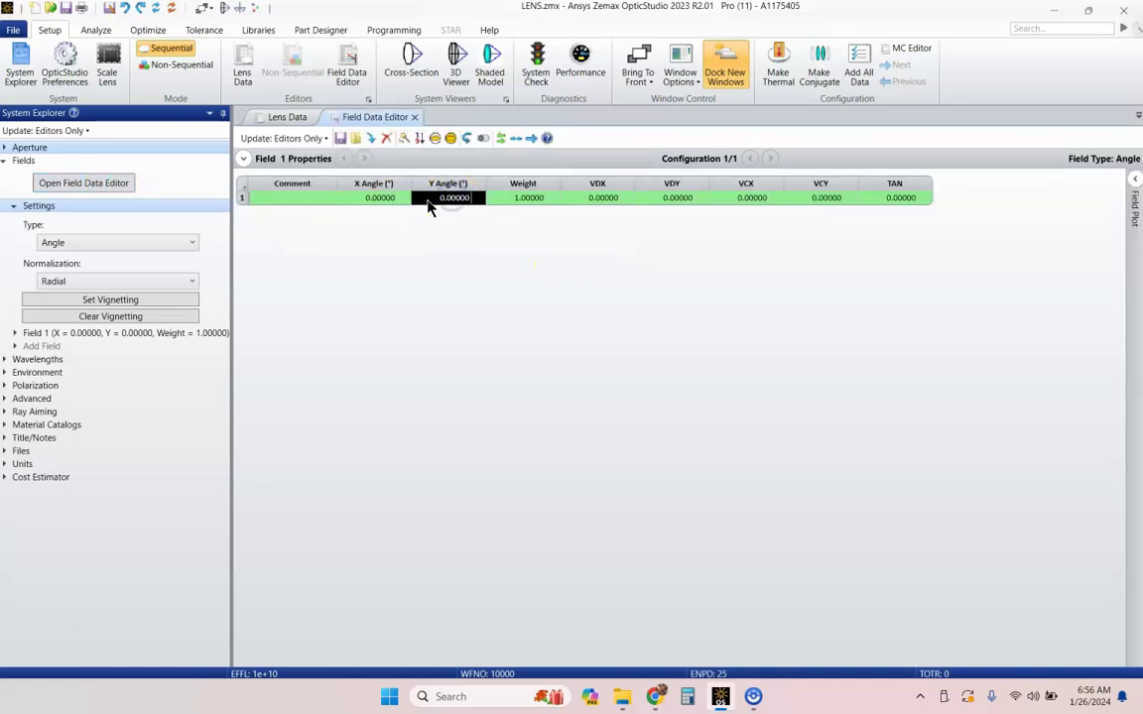
right_click(440, 200)
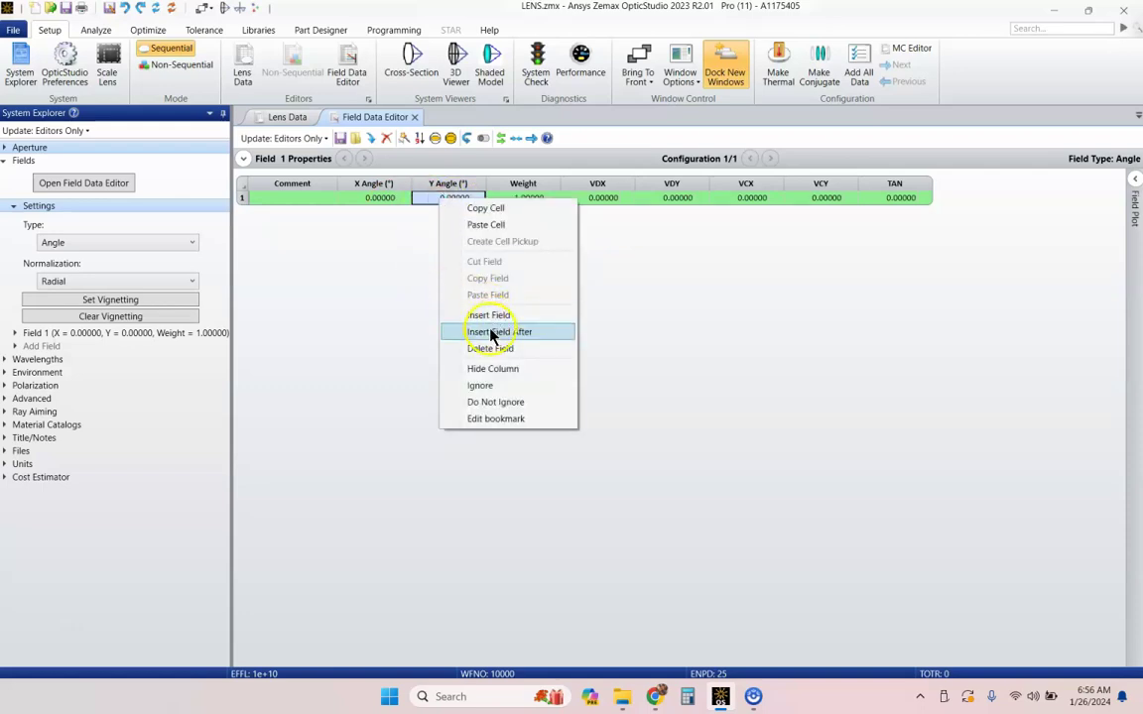
click(433, 202)
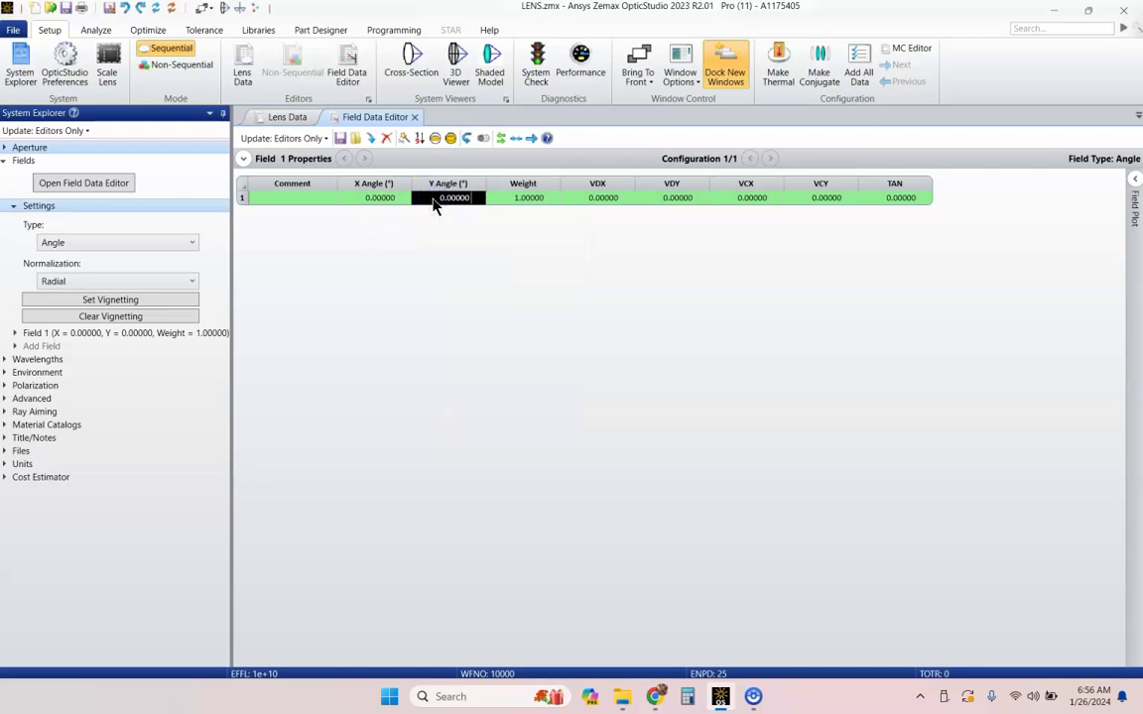
key(Insert)
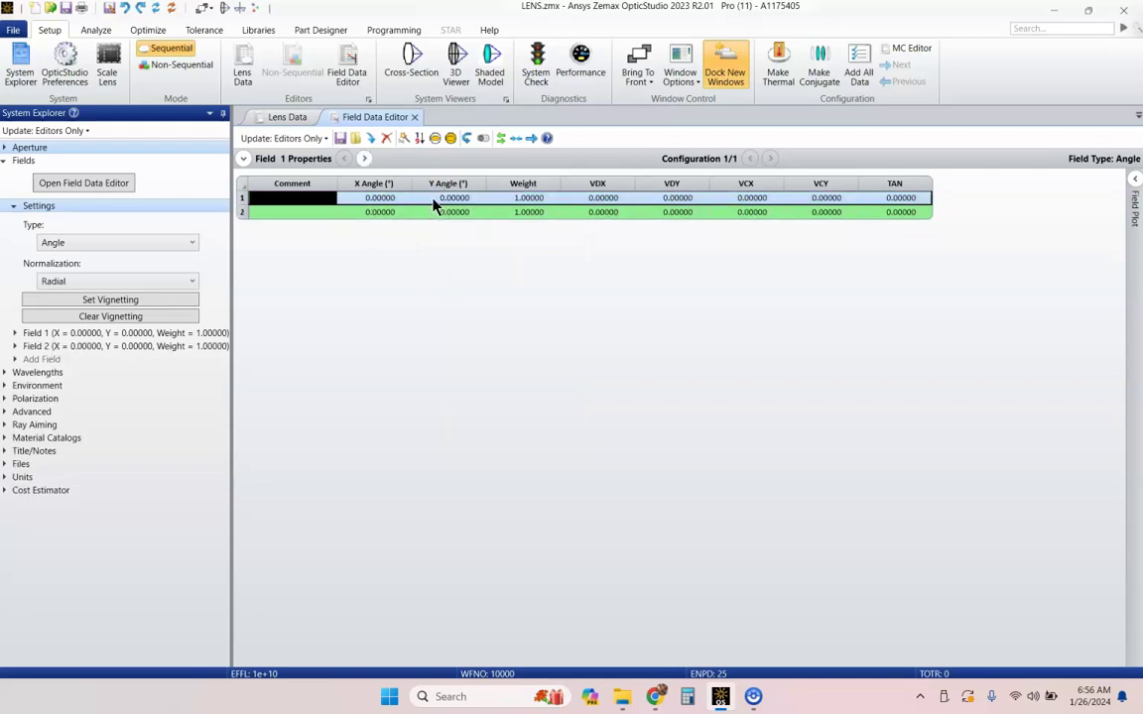
click(434, 203)
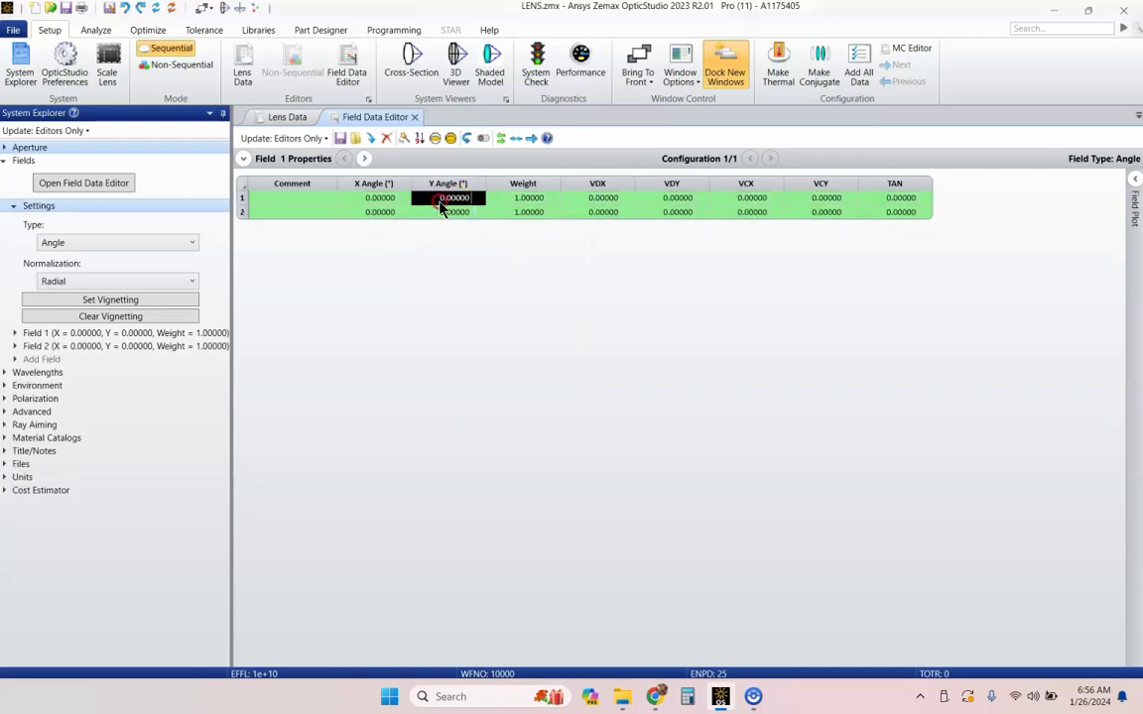
right_click(442, 205)
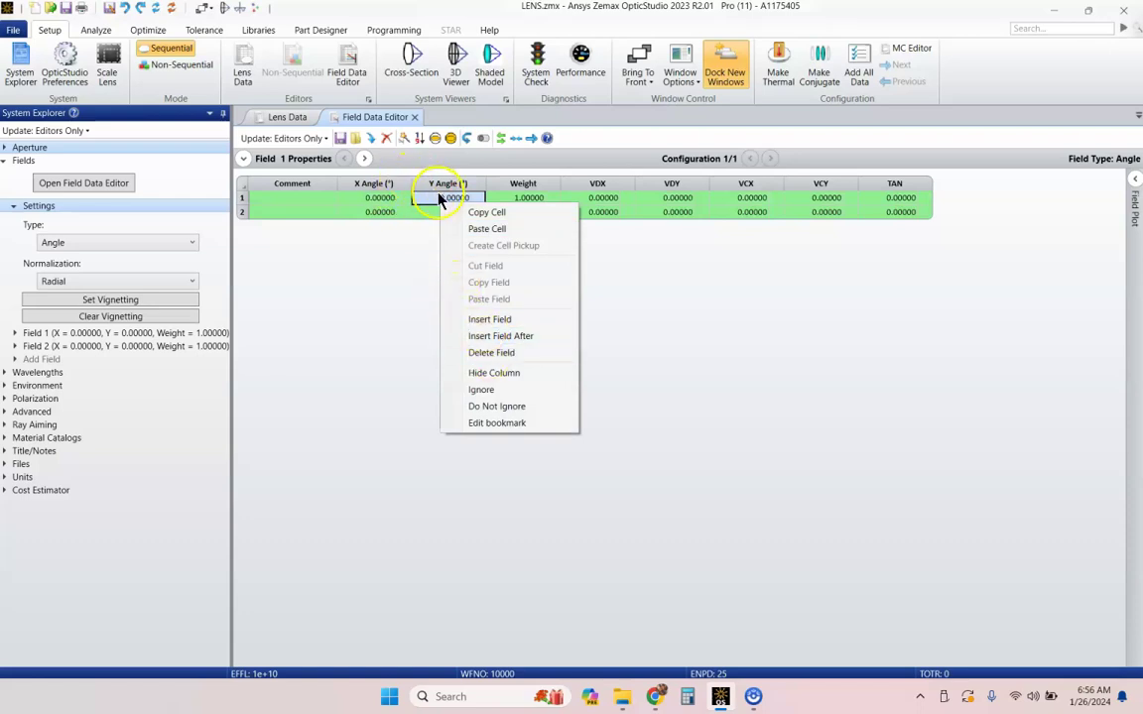
click(437, 200)
key(Delete)
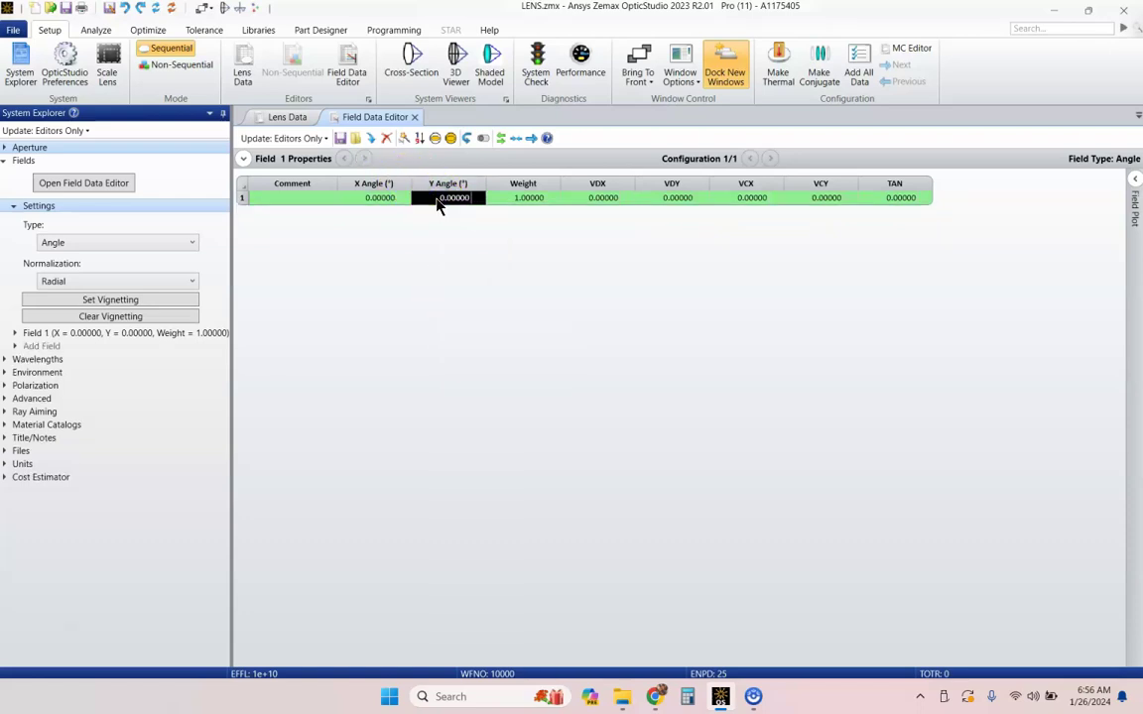
key(Insert)
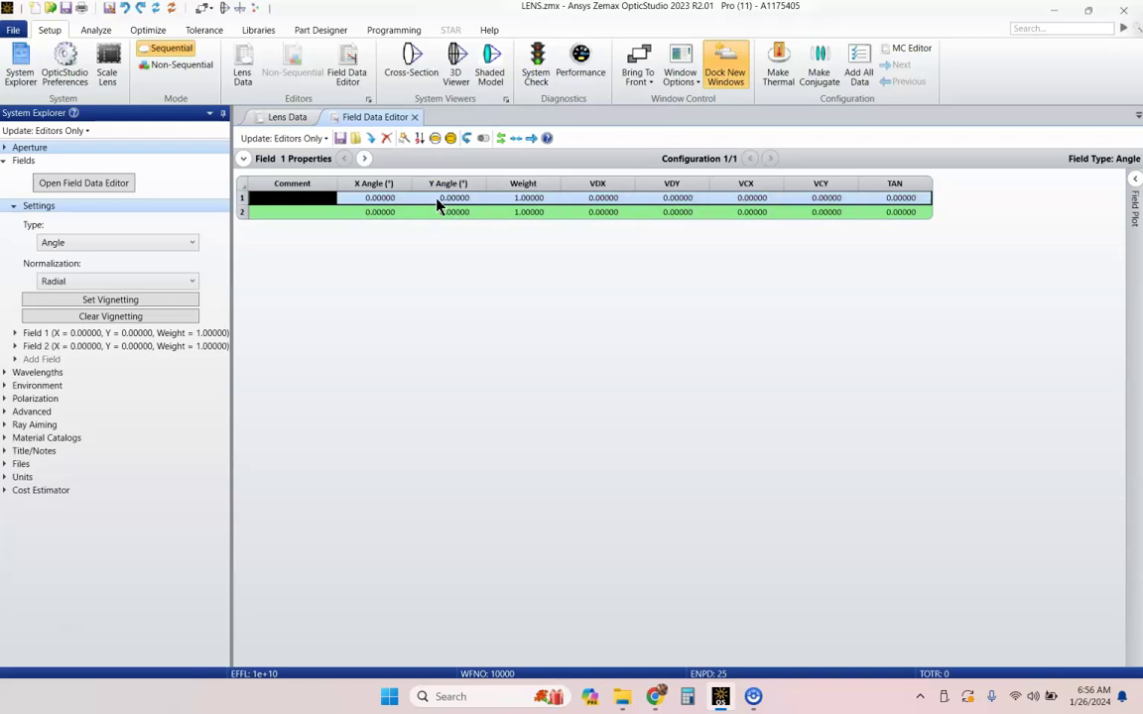
click(438, 199)
key(Down)
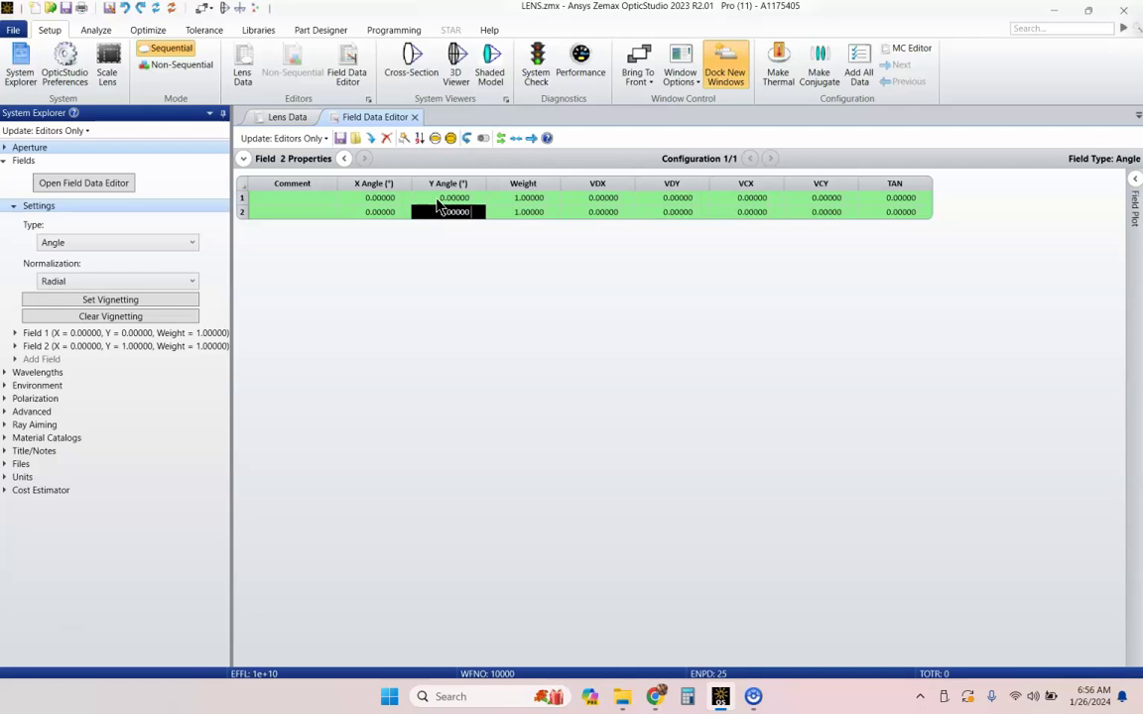
Step: Replace the 0.55 µm wavelength with the F, d, C (Visible) preset: 0.48613, 0.58756, 0.65627 µm
click(5, 161)
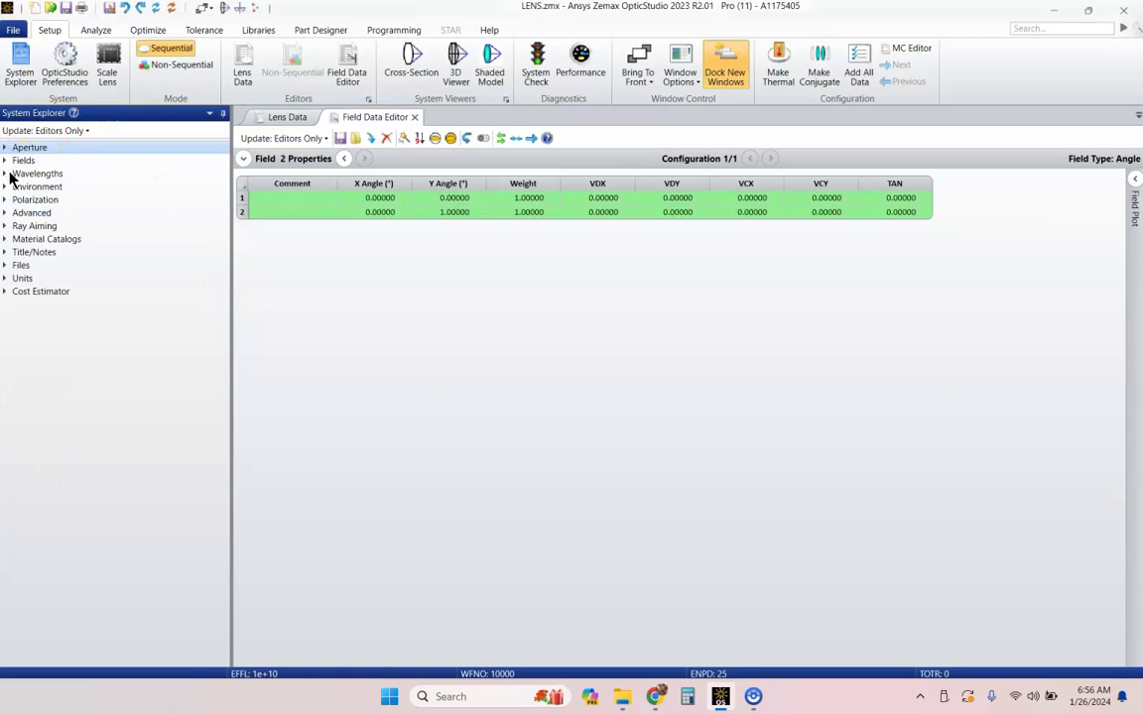
click(5, 175)
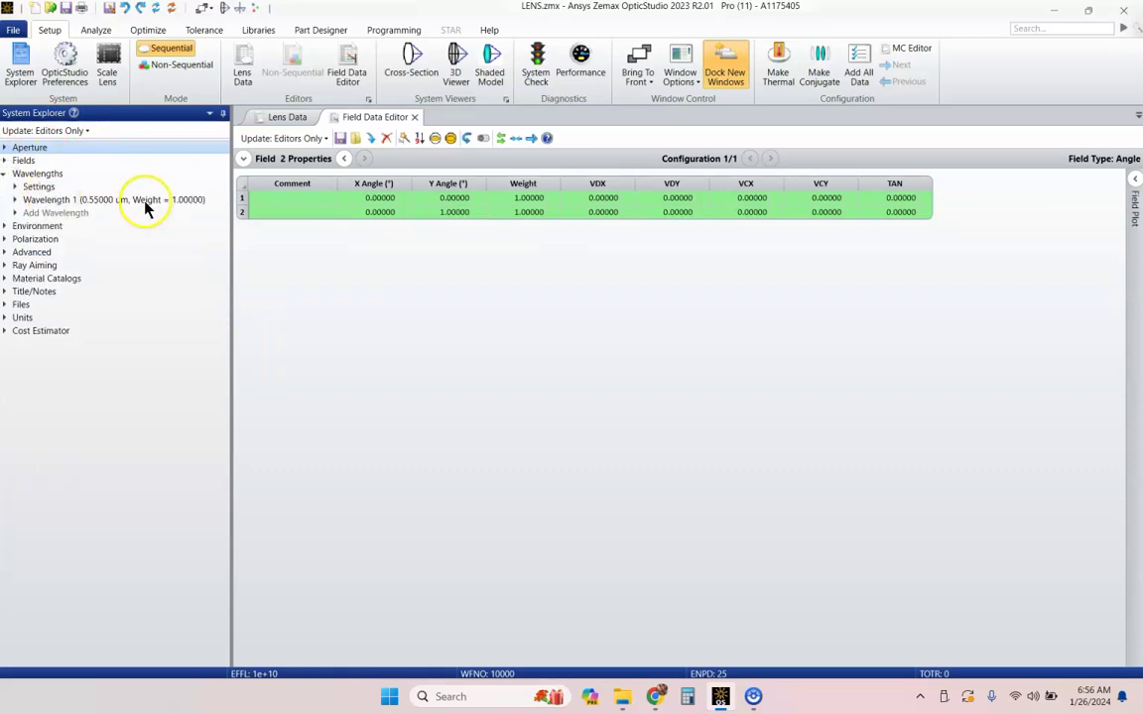
click(96, 204)
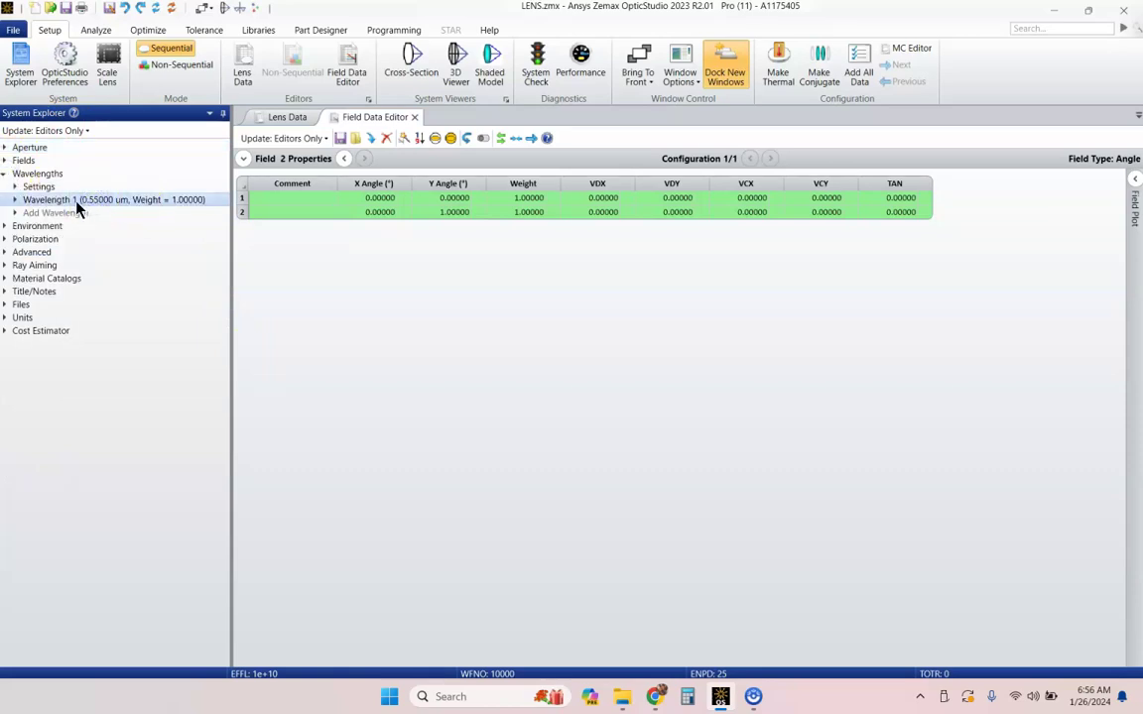
click(99, 208)
click(47, 175)
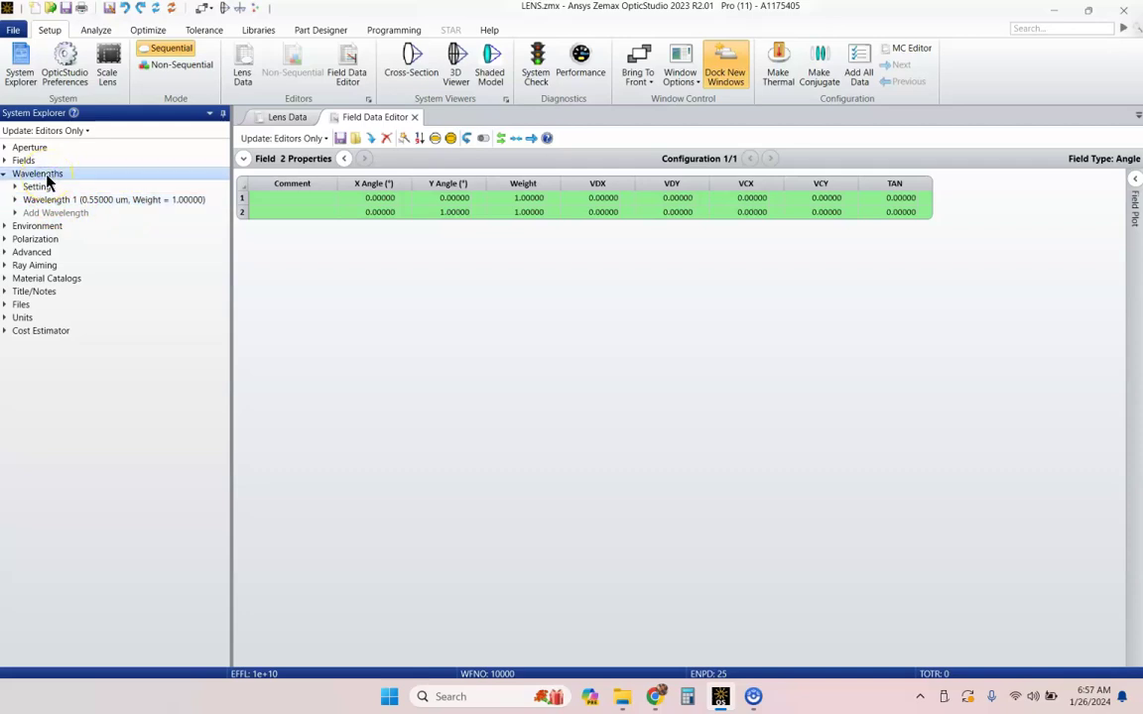
click(44, 185)
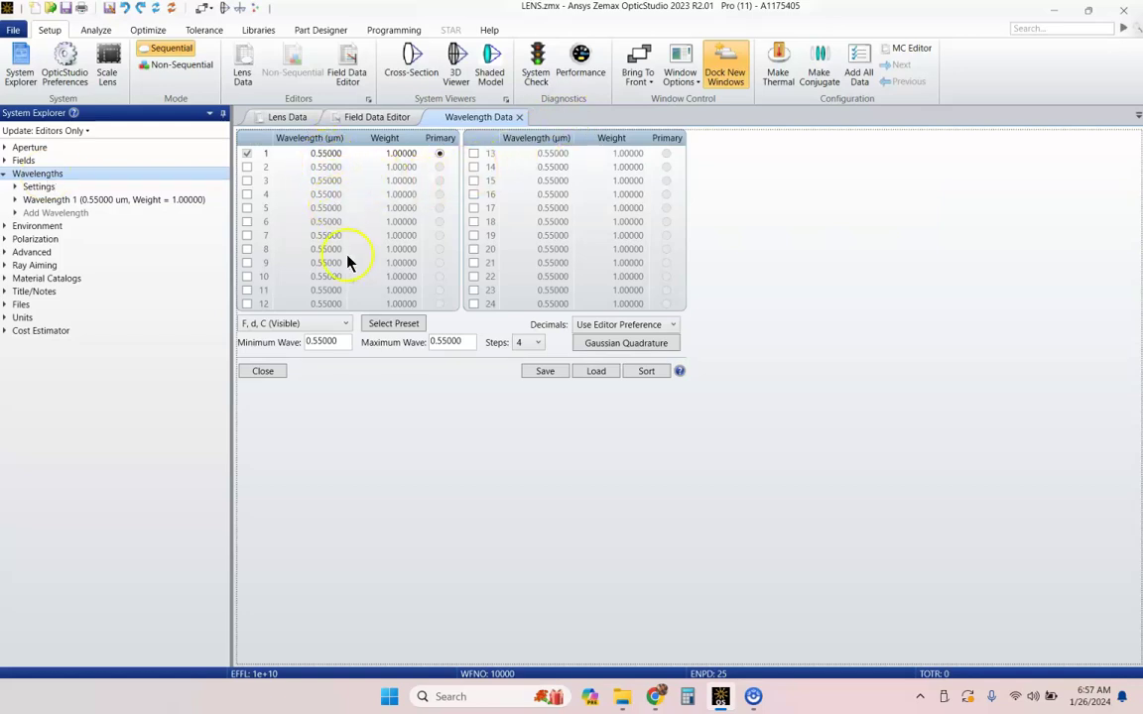
click(327, 324)
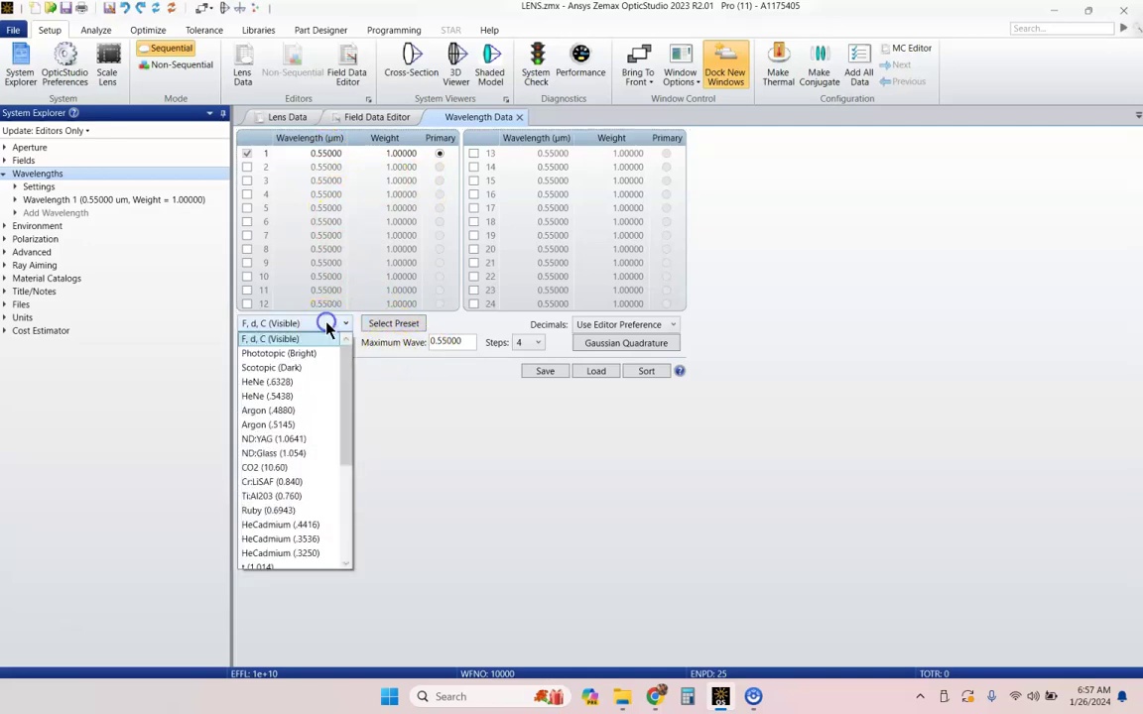
mouse_move(343, 356)
mouse_down()
mouse_move(355, 485)
mouse_move(342, 335)
mouse_up()
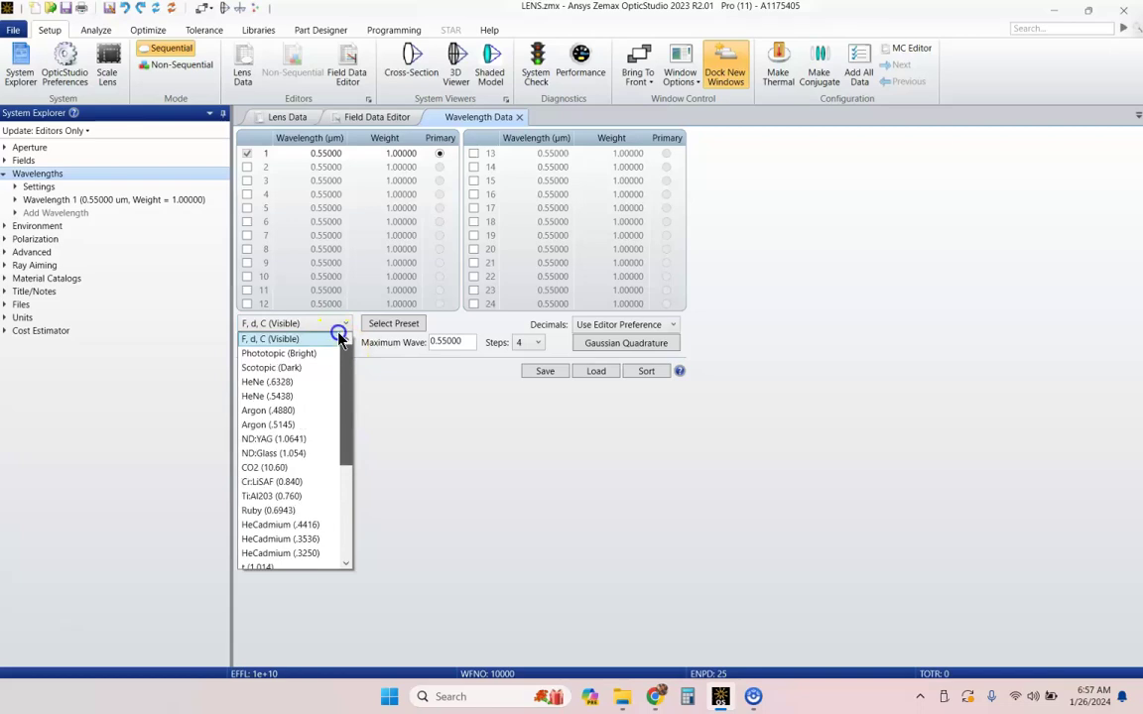
click(386, 394)
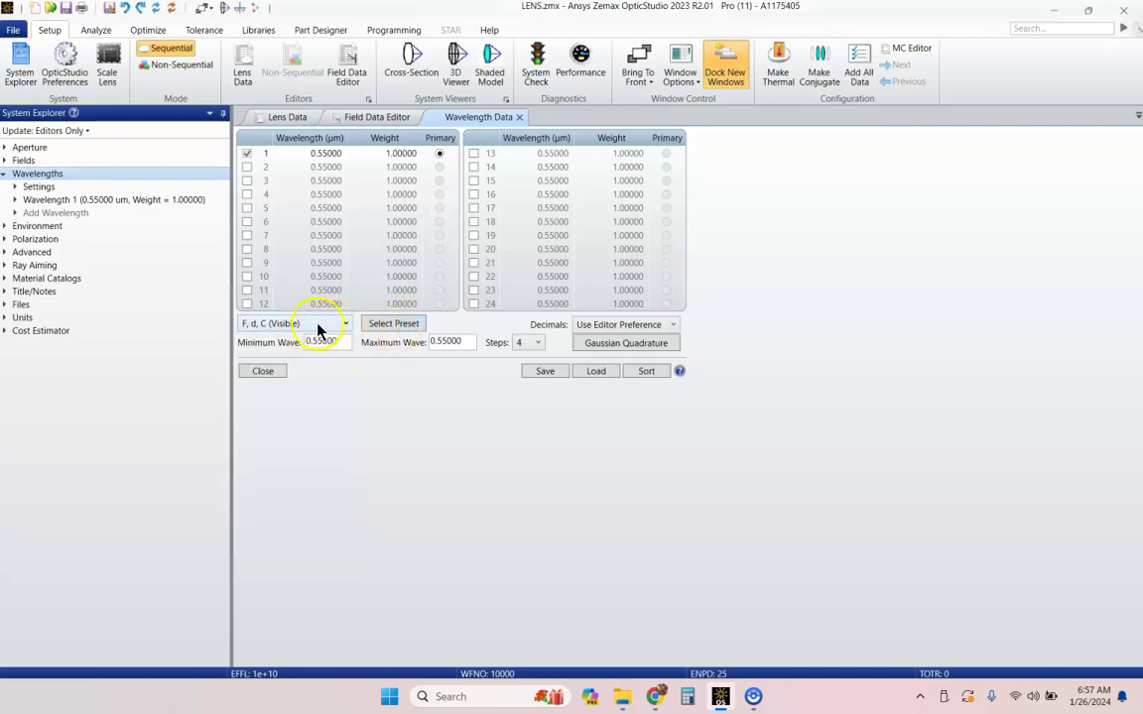
click(373, 325)
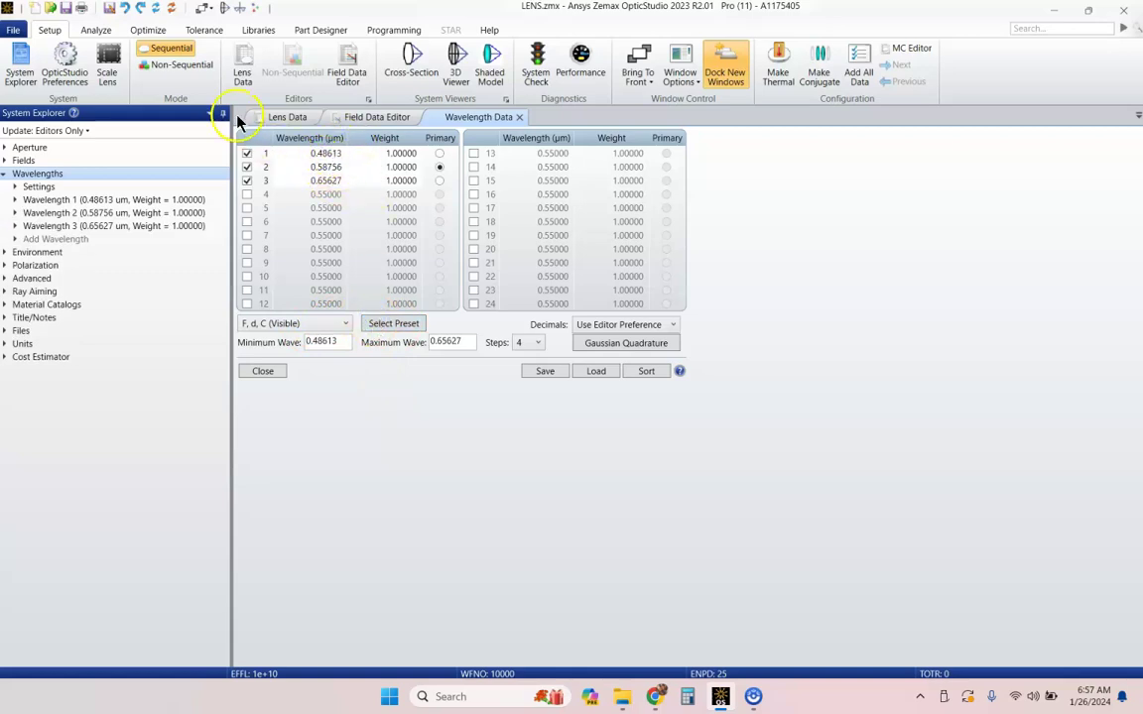
click(5, 175)
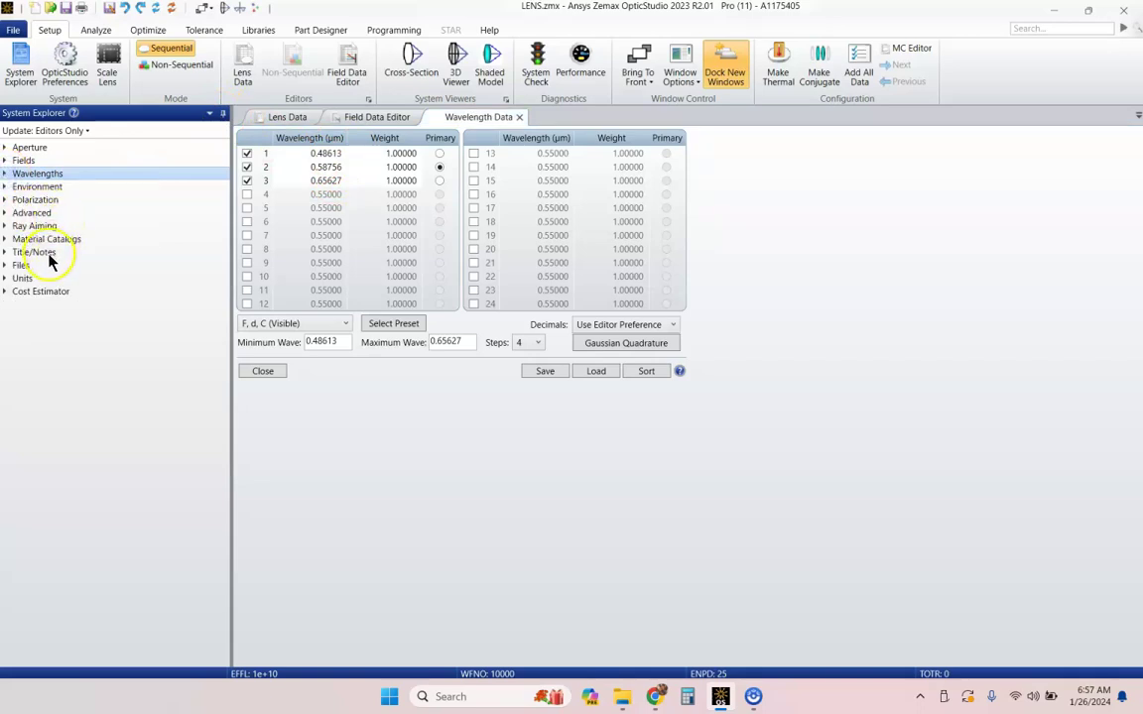
Step: Insert a new surface before the image and make the stop 5 mm thick N-BK7
click(223, 115)
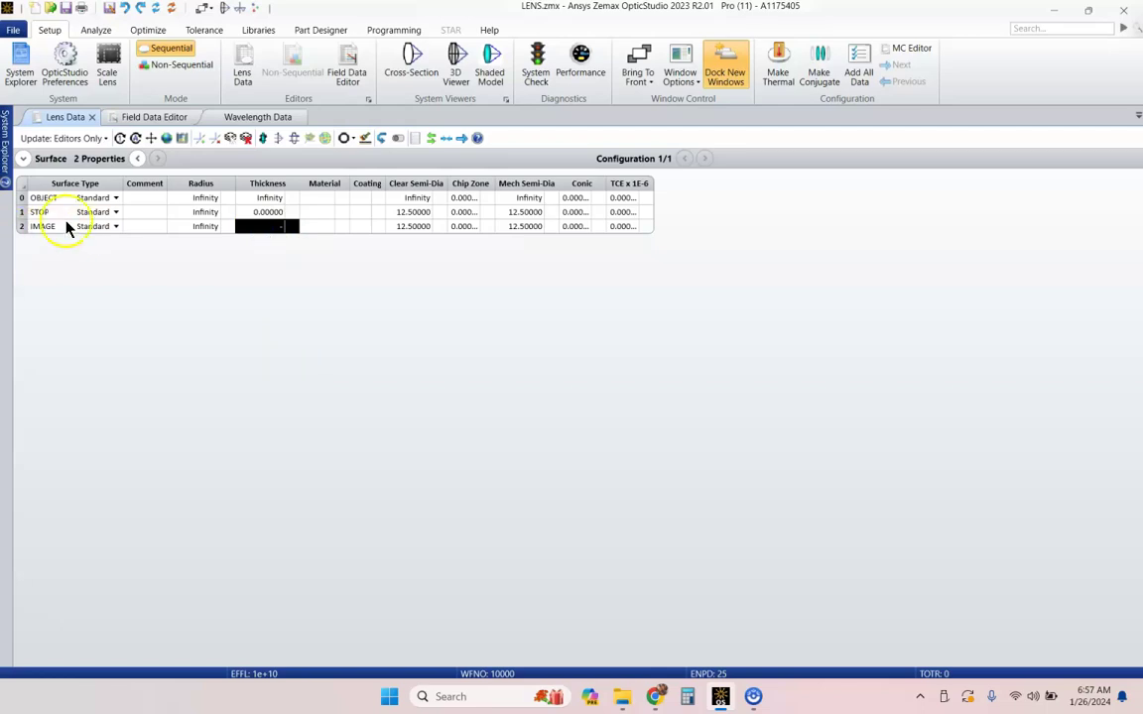
click(263, 230)
key(Insert)
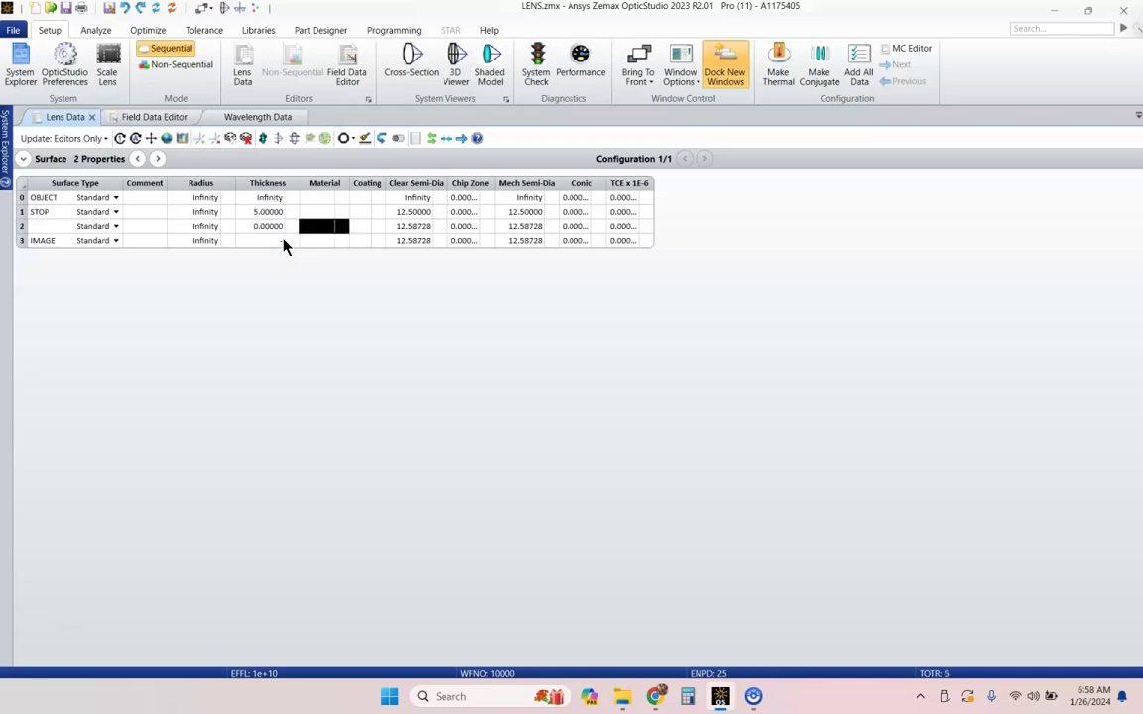
key(Up)
text(n-)
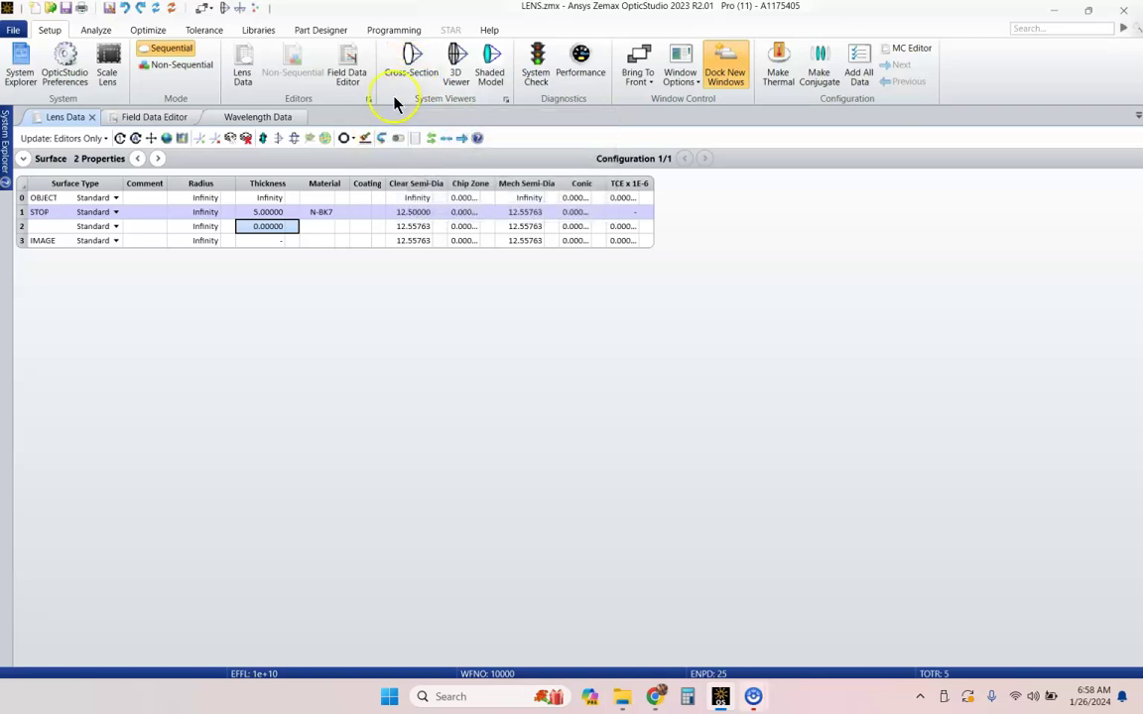
Step: Show a Cross-Section layout of the 5 mm N-BK7 slab docked beside the Lens Data editor
click(408, 74)
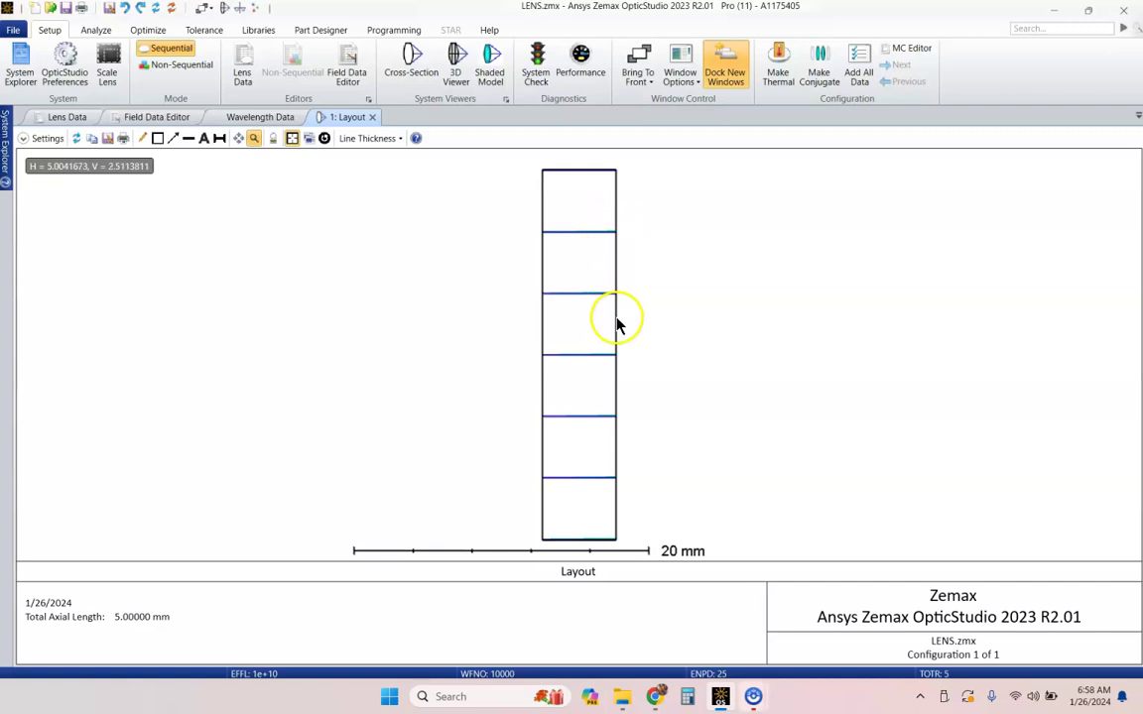
scroll(615, 321, down, 2)
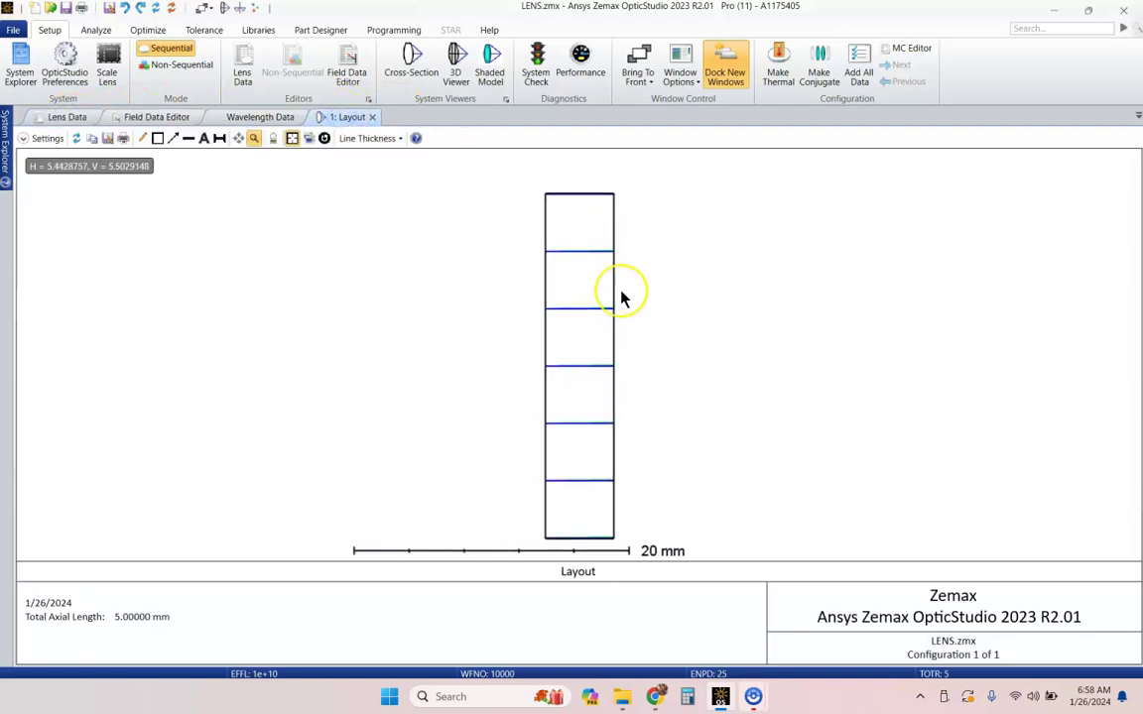
scroll(620, 298, down, 3)
drag(595, 294, 528, 307)
scroll(528, 306, up, 2)
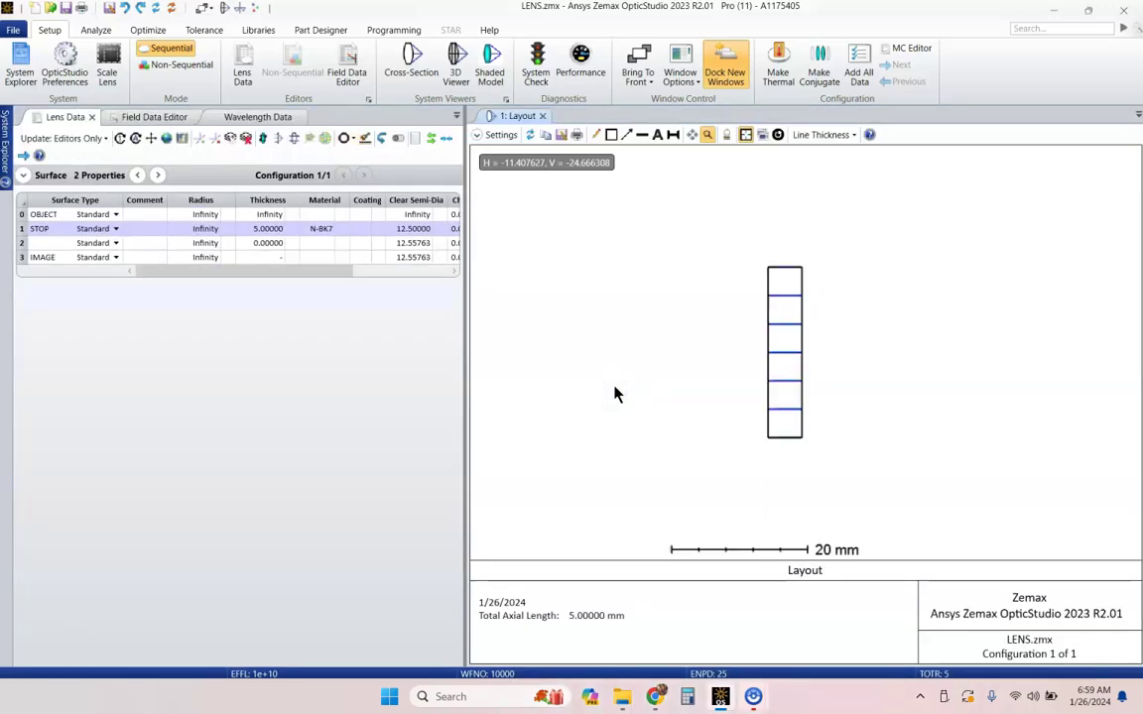
click(268, 229)
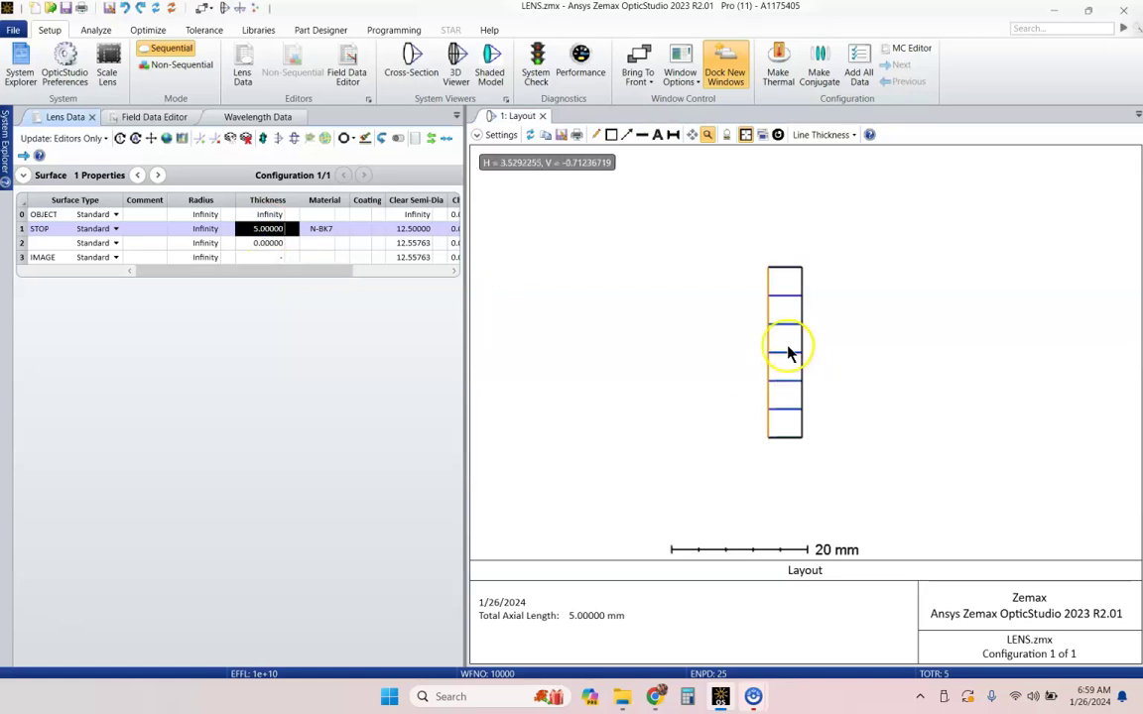
scroll(766, 350, up, 3)
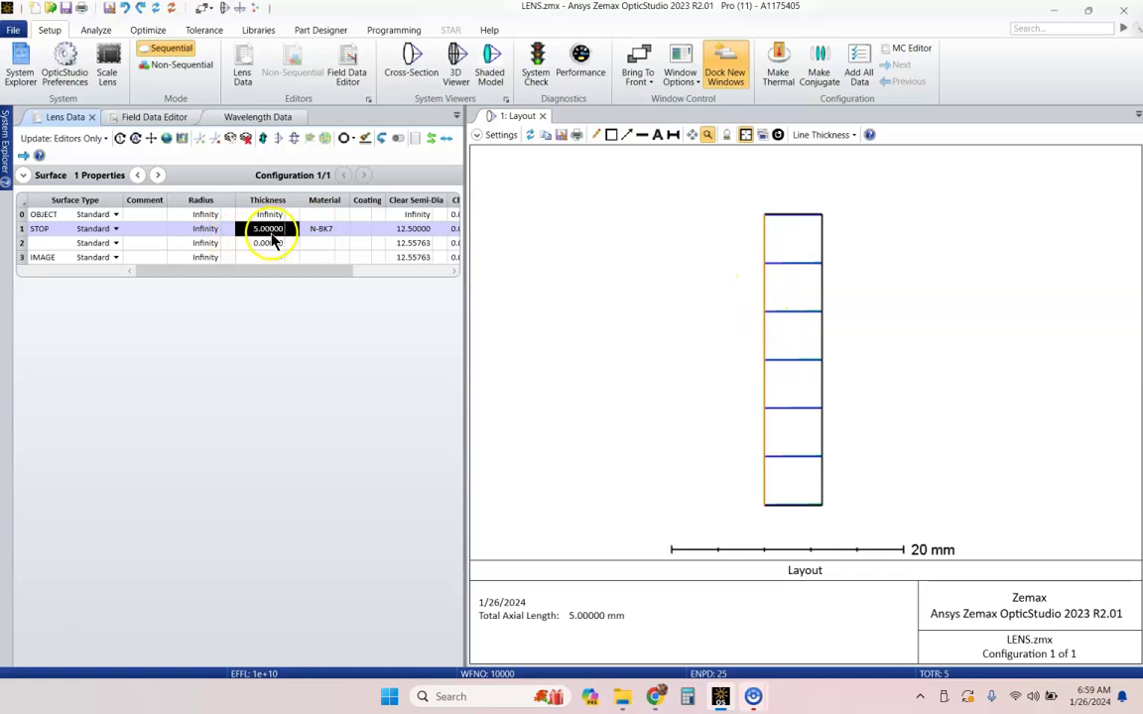
click(189, 230)
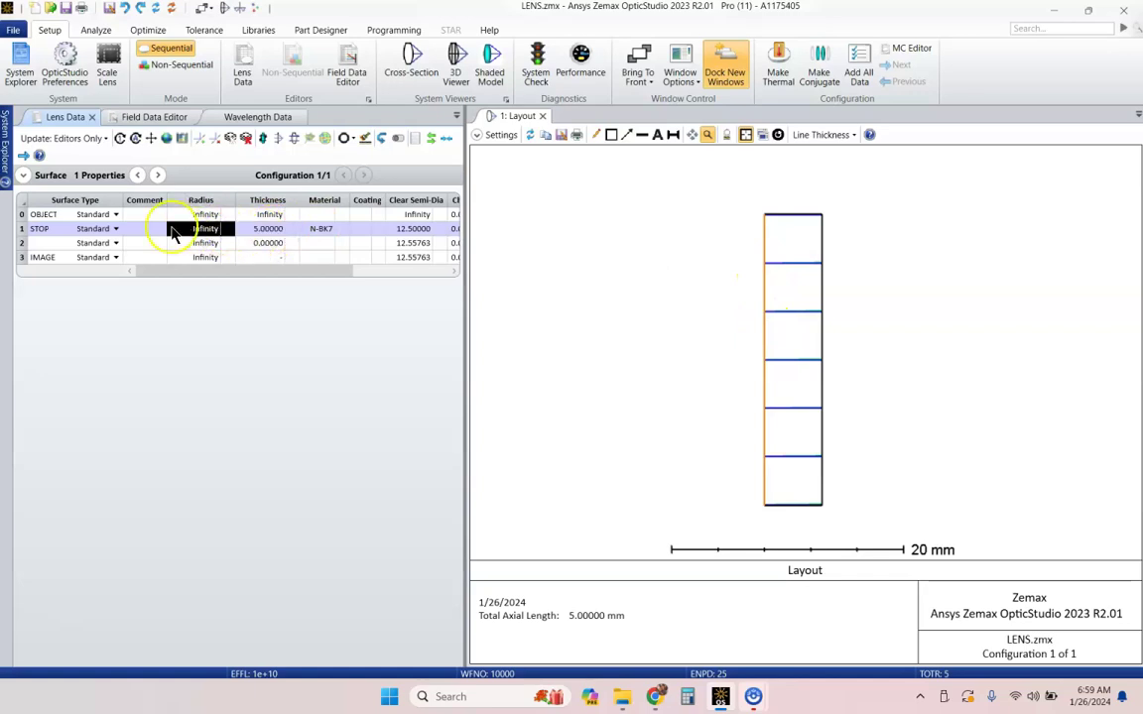
click(266, 248)
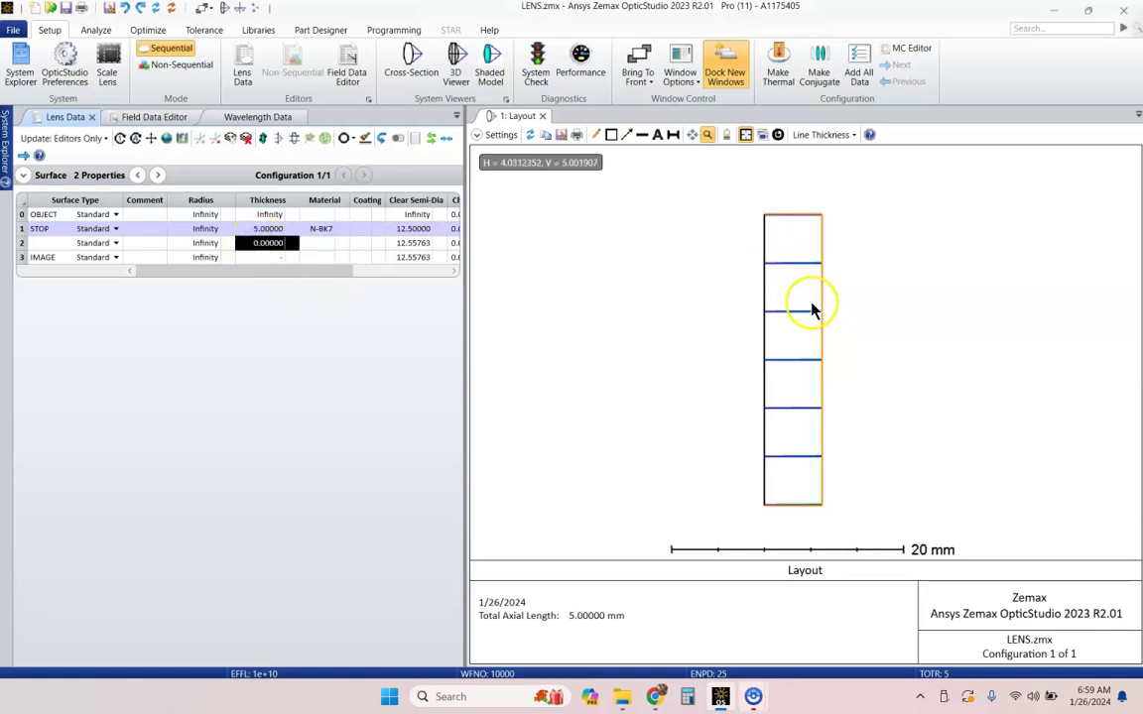
scroll(812, 311, down, 1)
drag(827, 312, 734, 315)
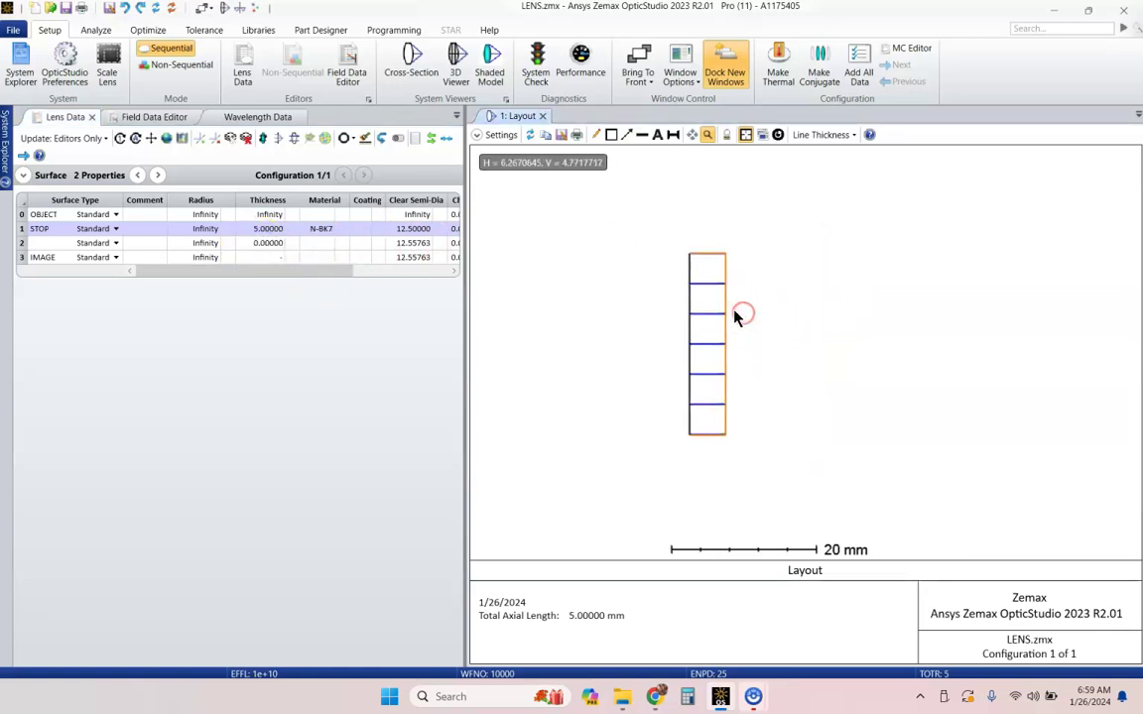
click(271, 244)
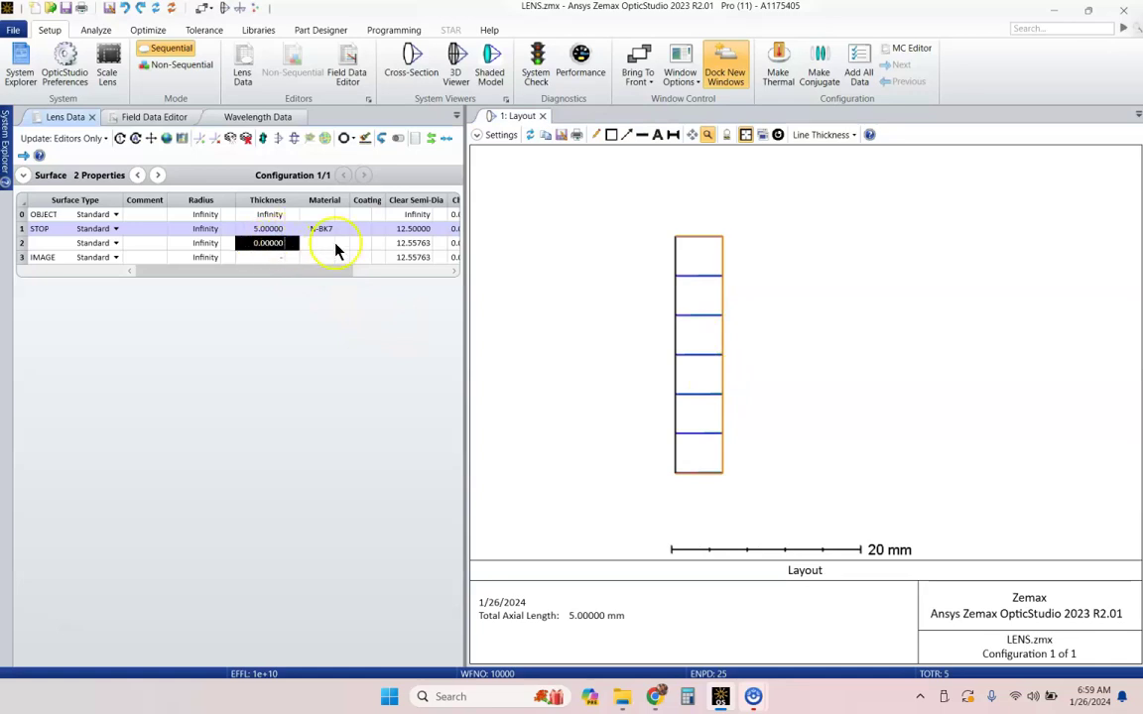
click(270, 257)
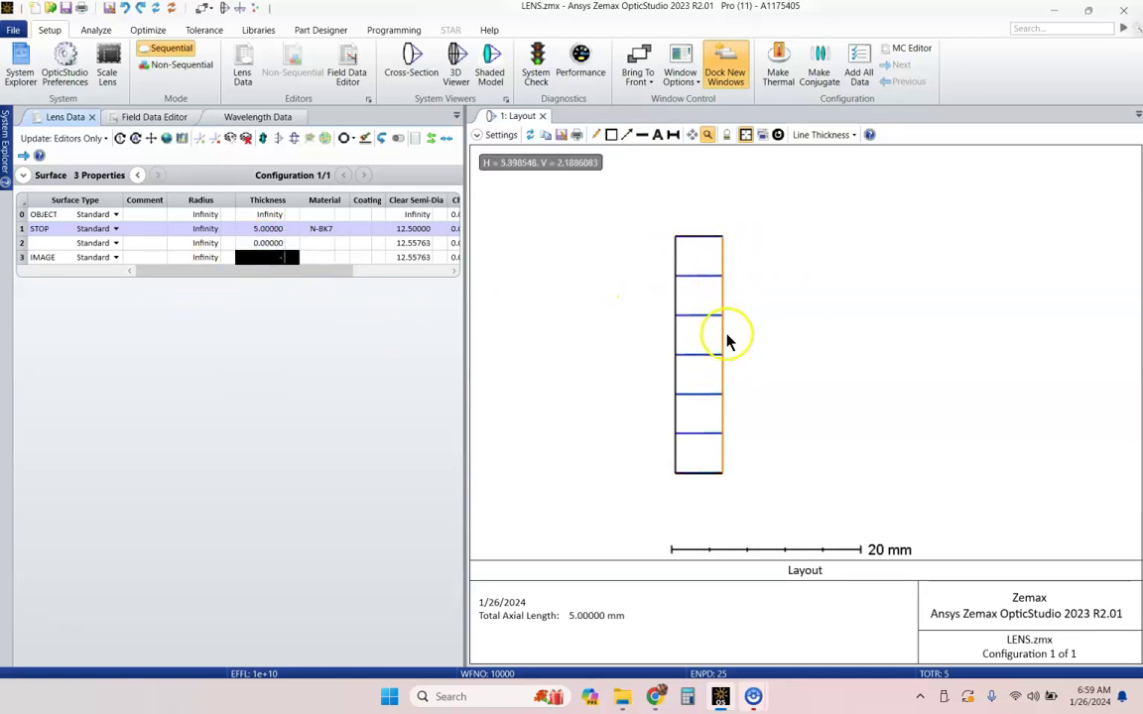
click(270, 257)
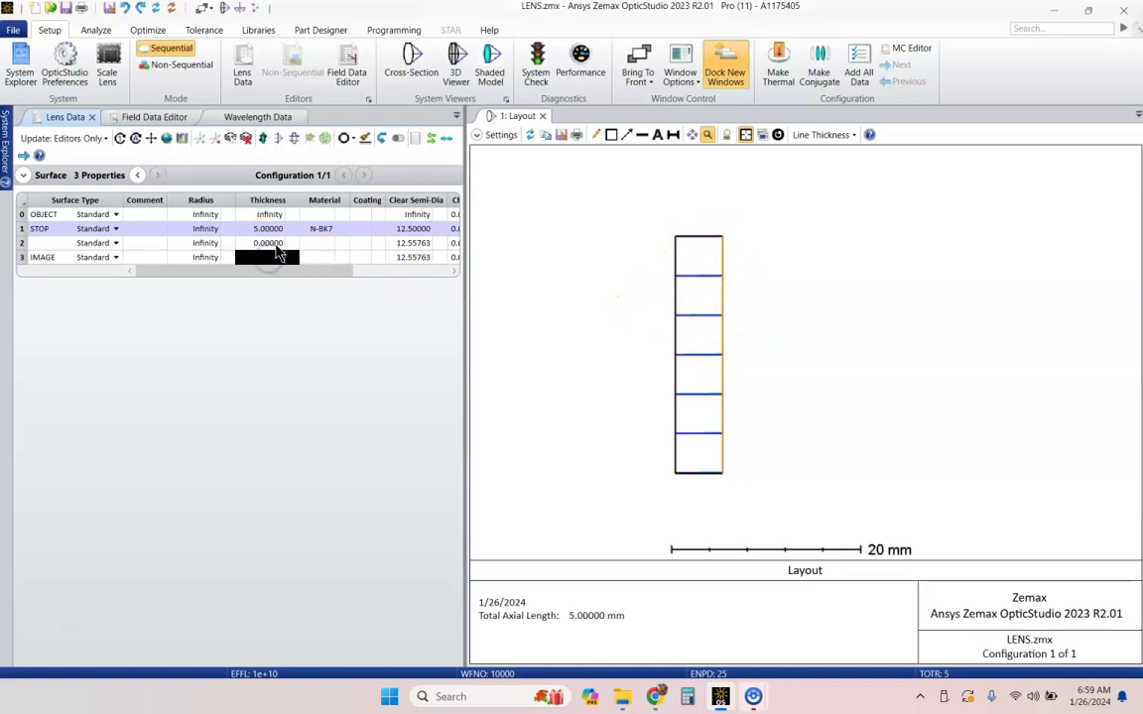
click(278, 244)
click(273, 257)
click(271, 246)
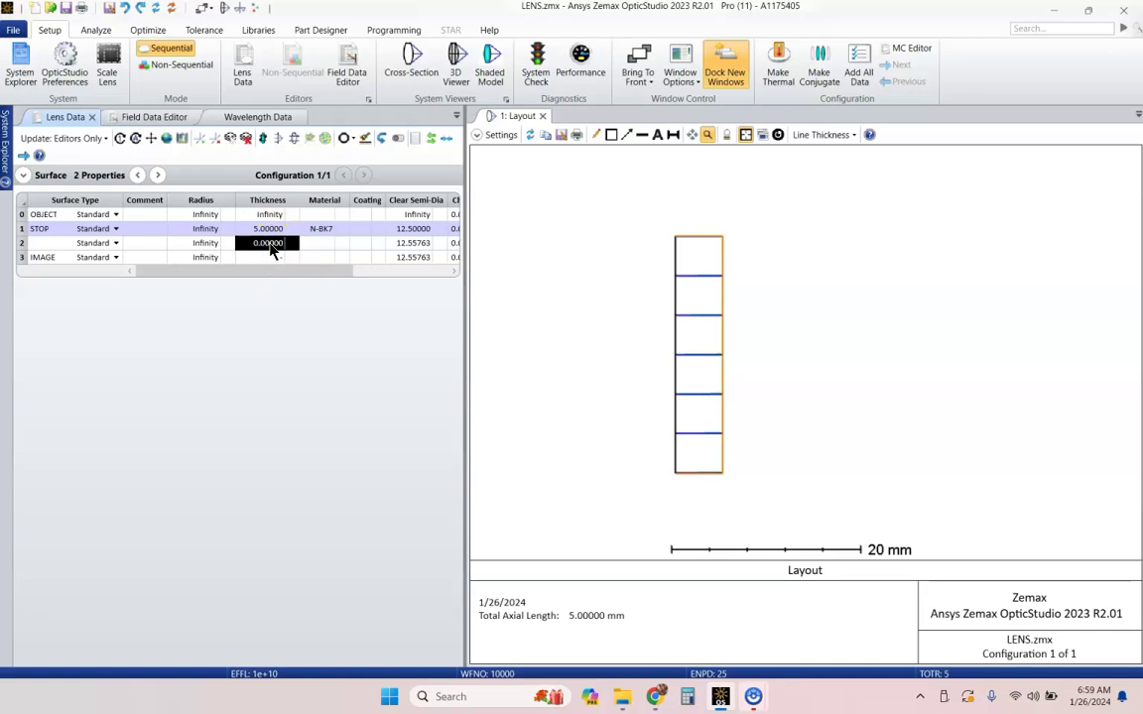
Step: Set surface 2's thickness to 50 mm and refresh the layout to trace rays to the image
text(50)
key(Return)
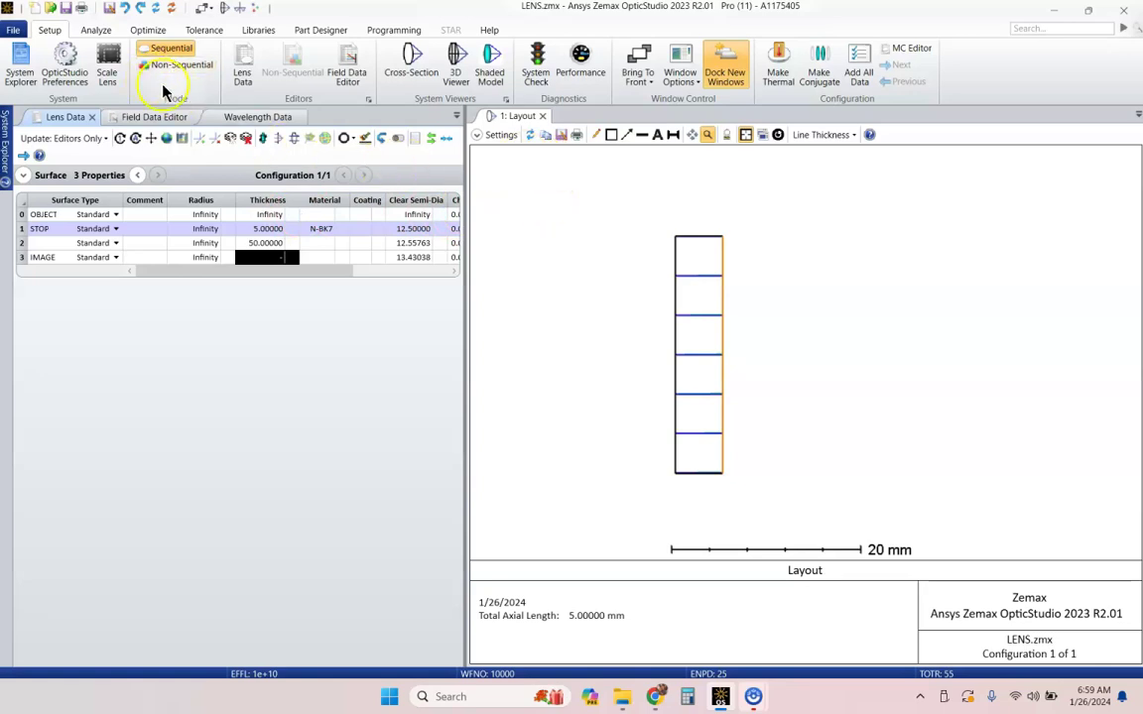
click(530, 135)
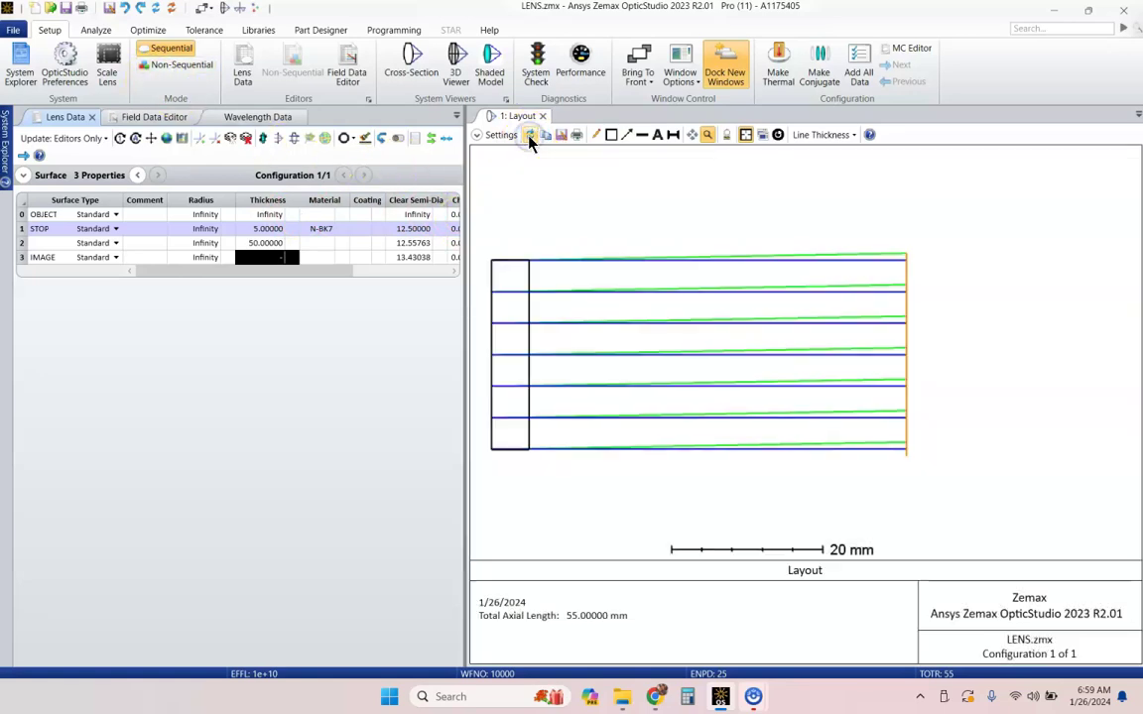
scroll(949, 332, down, 3)
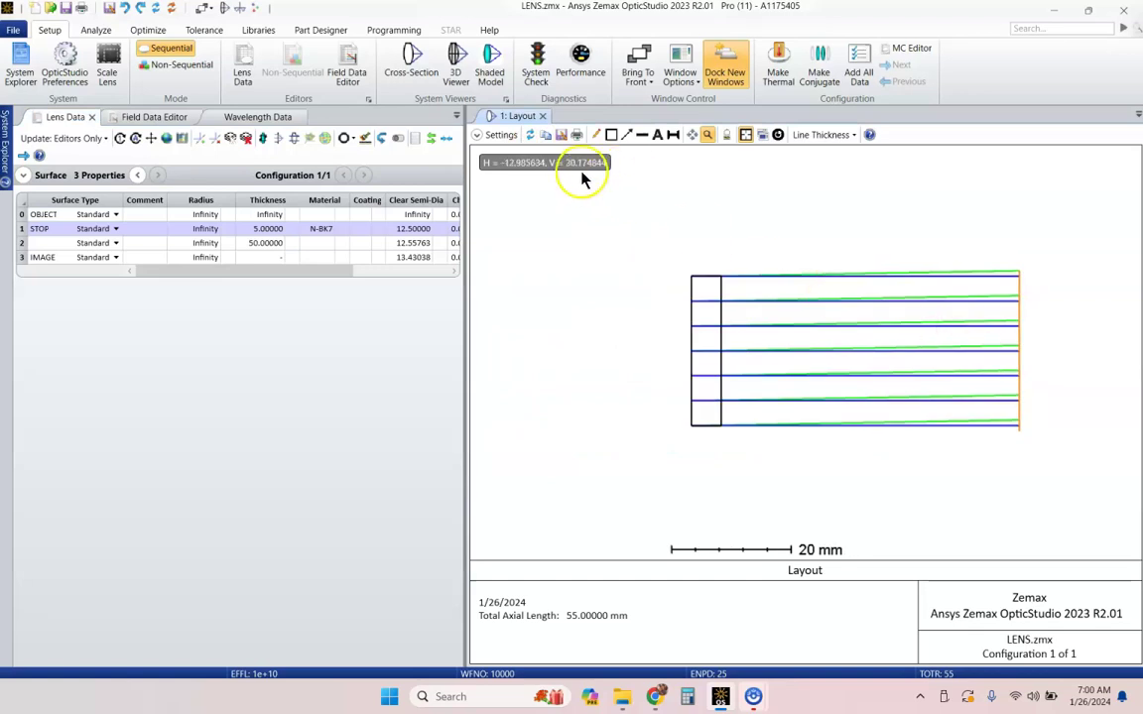
scroll(817, 294, up, 1)
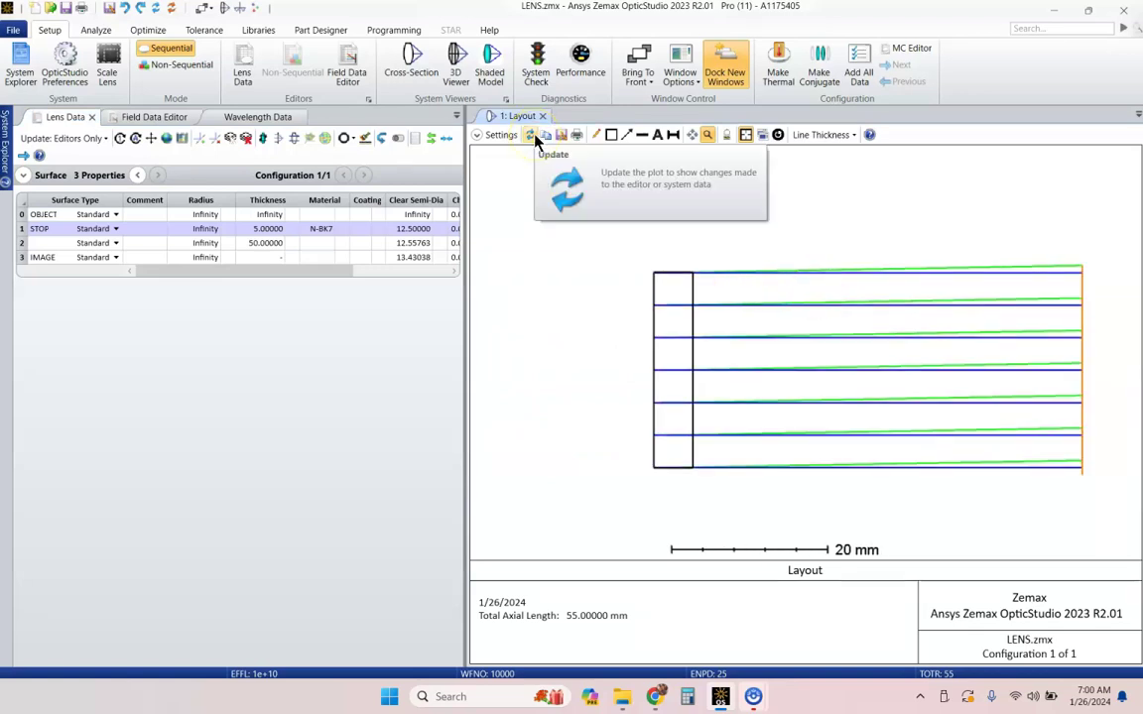
scroll(801, 316, down, 2)
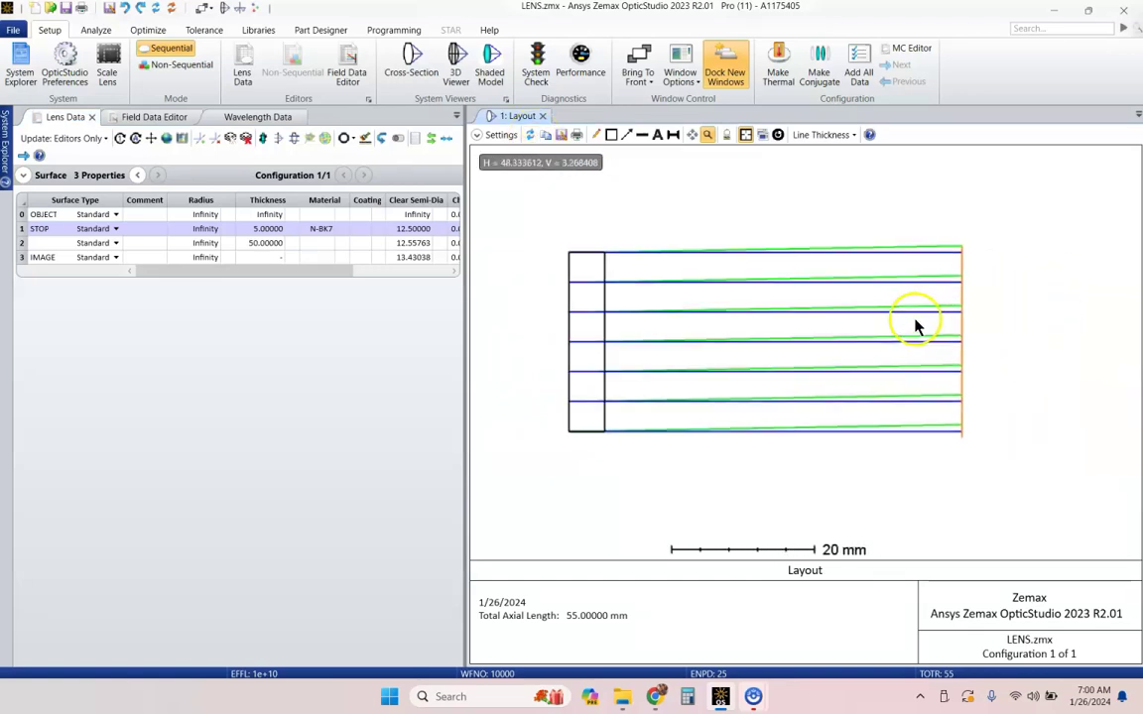
scroll(917, 323, up, 1)
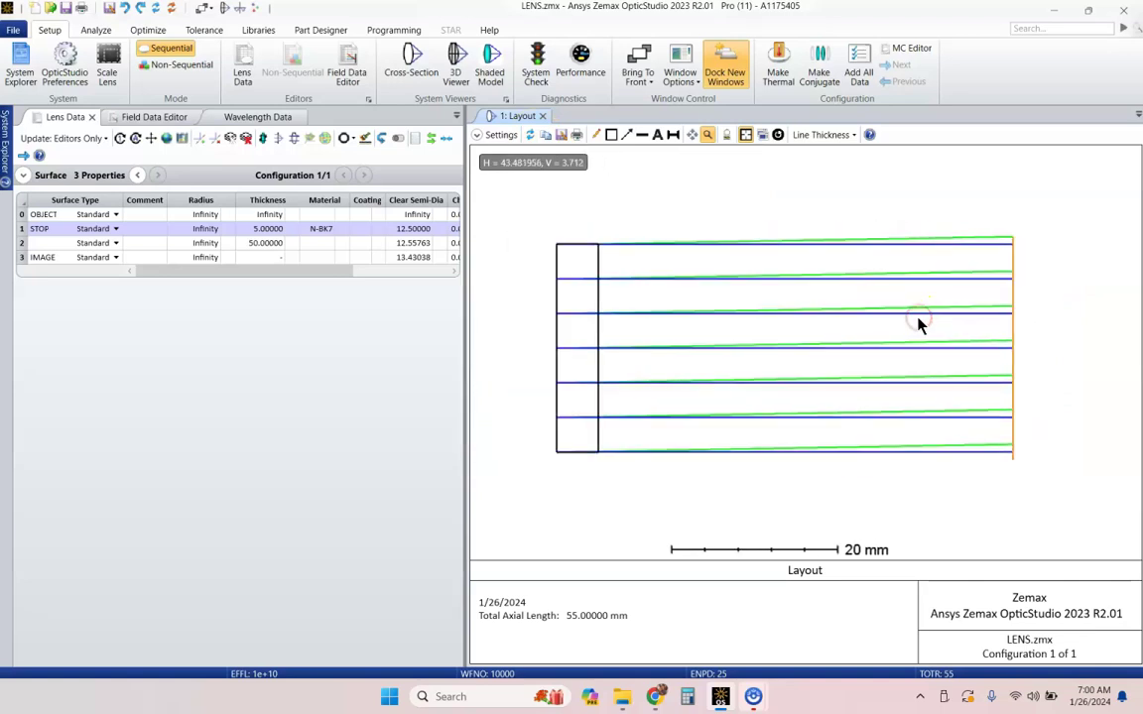
click(912, 321)
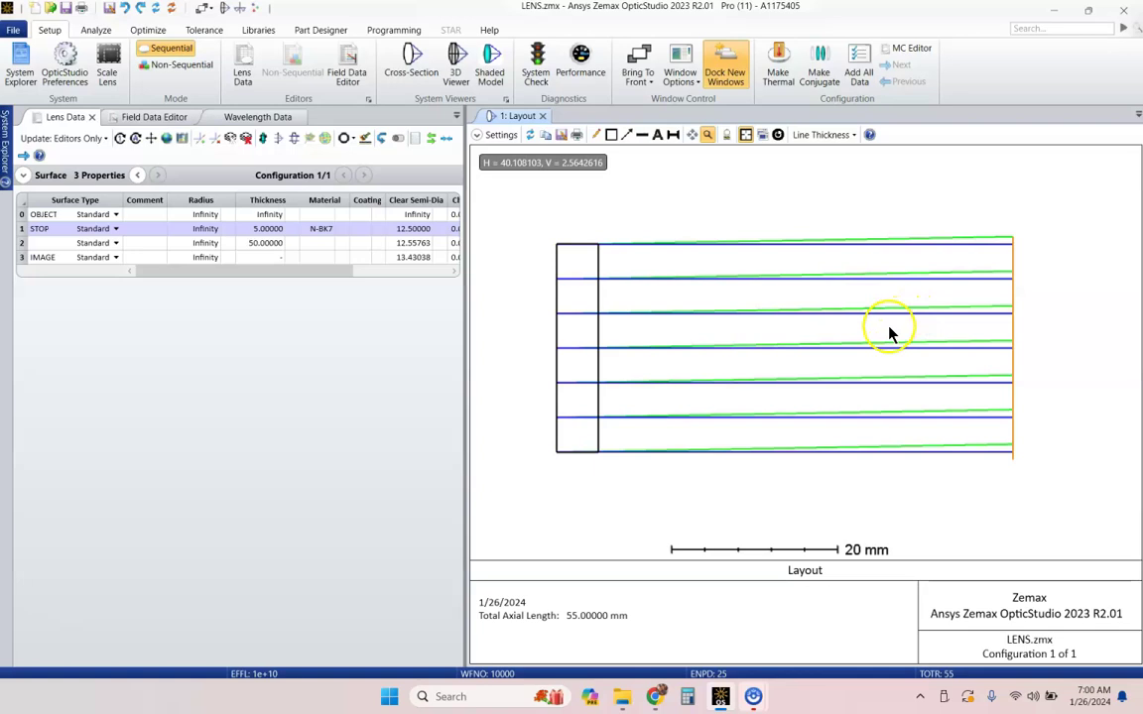
drag(890, 334, 919, 324)
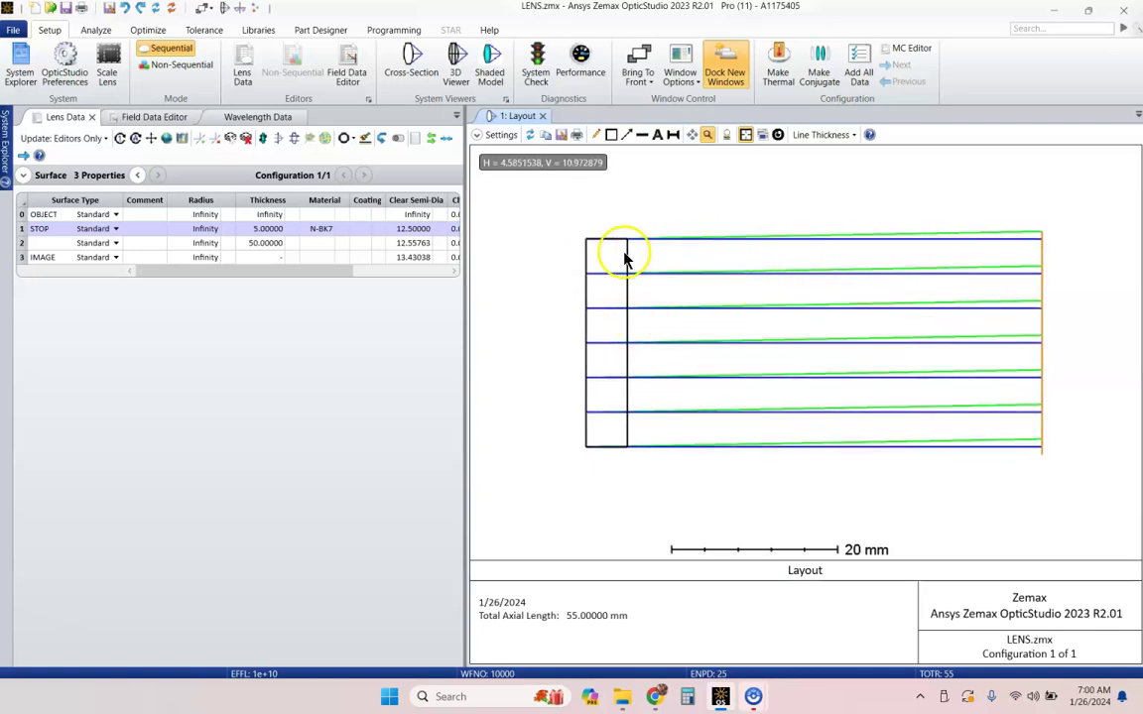
scroll(612, 265, up, 1)
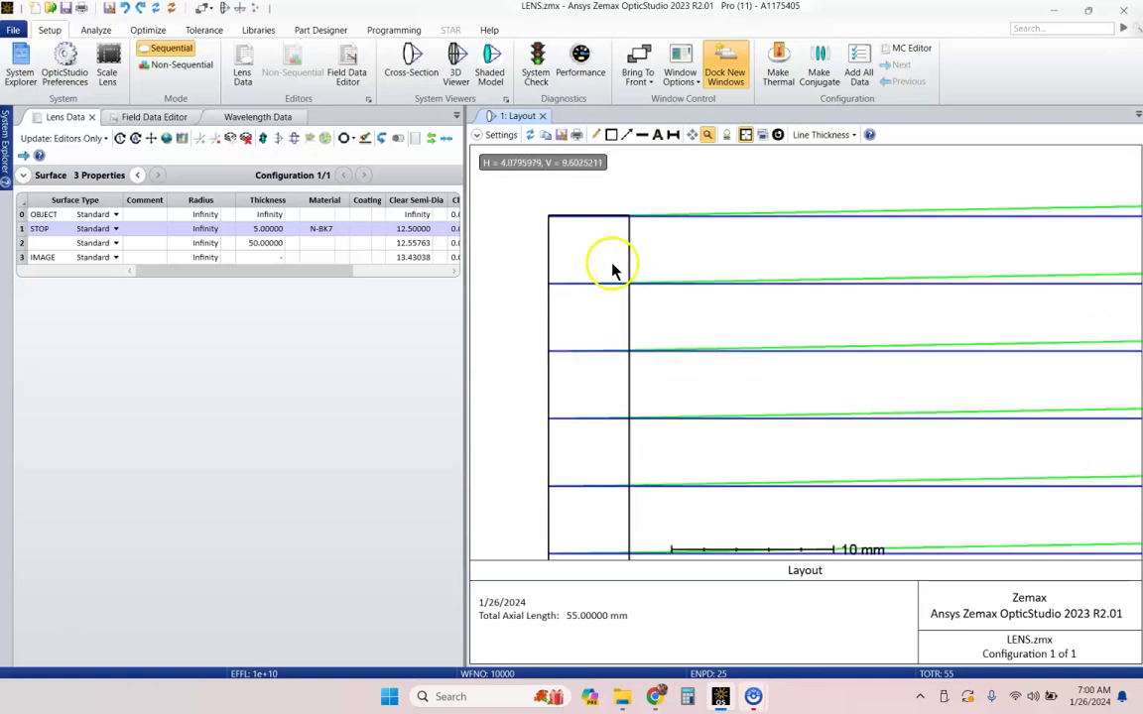
scroll(564, 229, up, 1)
scroll(552, 227, up, 1)
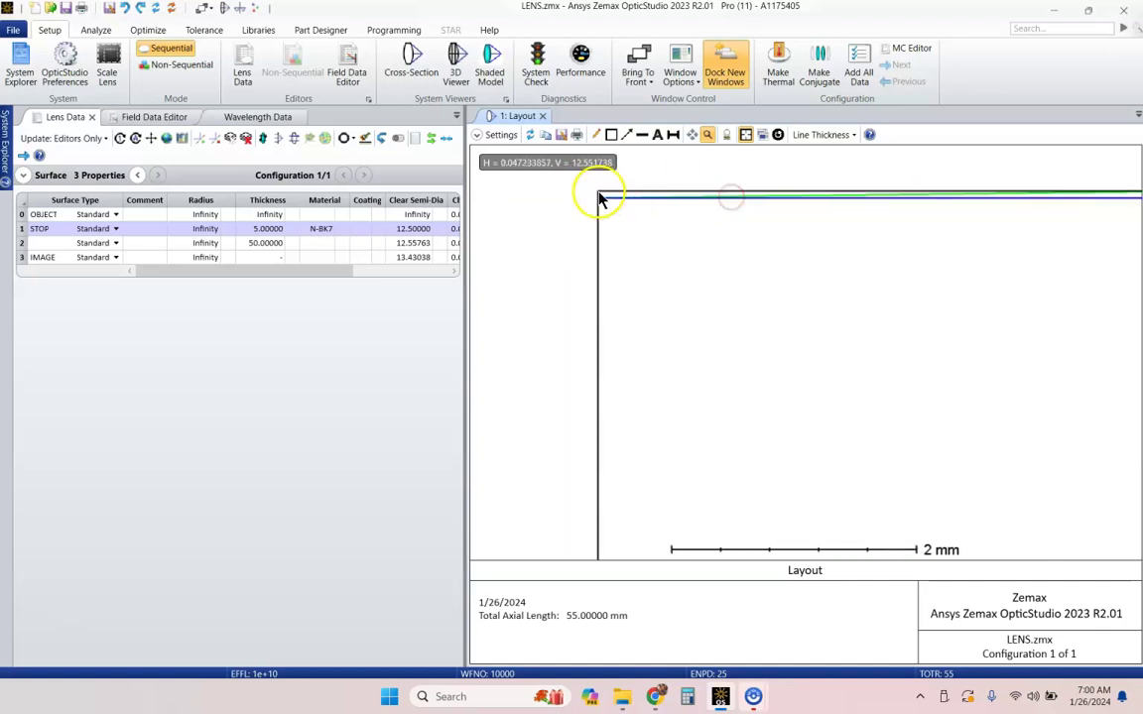
scroll(599, 199, up, 2)
click(259, 228)
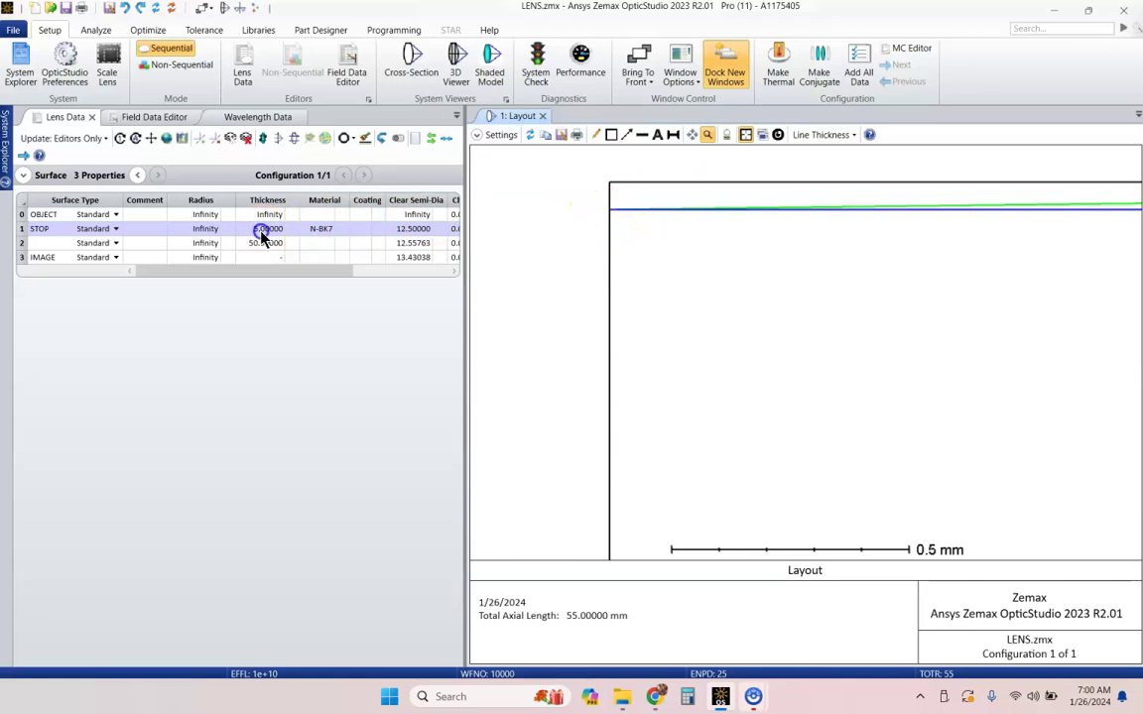
scroll(619, 220, down, 1)
drag(885, 235, 804, 237)
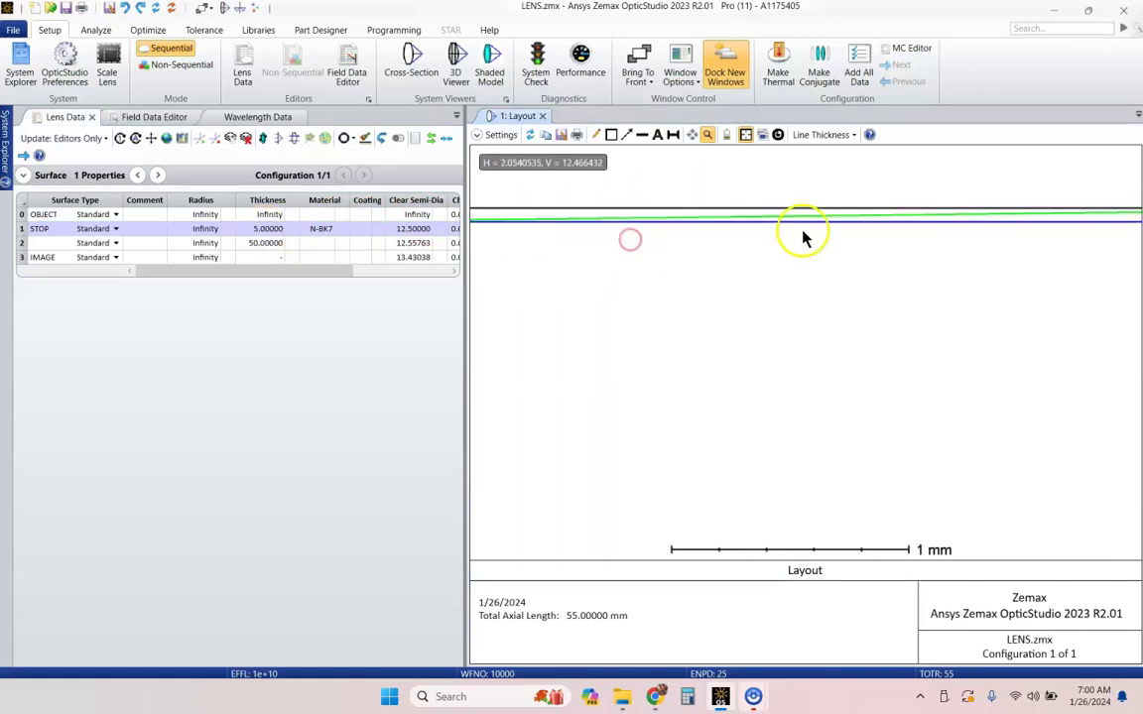
drag(941, 235, 676, 222)
scroll(684, 224, down, 3)
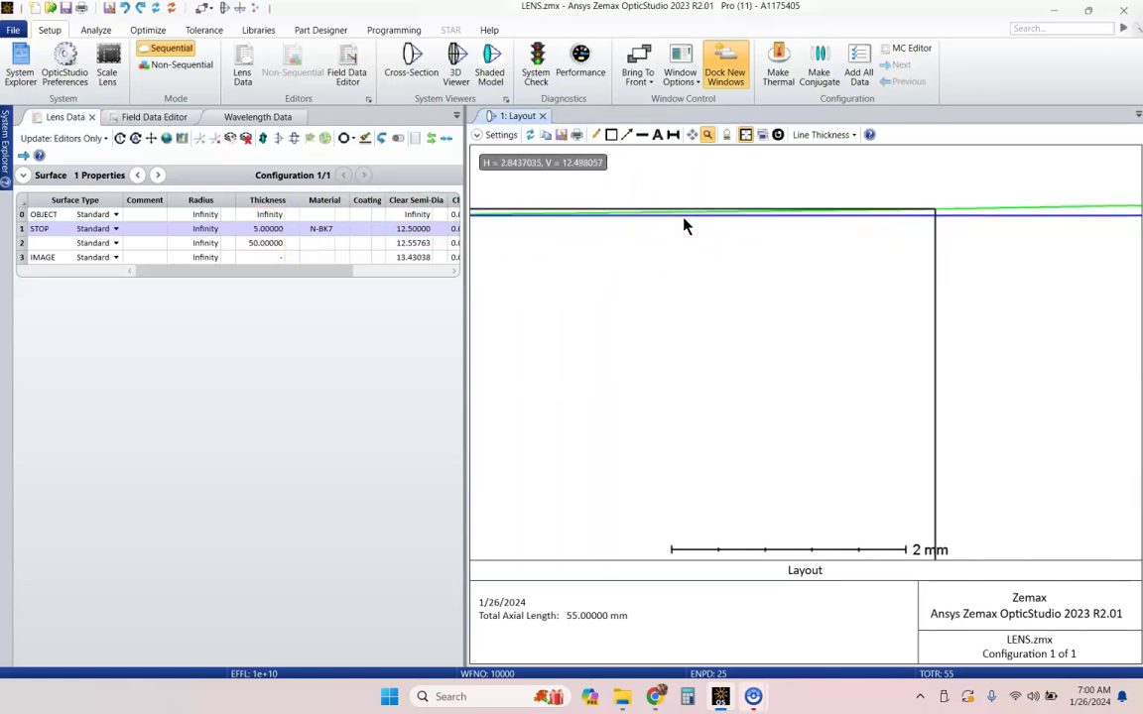
scroll(683, 226, down, 2)
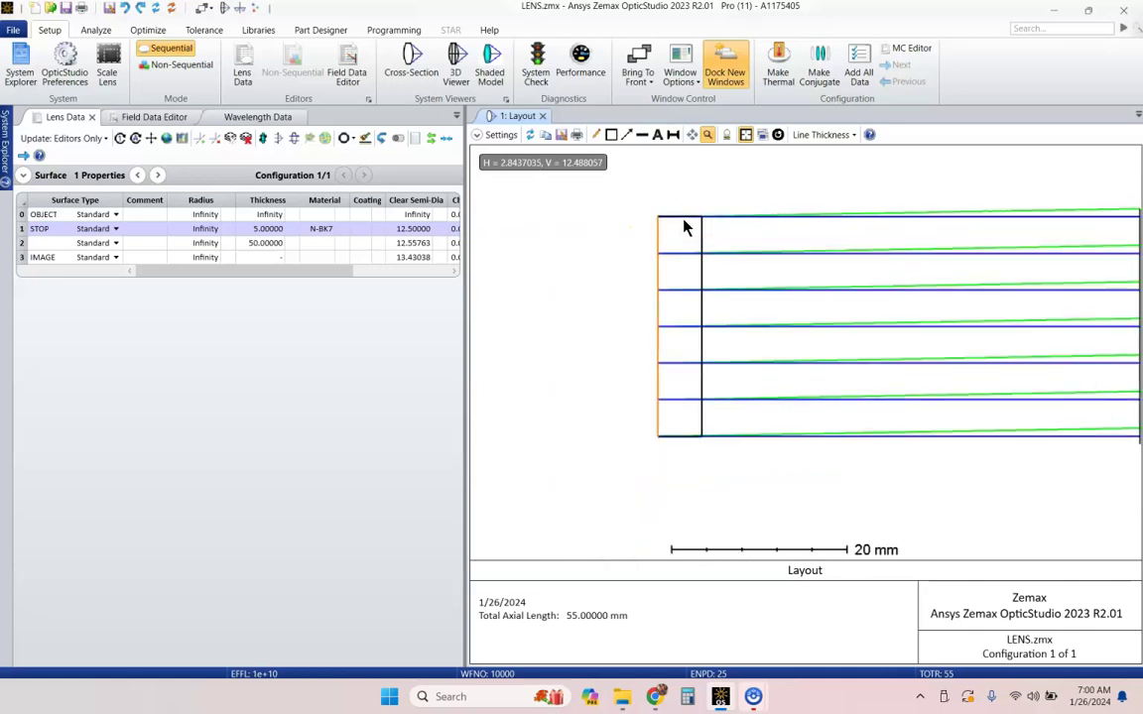
drag(684, 228, 805, 302)
scroll(737, 263, up, 1)
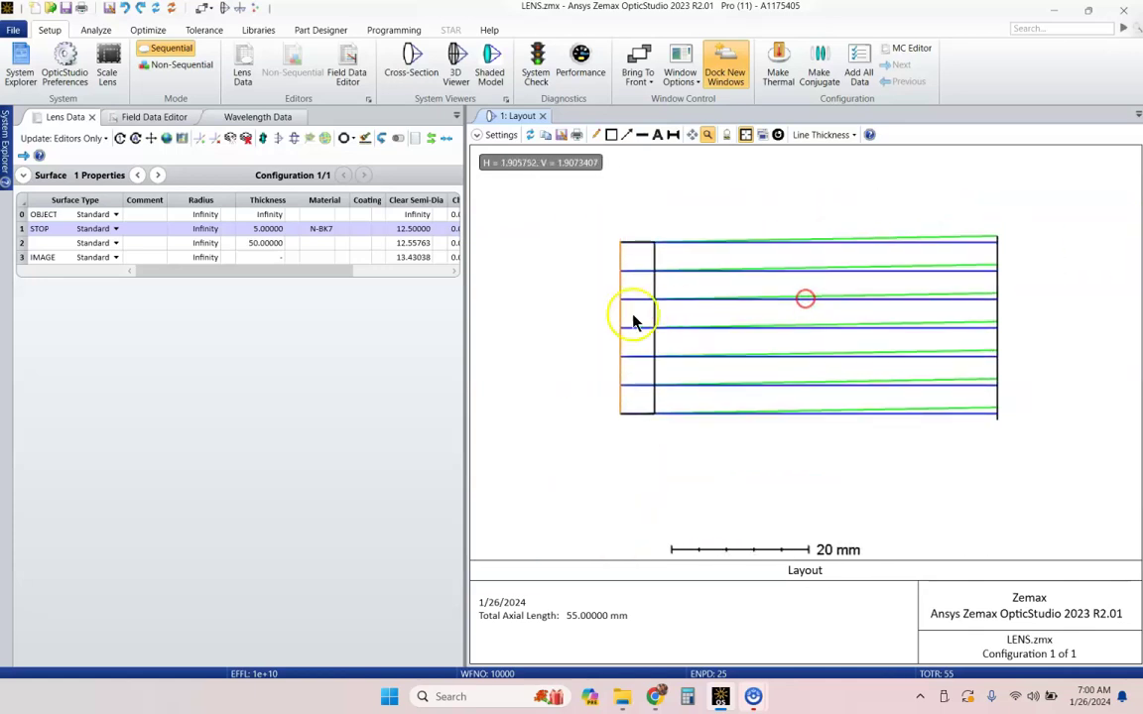
Step: Give the stop surface a 100 mm radius and refresh the layout to show converging rays
click(206, 228)
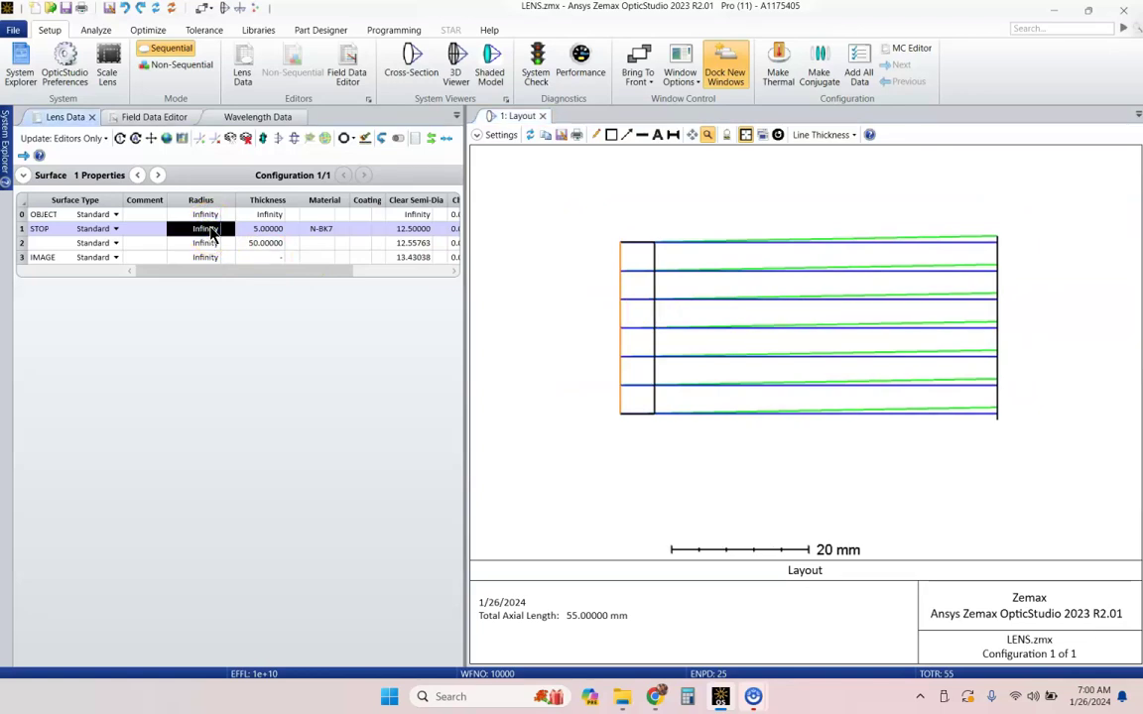
key(Return)
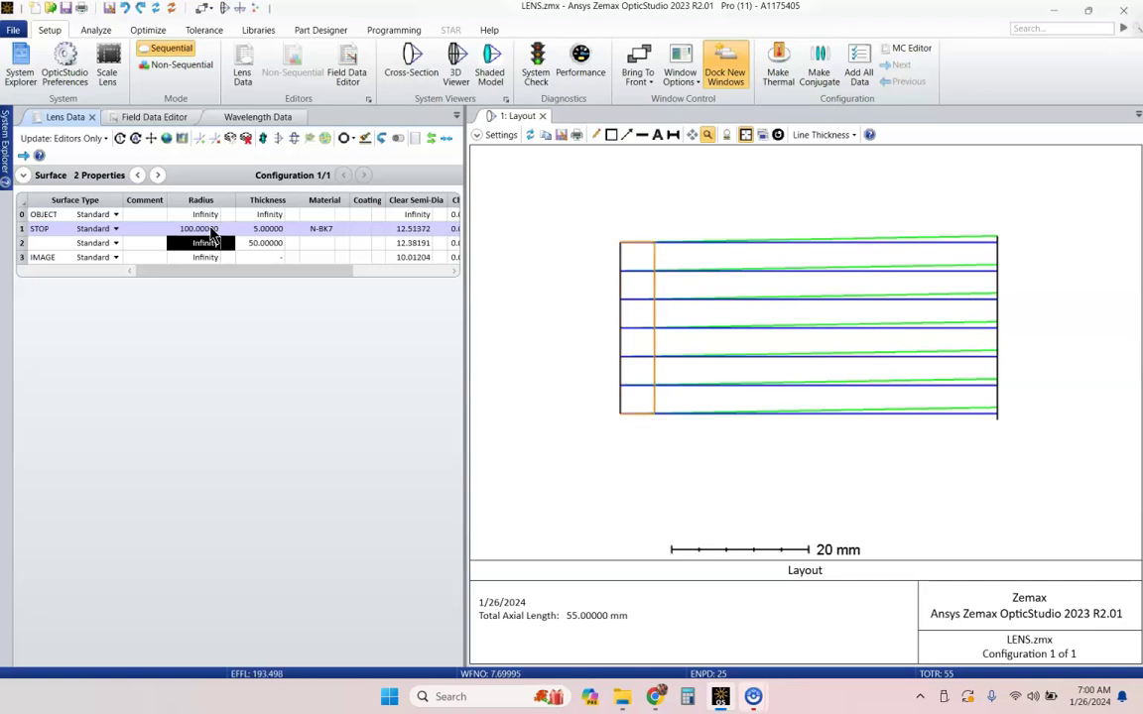
click(530, 136)
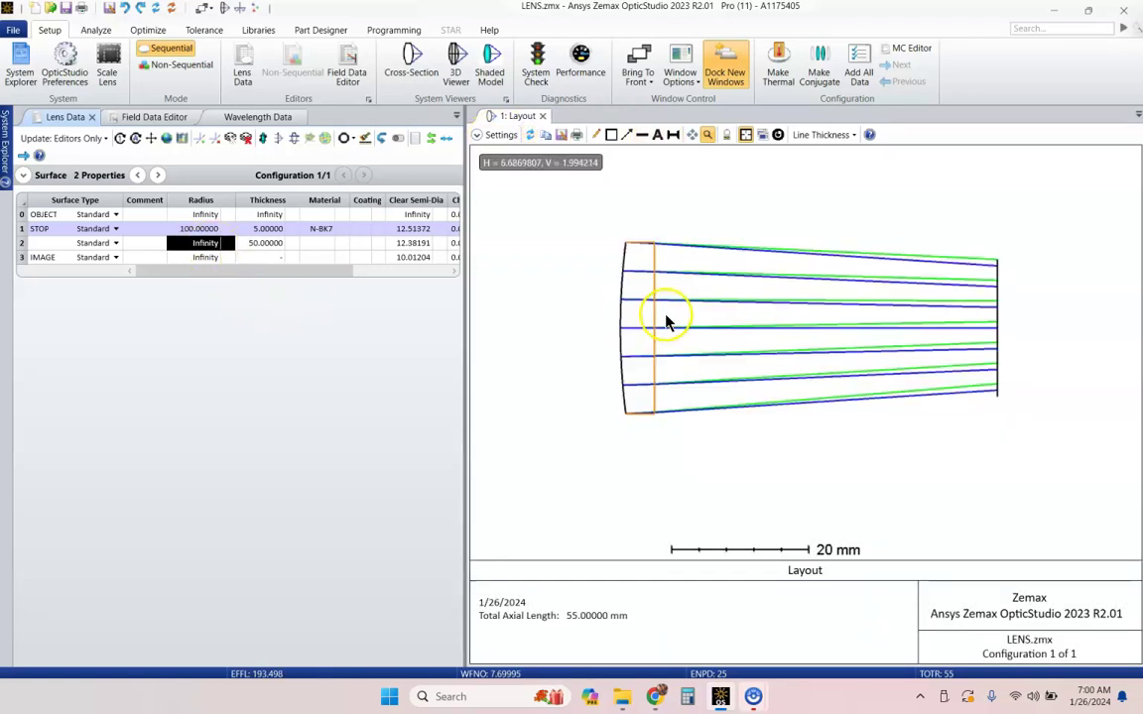
click(983, 290)
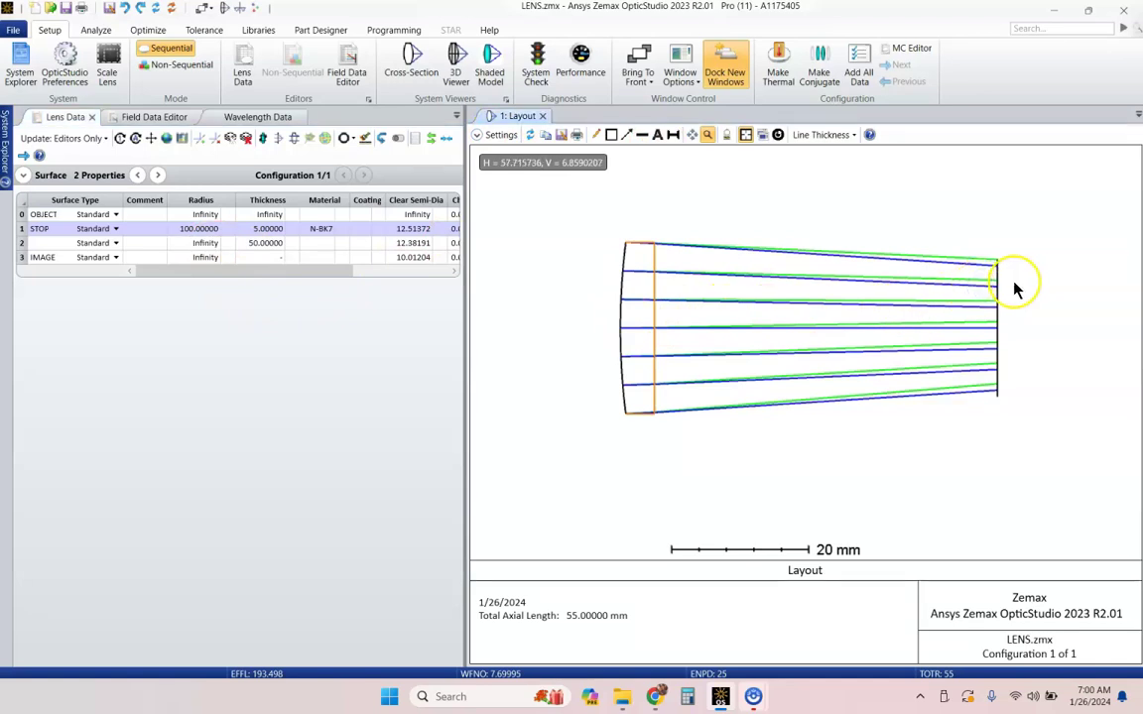
drag(1009, 292, 964, 286)
scroll(963, 287, up, 2)
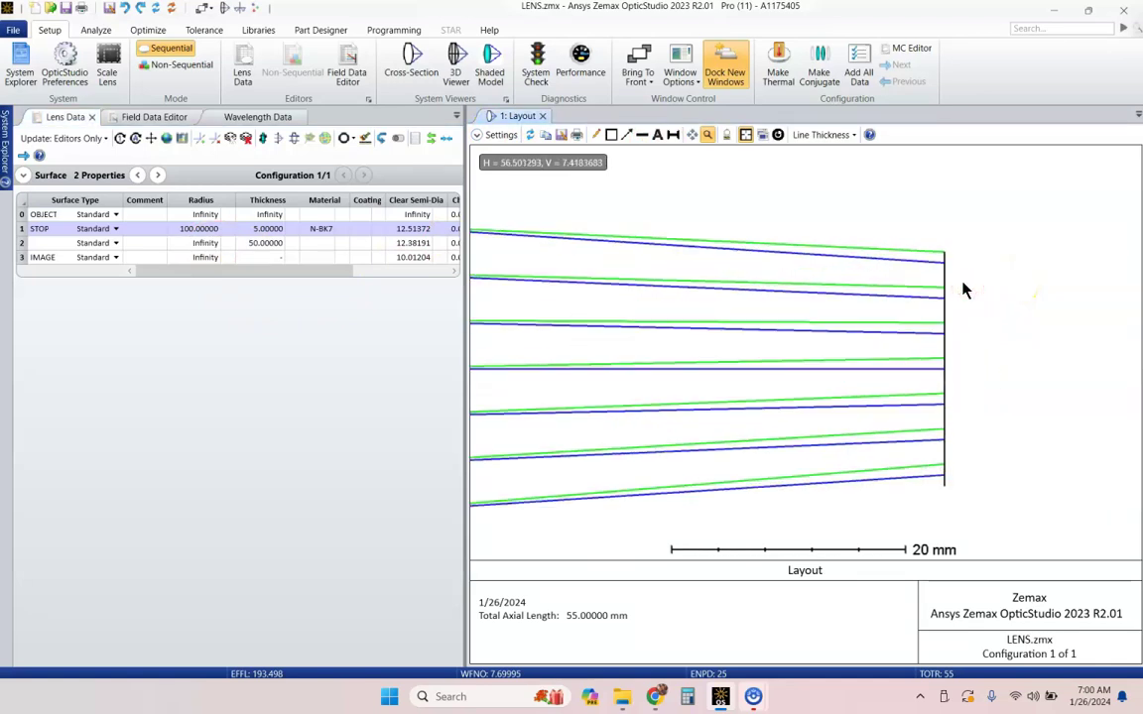
click(264, 244)
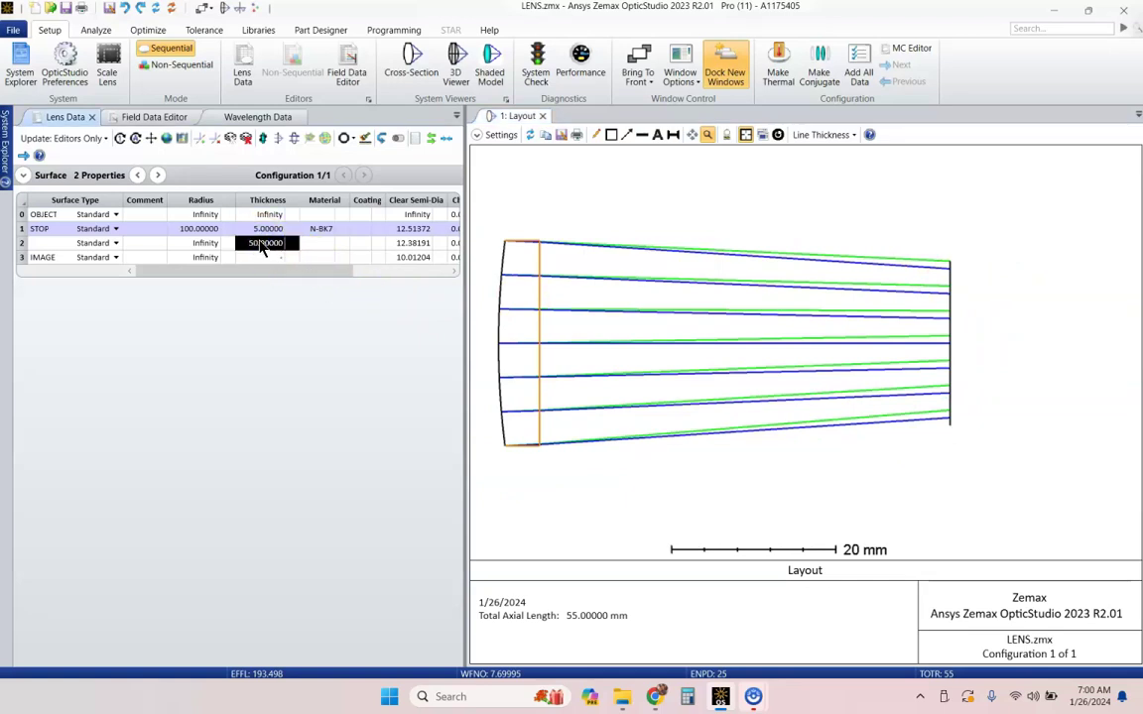
text(100)
key(Return)
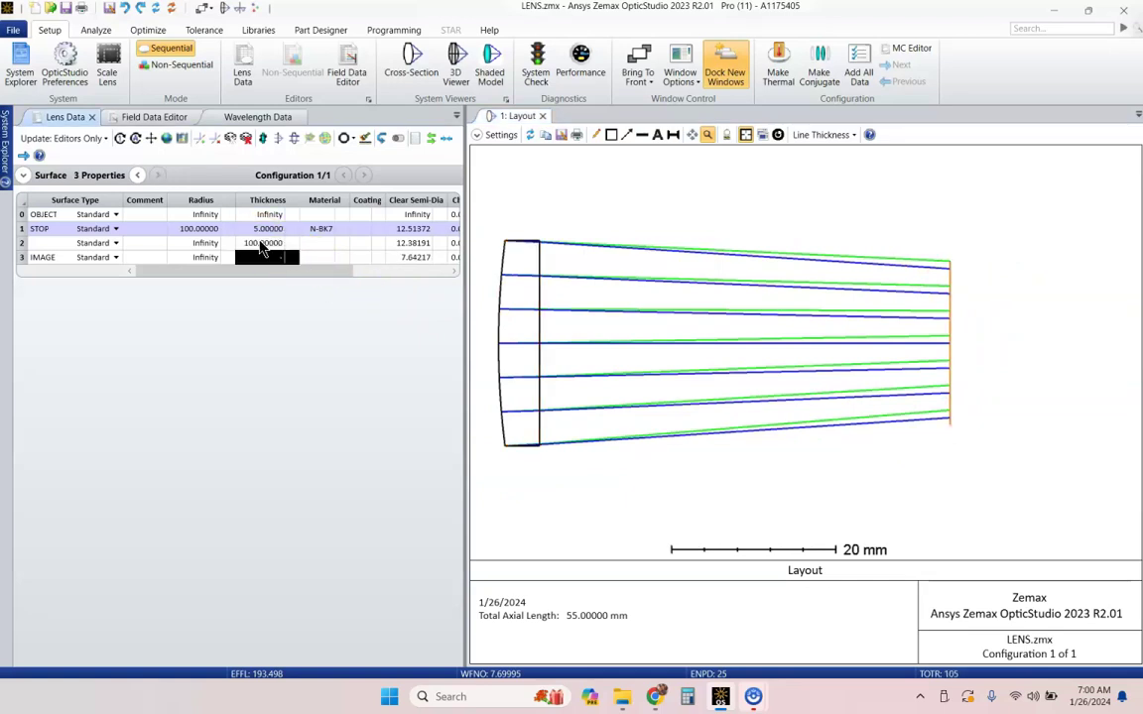
click(530, 134)
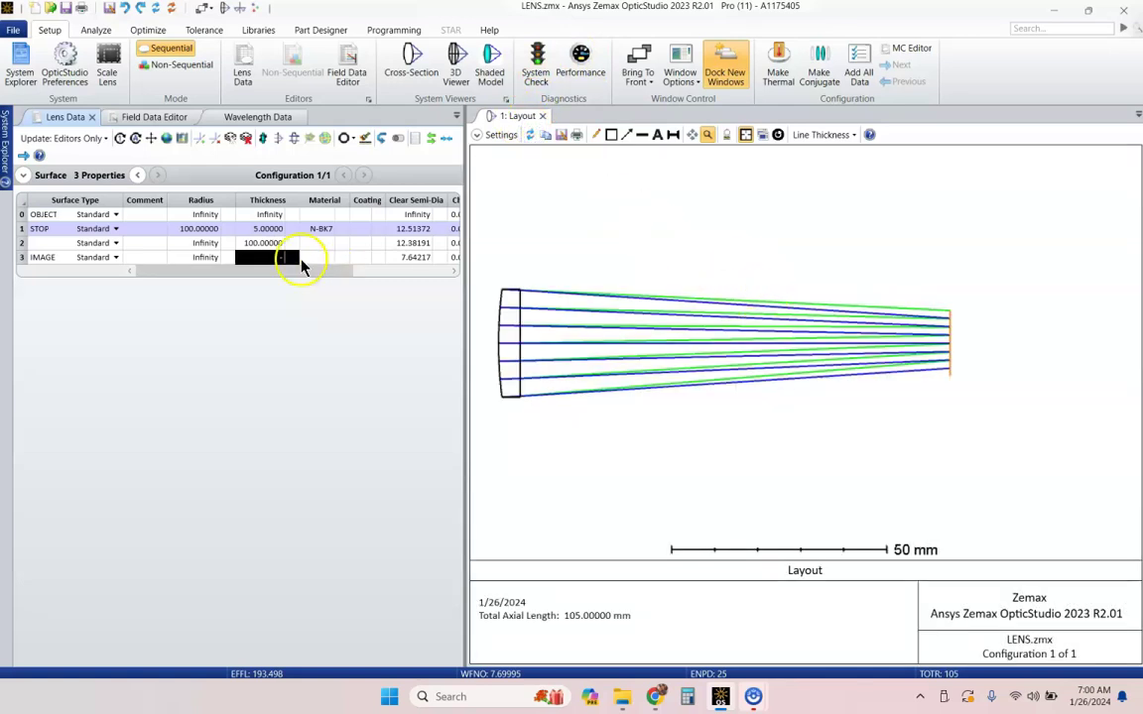
click(263, 245)
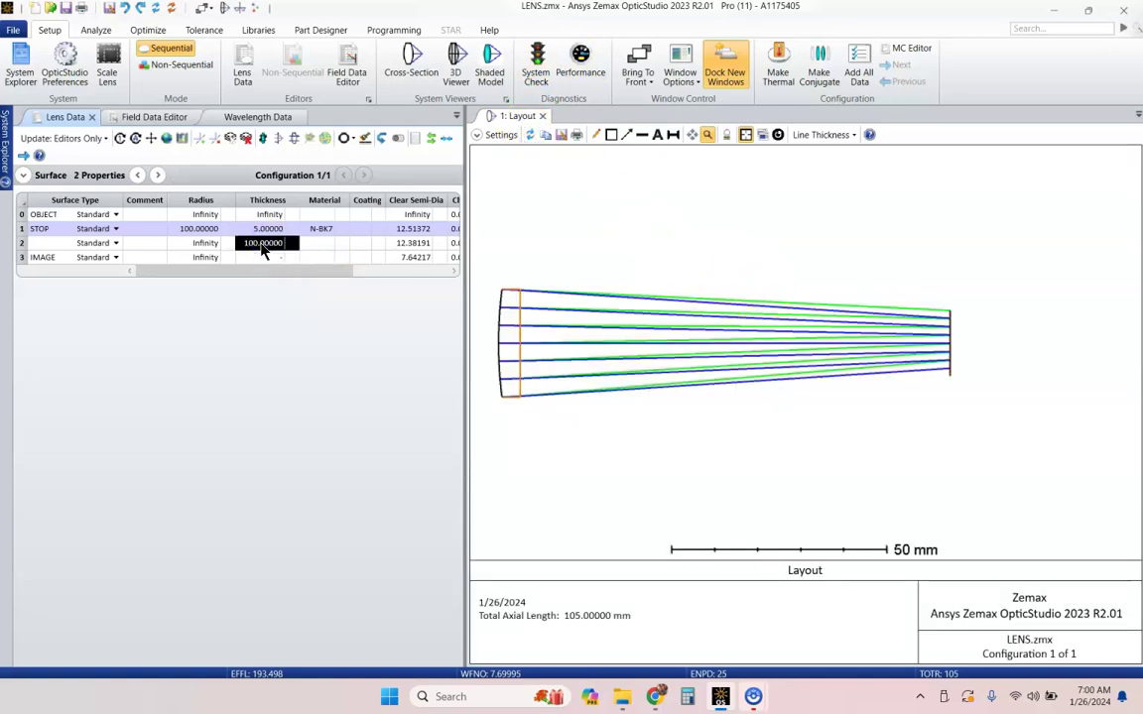
text(200)
key(Return)
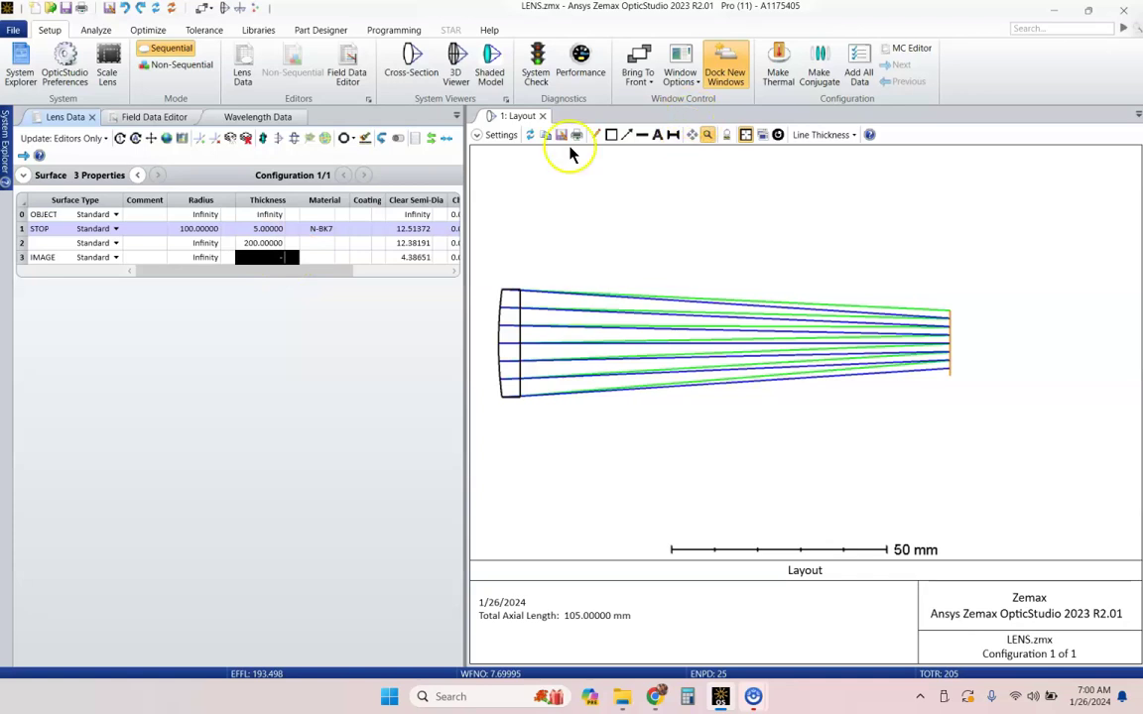
click(530, 136)
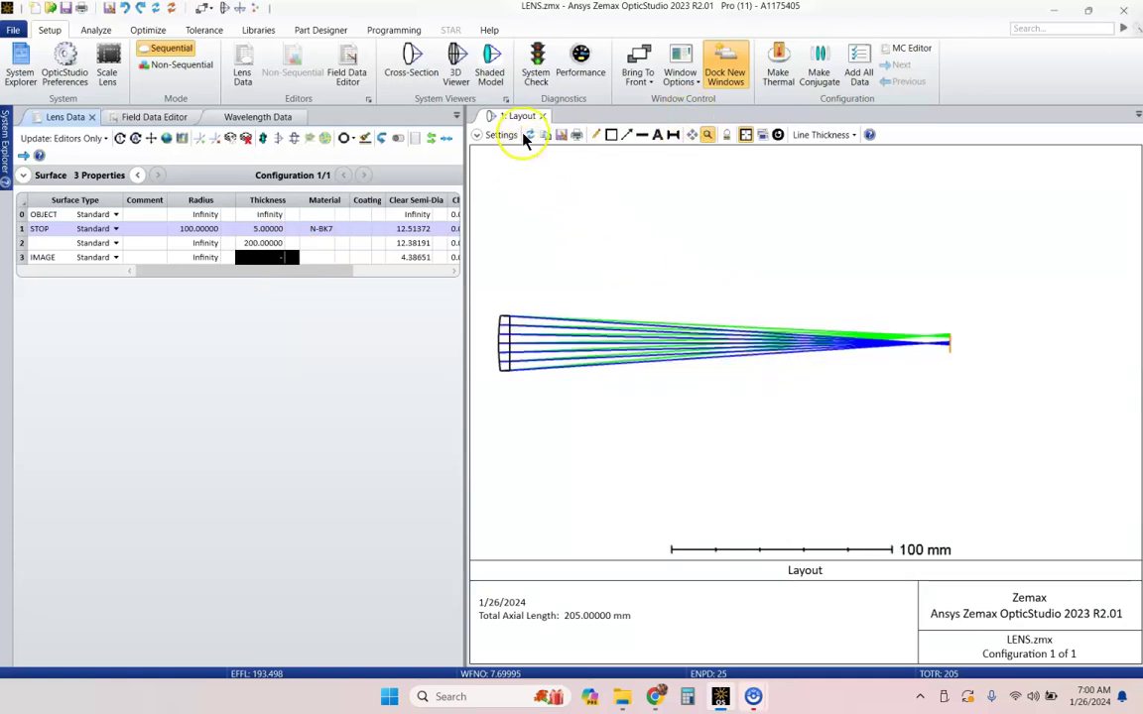
scroll(919, 331, up, 5)
scroll(898, 328, down, 5)
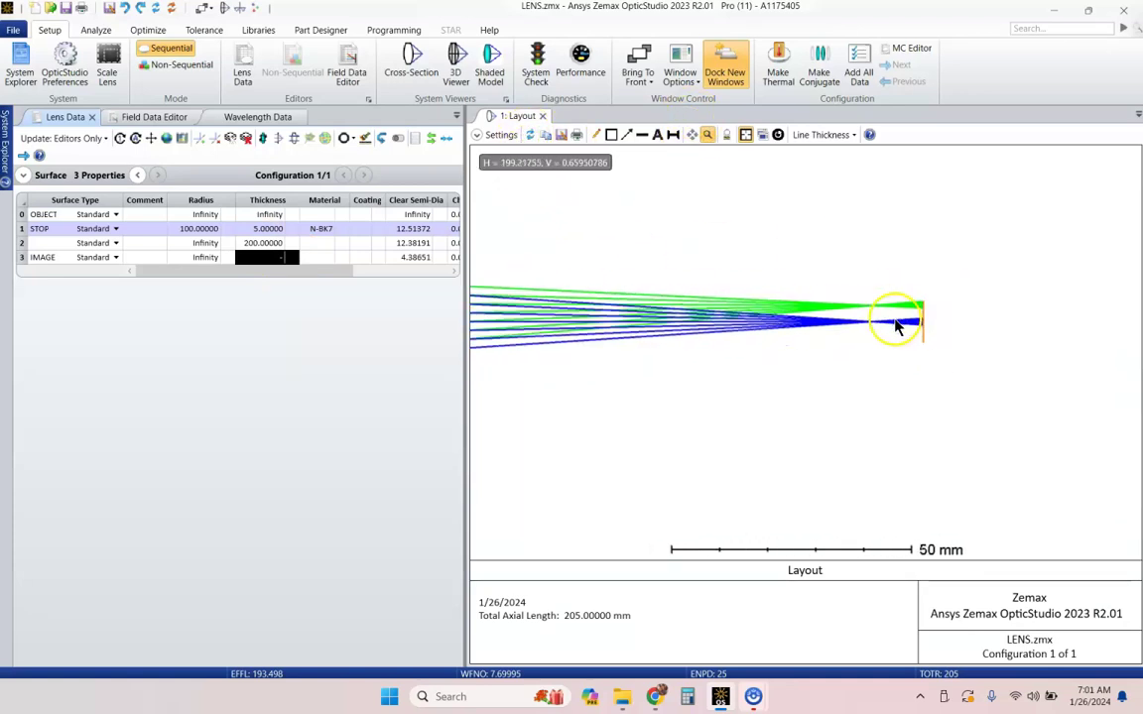
scroll(949, 338, up, 1)
scroll(949, 337, down, 1)
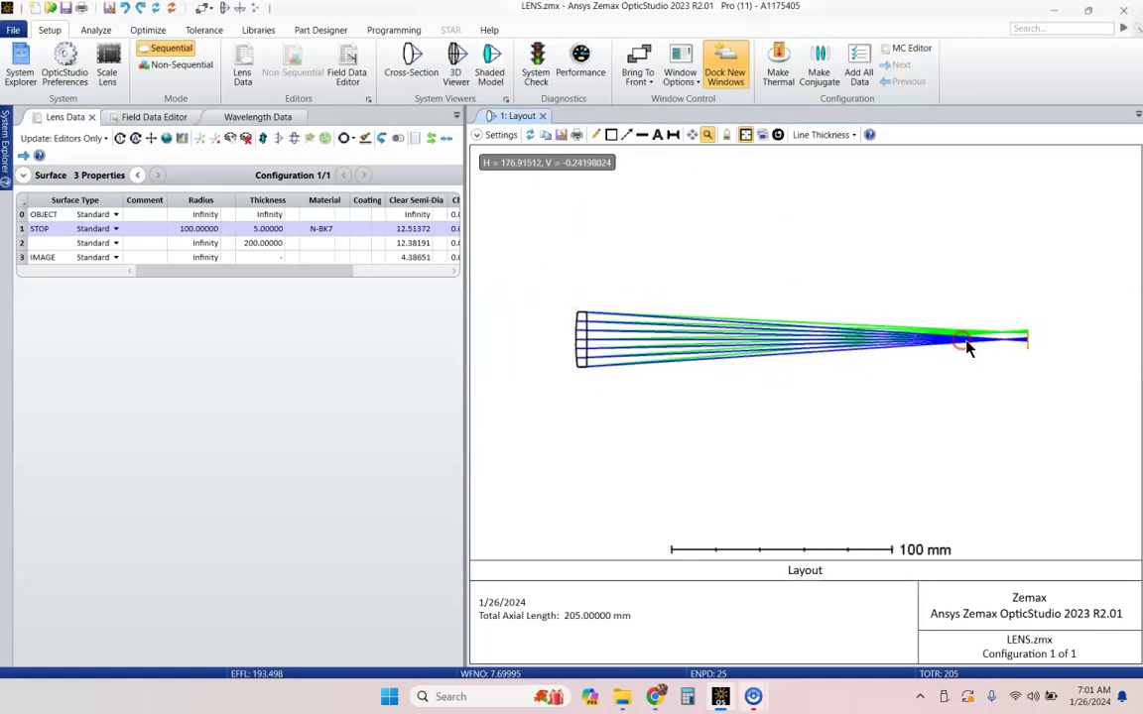
Step: Review surface 2's 200 mm thickness alongside the 100 mm front radius and flat back surface
click(266, 199)
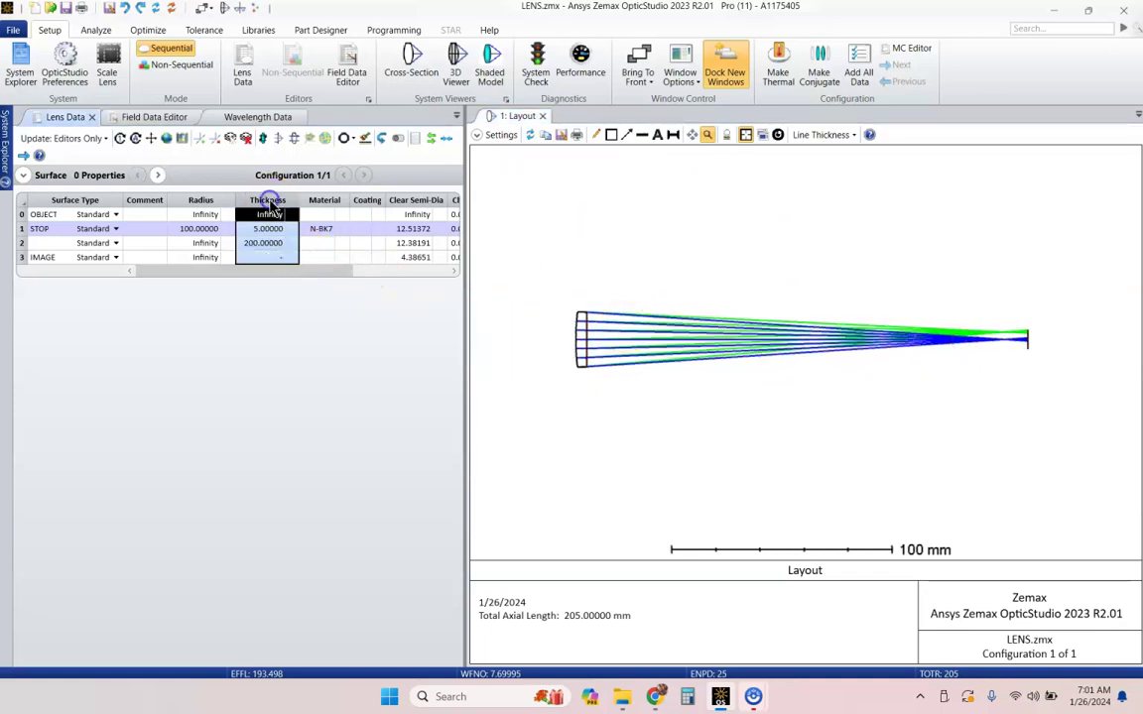
click(266, 248)
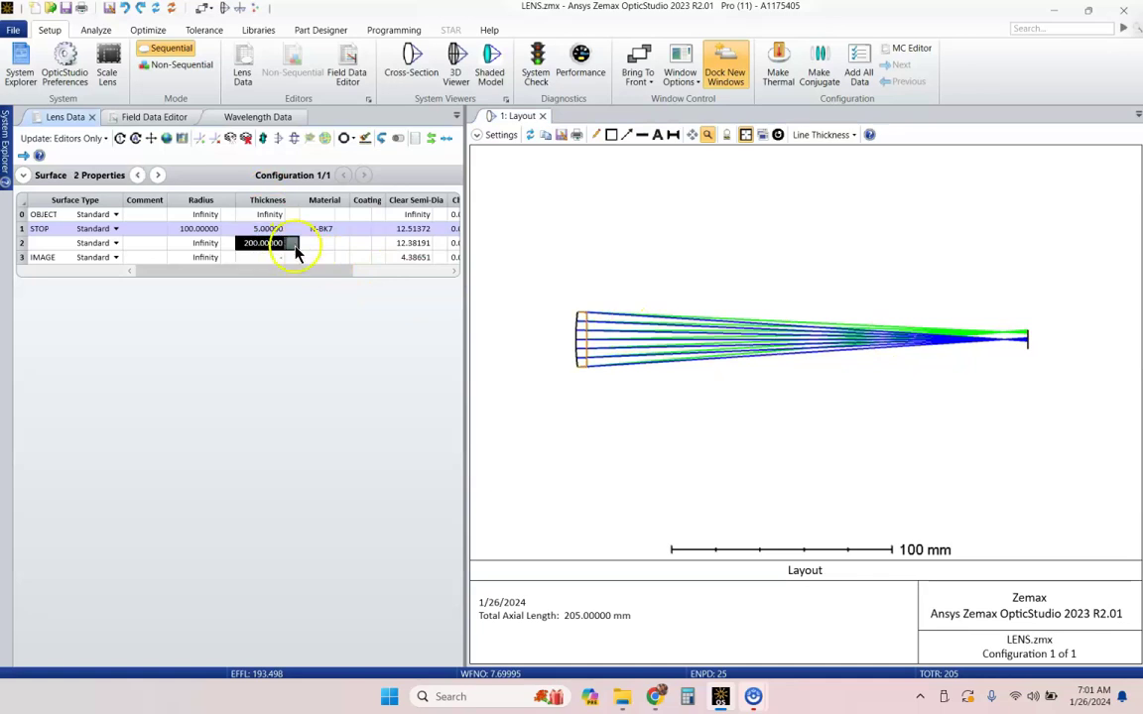
click(294, 245)
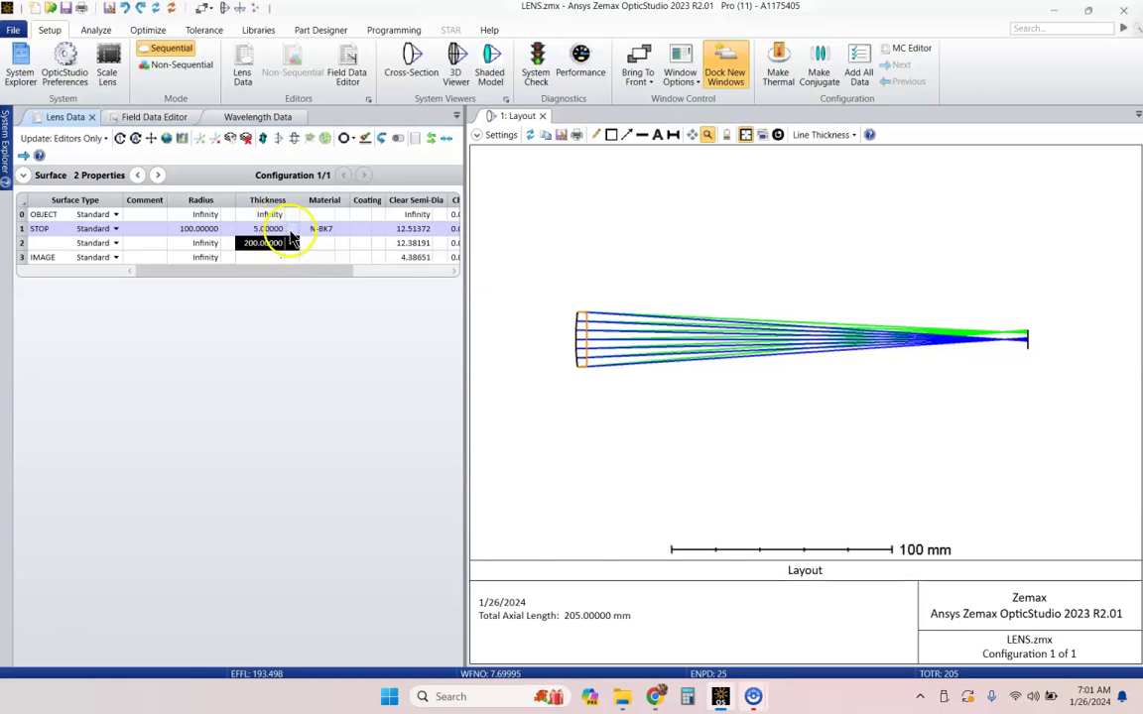
click(206, 230)
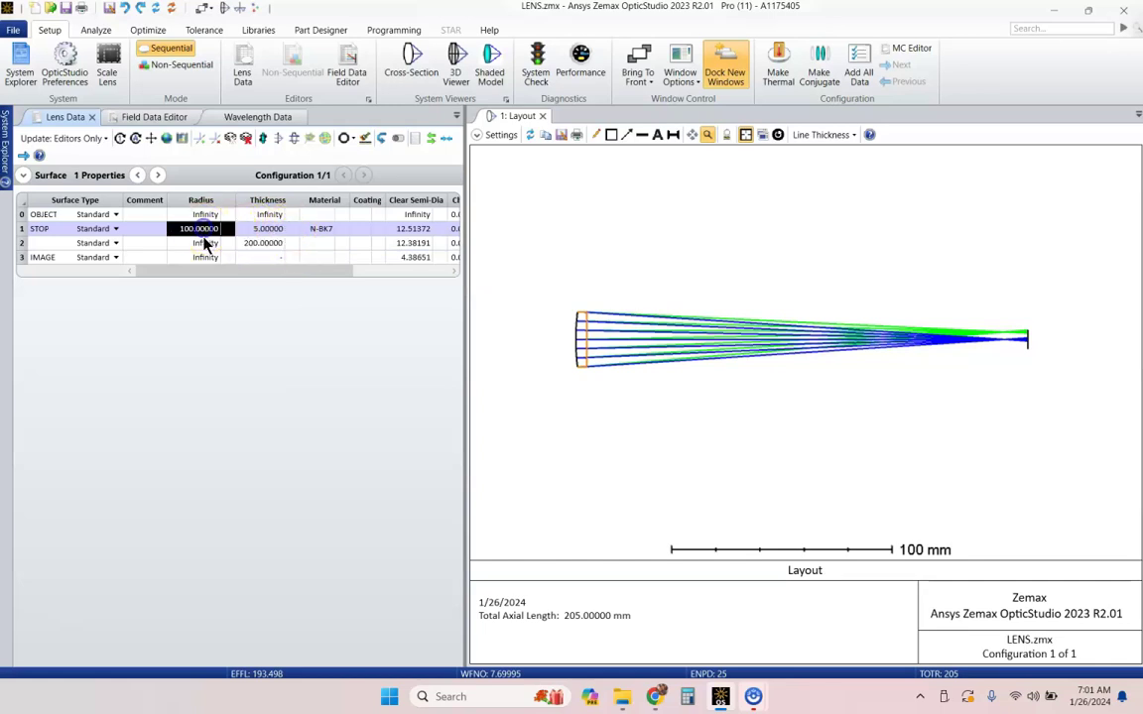
click(216, 244)
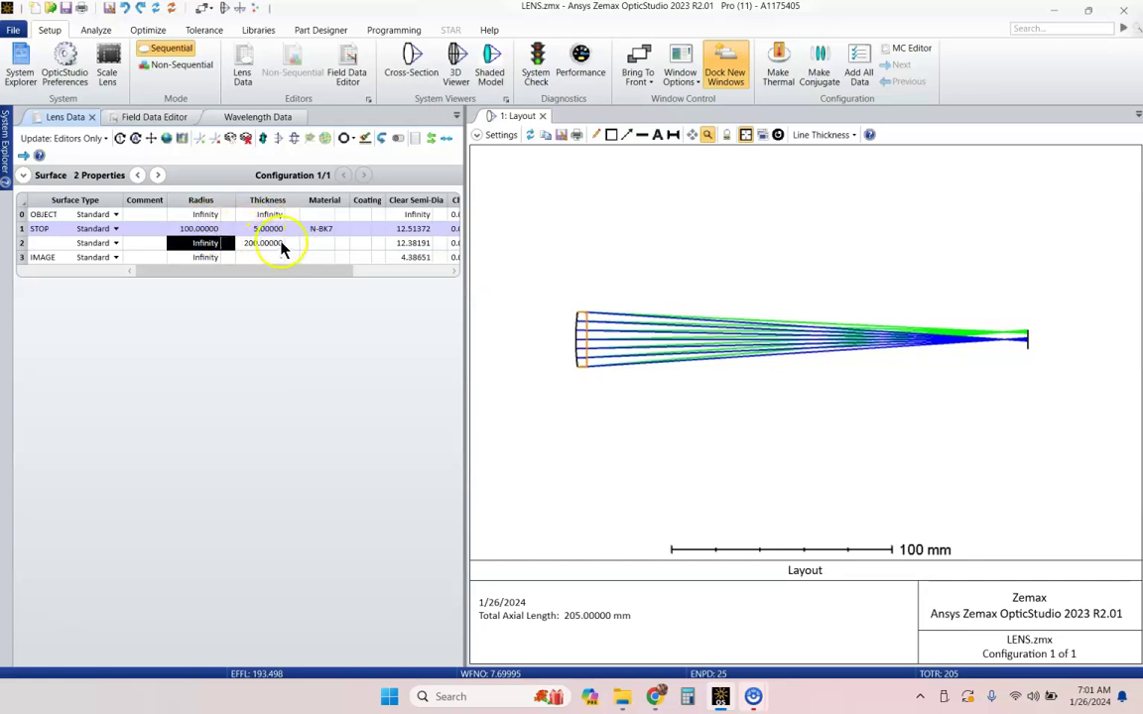
click(336, 244)
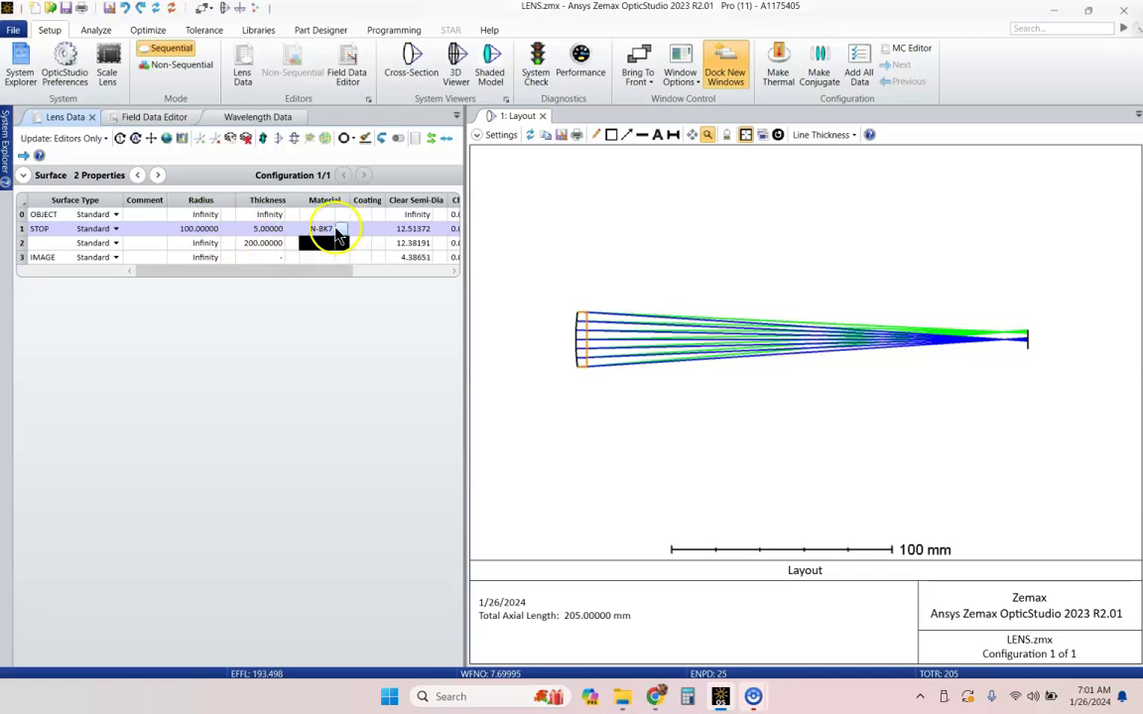
click(266, 227)
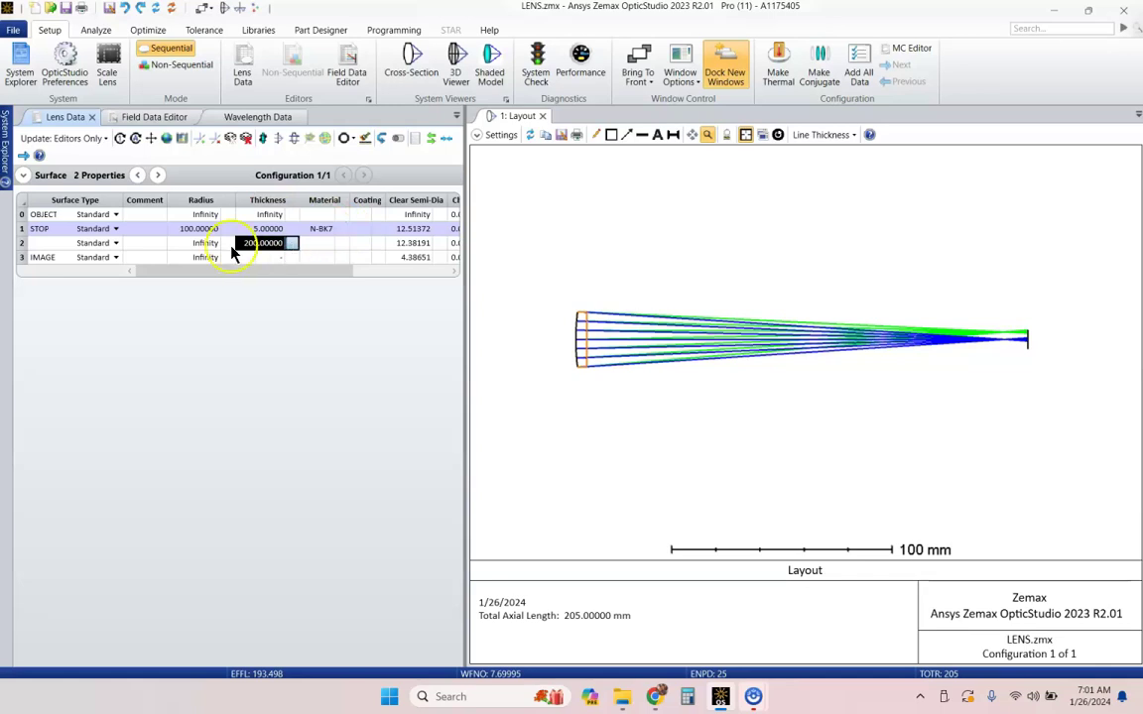
Step: Apply a Marginal Ray Height solve (height 0, pupil zone 0) to surface 2's thickness
click(294, 244)
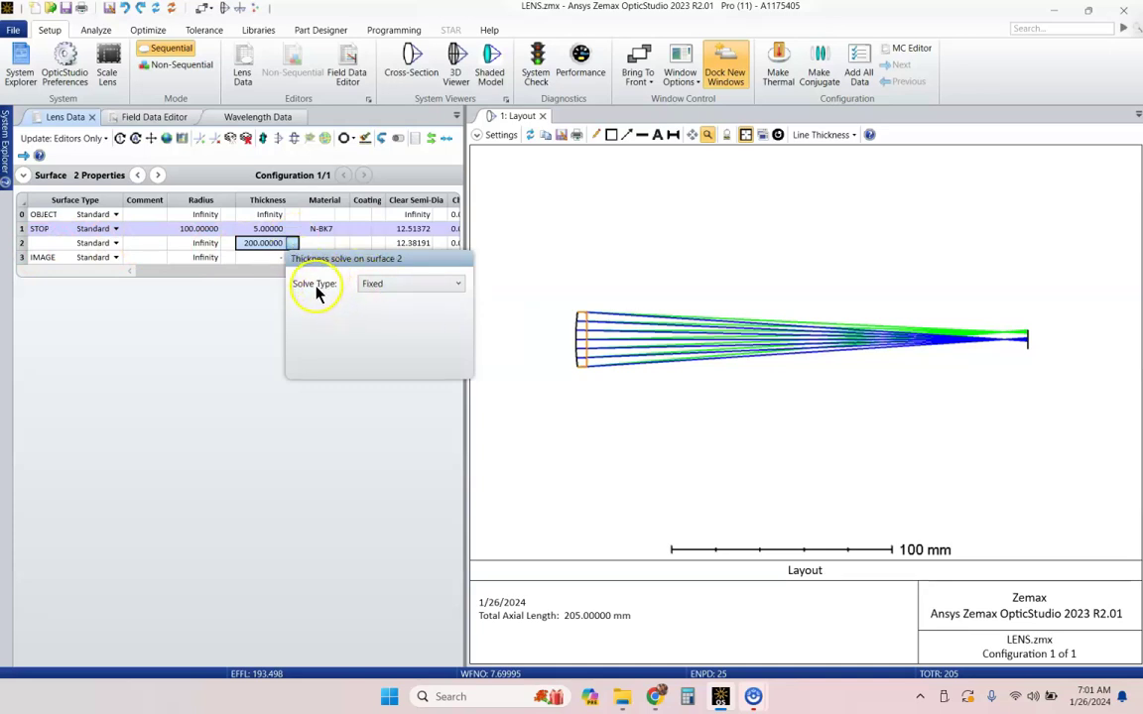
click(454, 286)
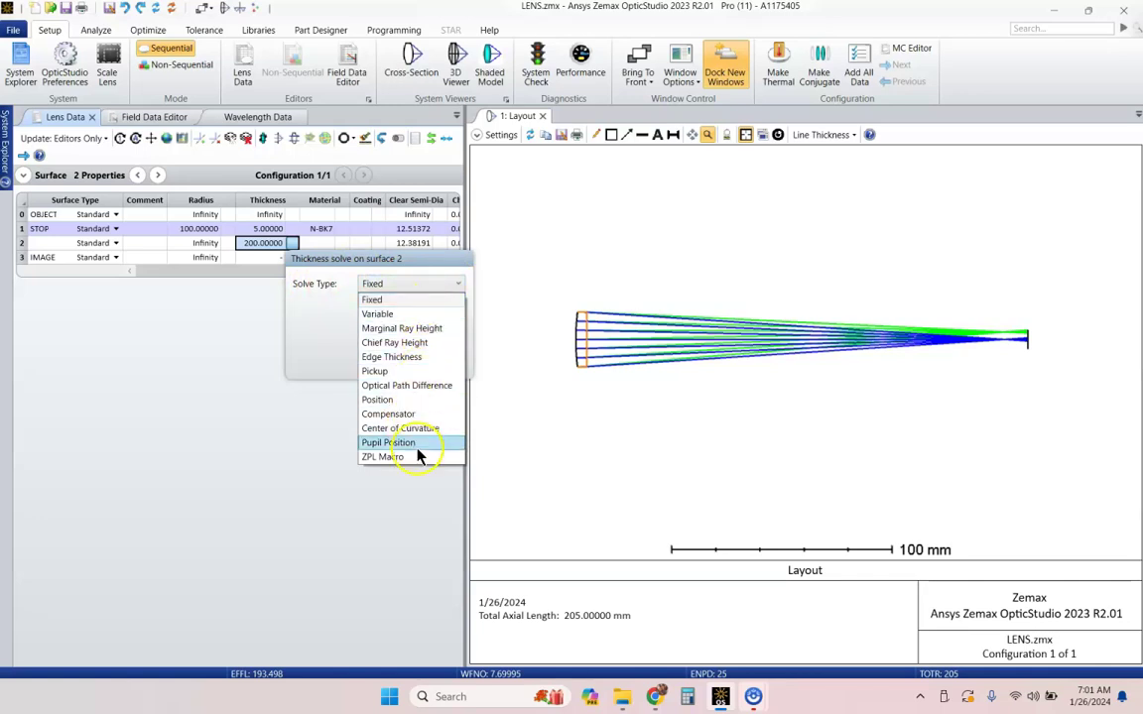
click(407, 333)
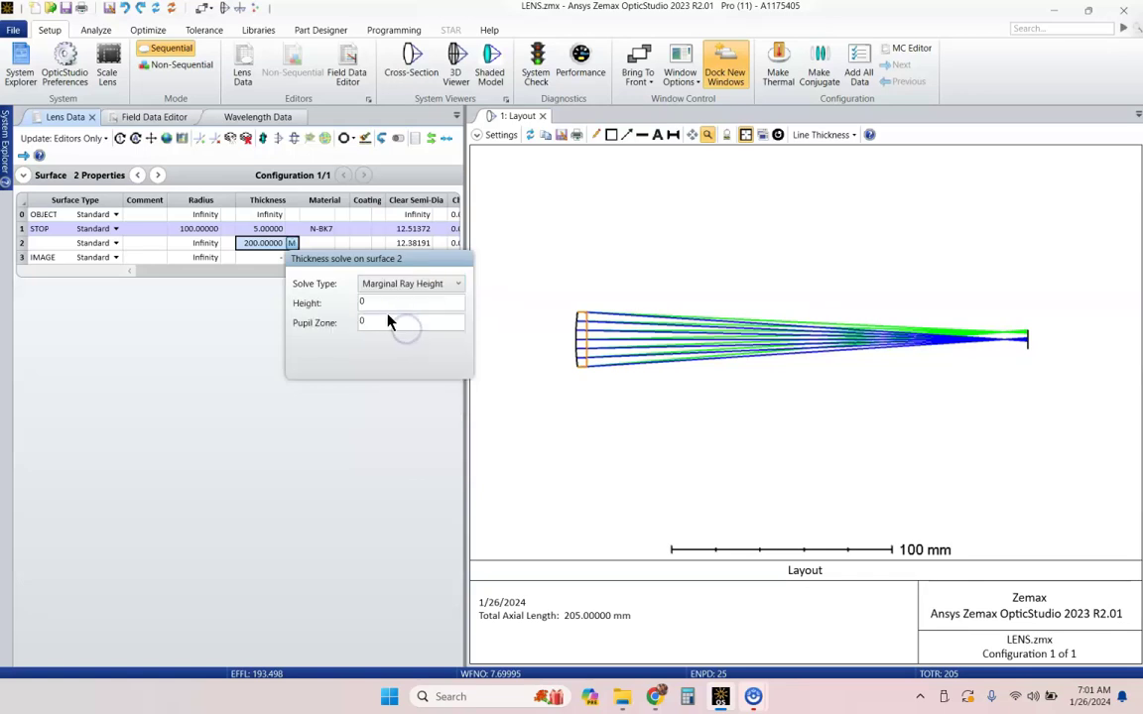
click(383, 303)
click(366, 326)
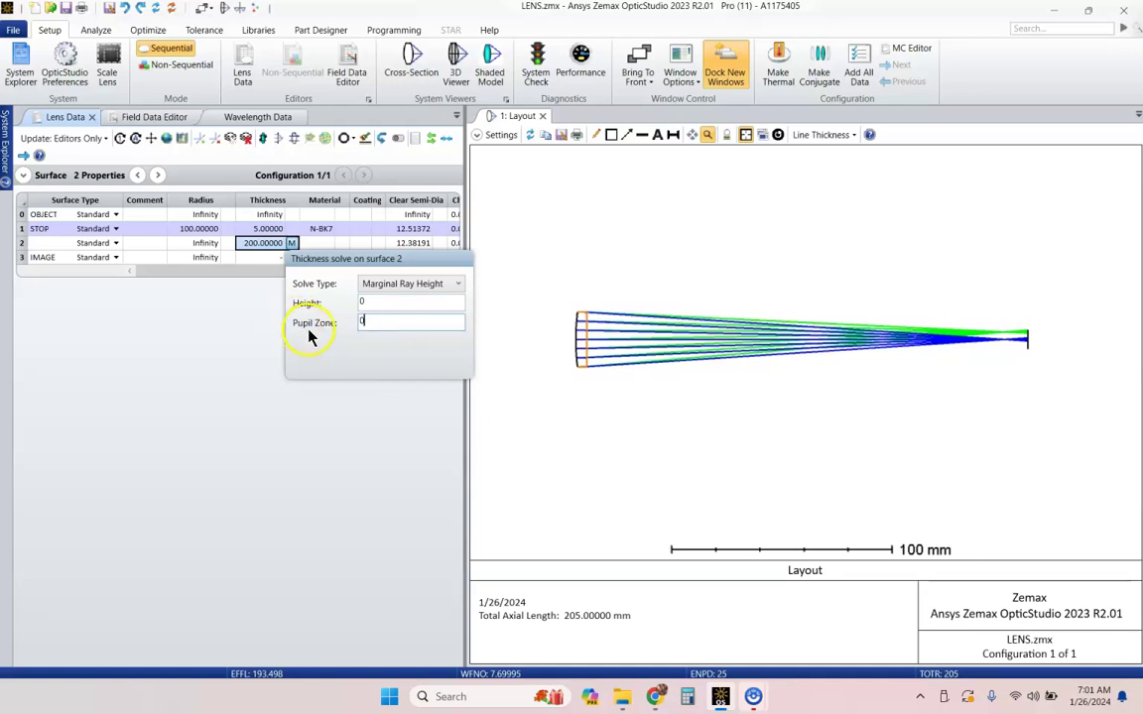
double_click(381, 320)
key(Return)
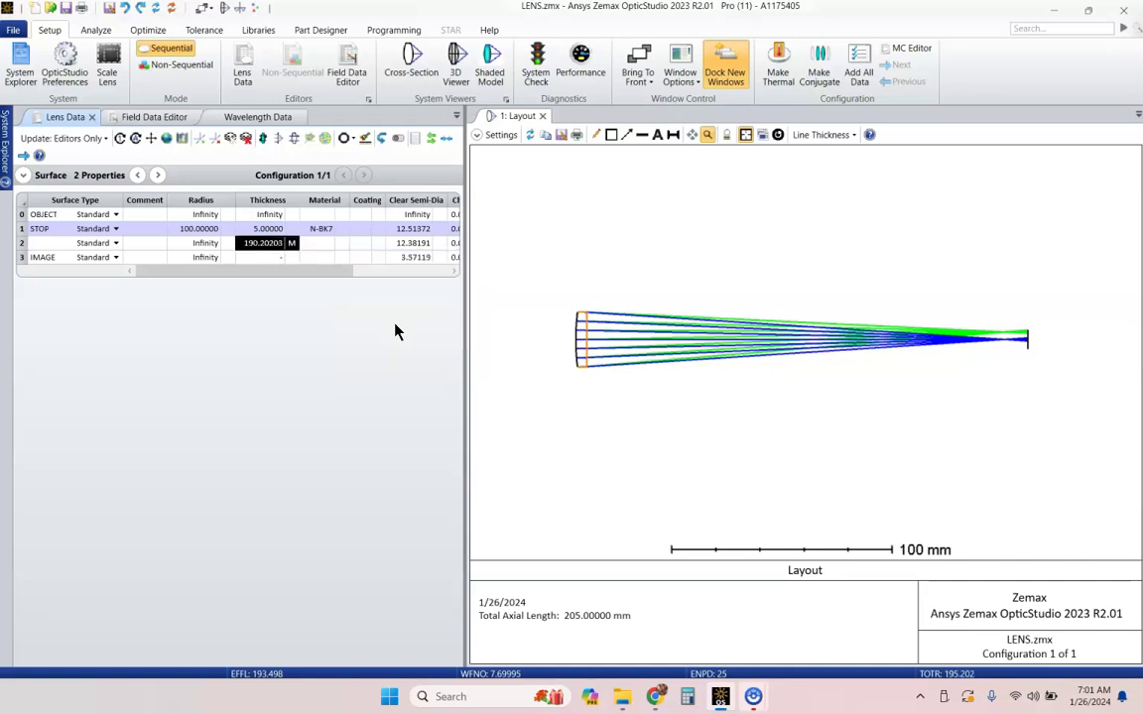
Step: Refresh and fit the layout to show rays focusing at the image, 195.20203 mm total length
click(531, 136)
scroll(1029, 339, up, 2)
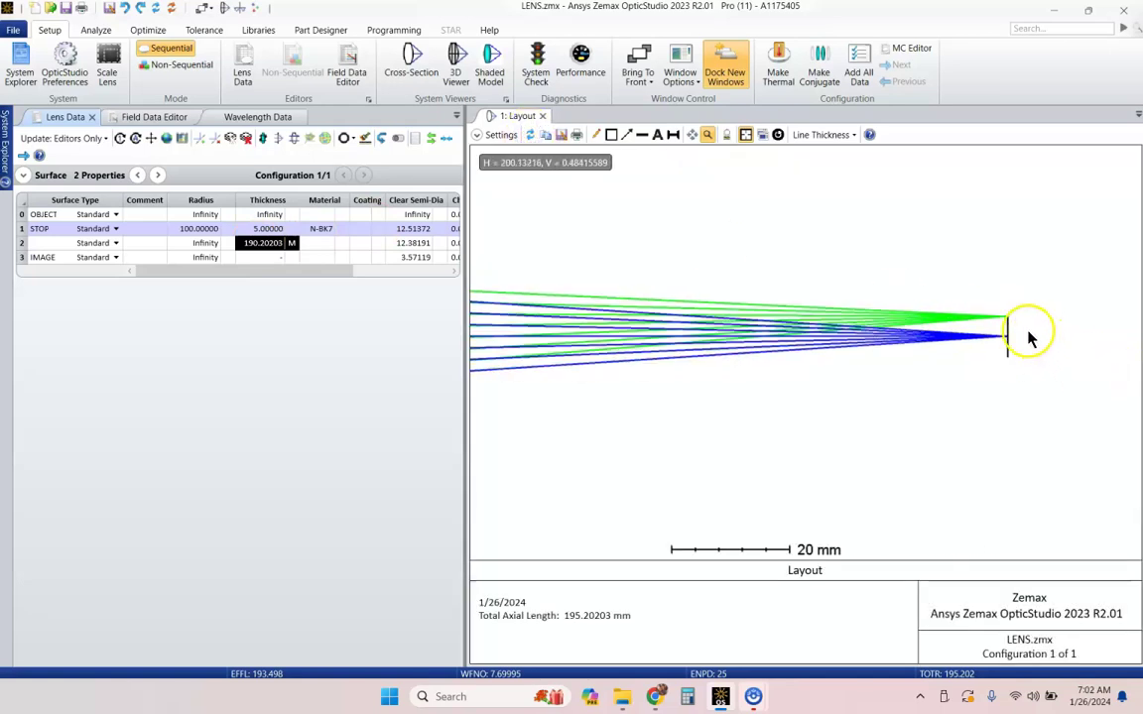
scroll(1029, 337, up, 2)
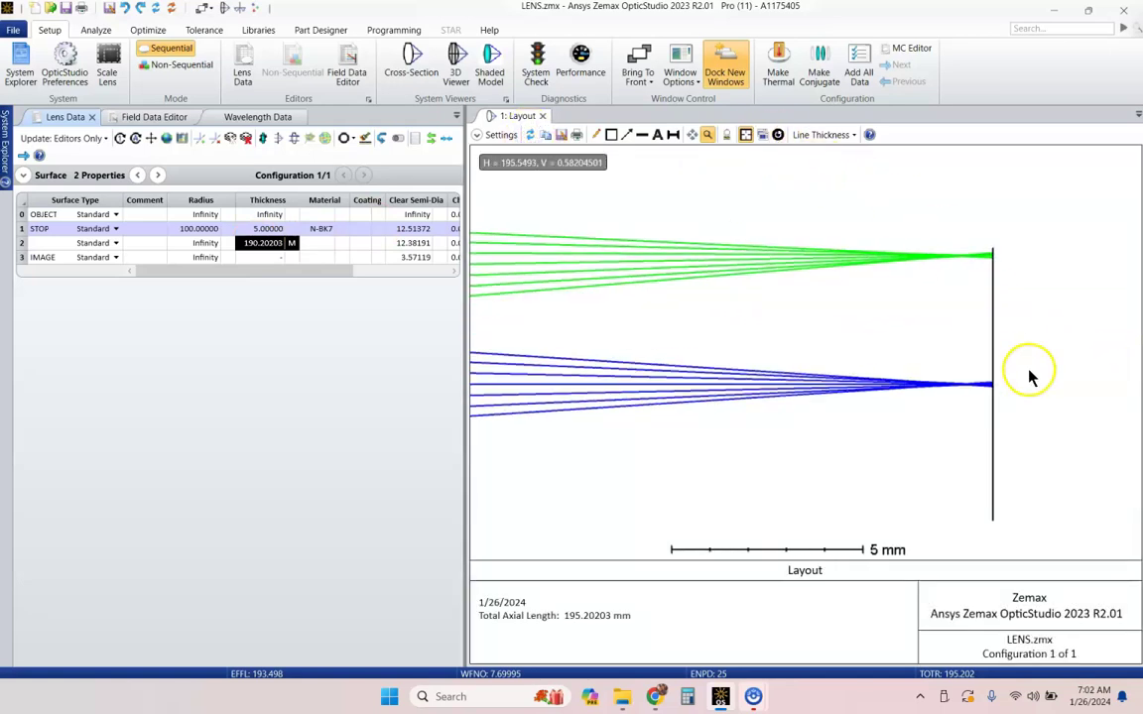
scroll(1029, 375, up, 3)
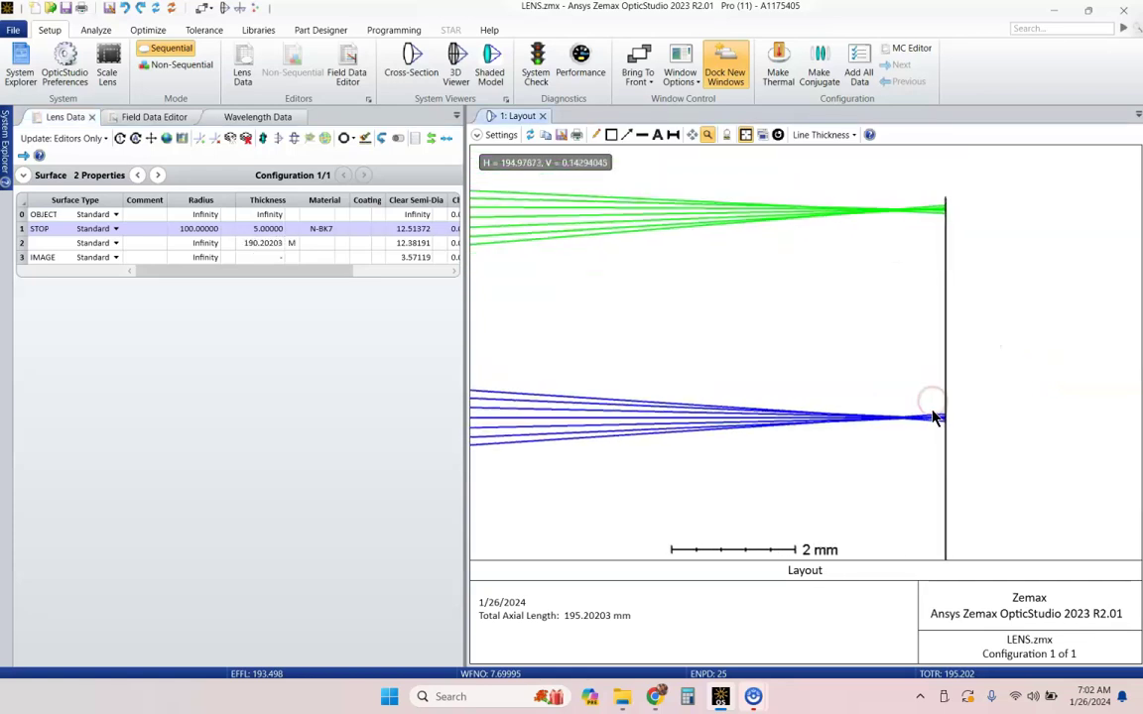
scroll(936, 417, up, 1)
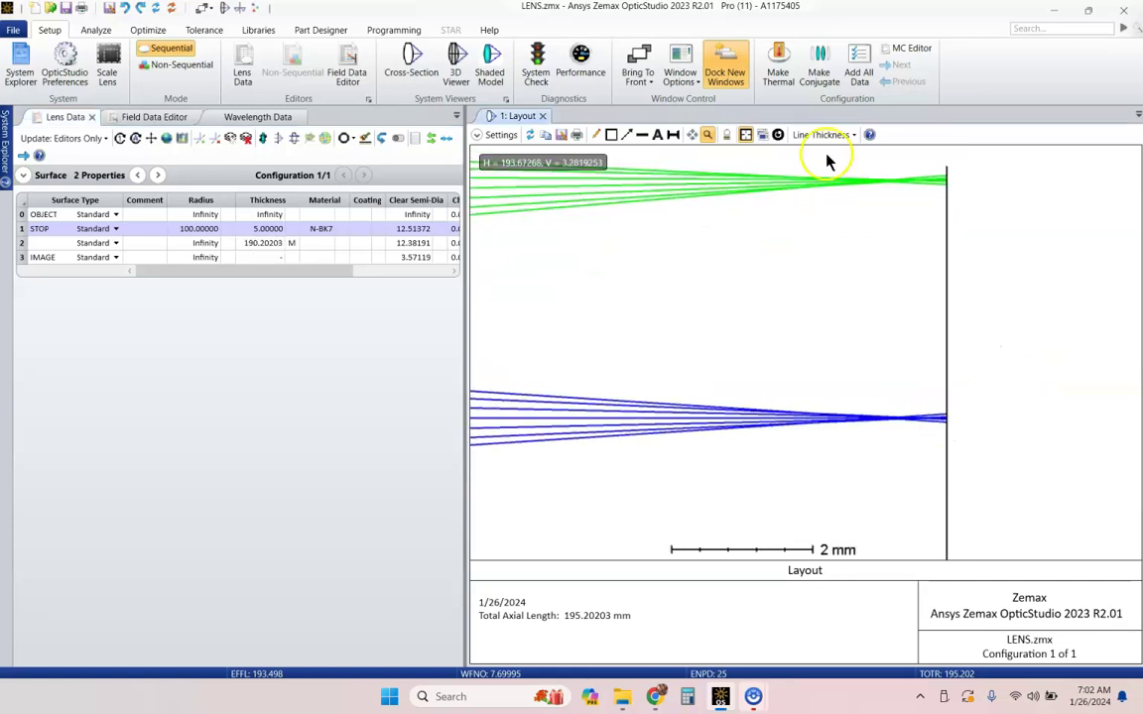
click(778, 135)
scroll(953, 365, up, 1)
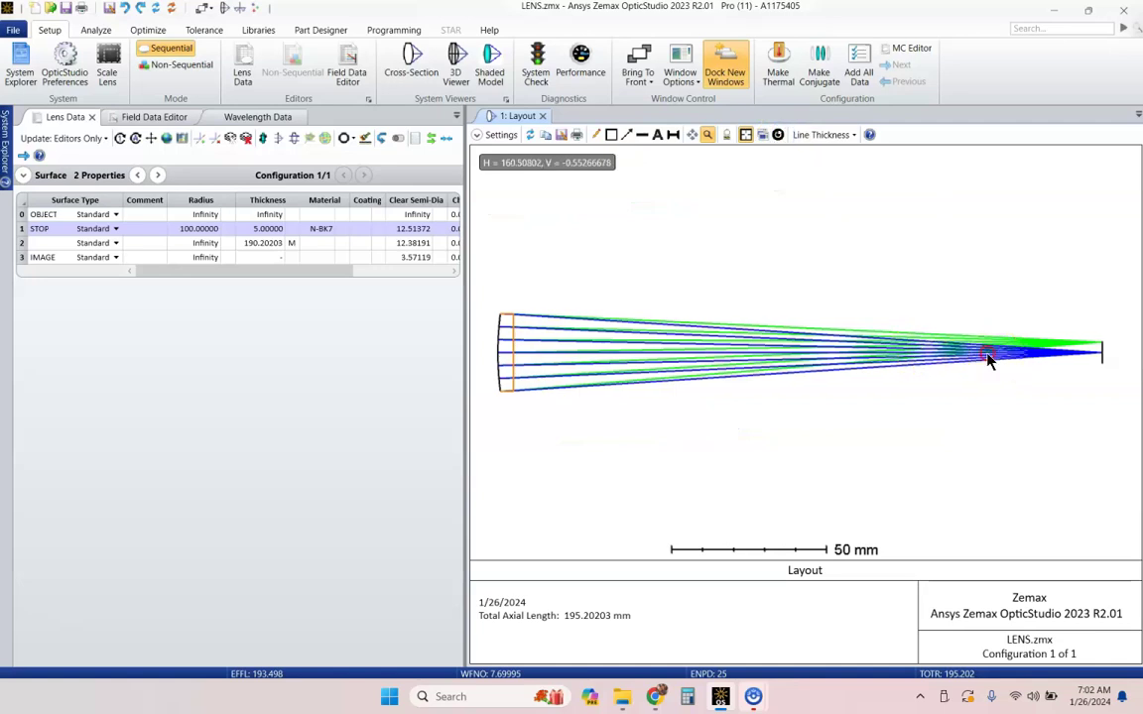
scroll(970, 352, down, 2)
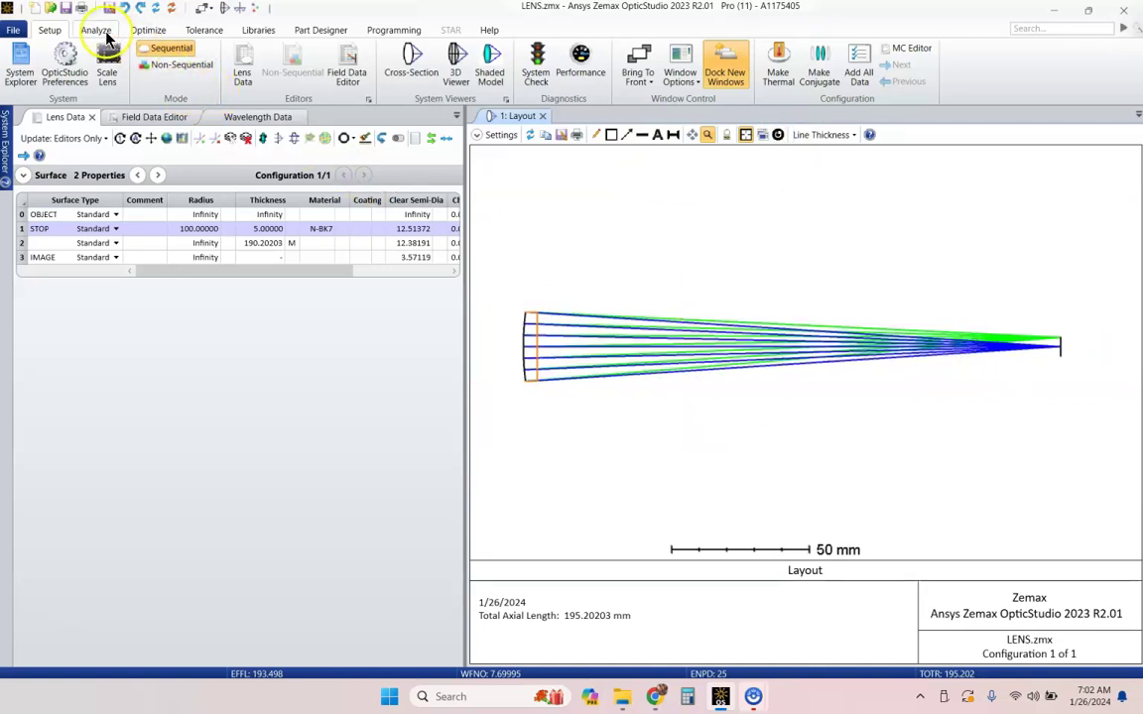
Step: Open a Standard Spot Diagram from Analyze > Rays & Spots covering both fields
click(98, 31)
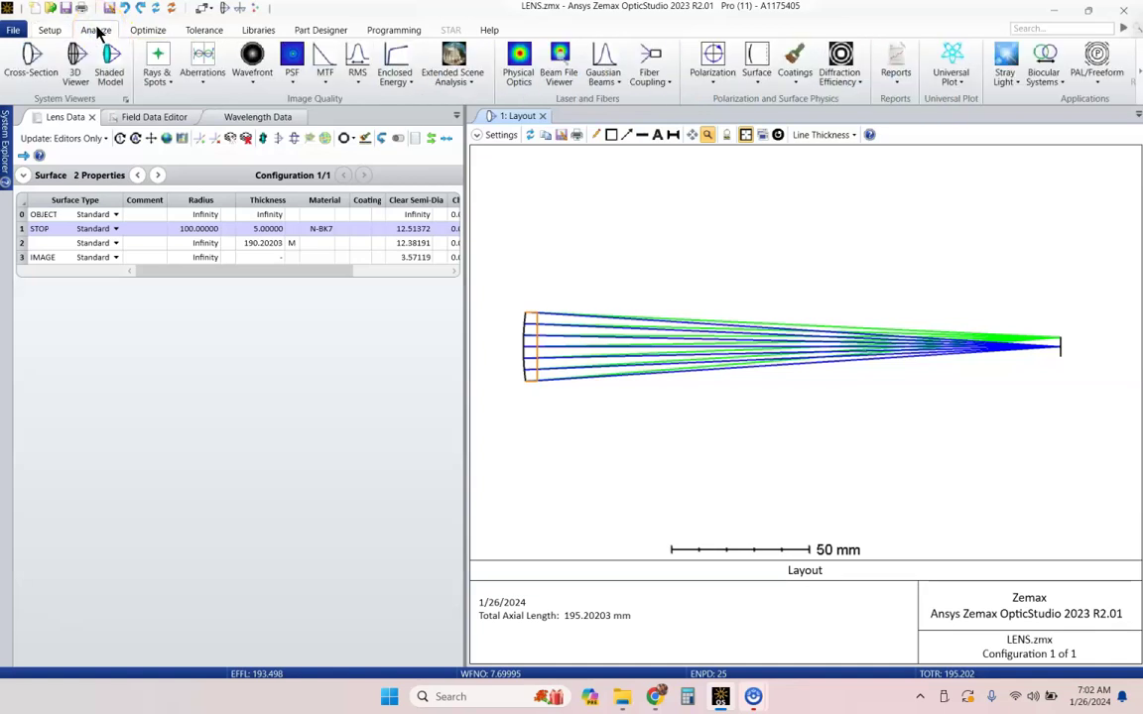
click(159, 77)
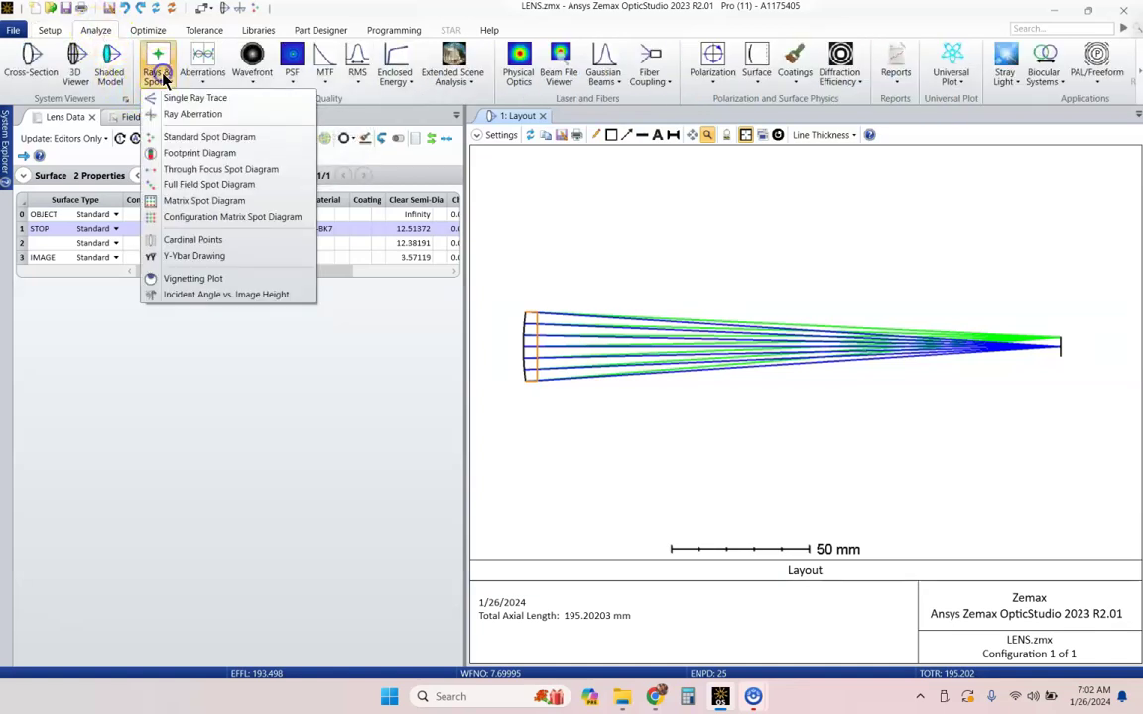
click(196, 132)
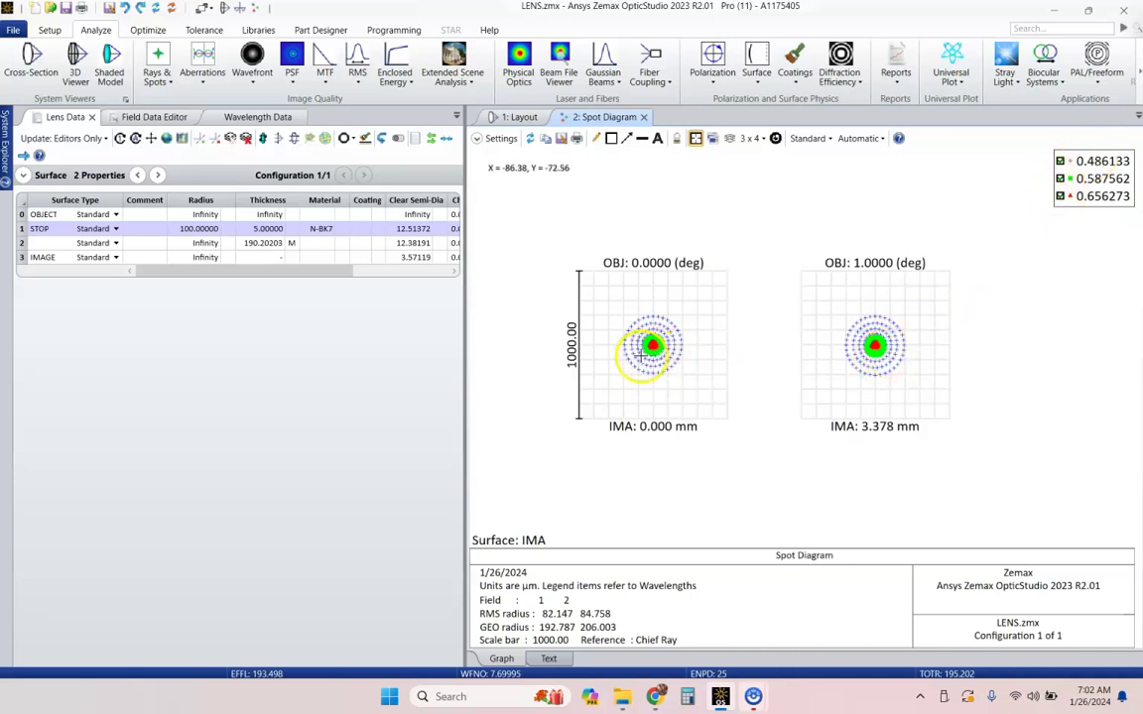
scroll(643, 353, up, 5)
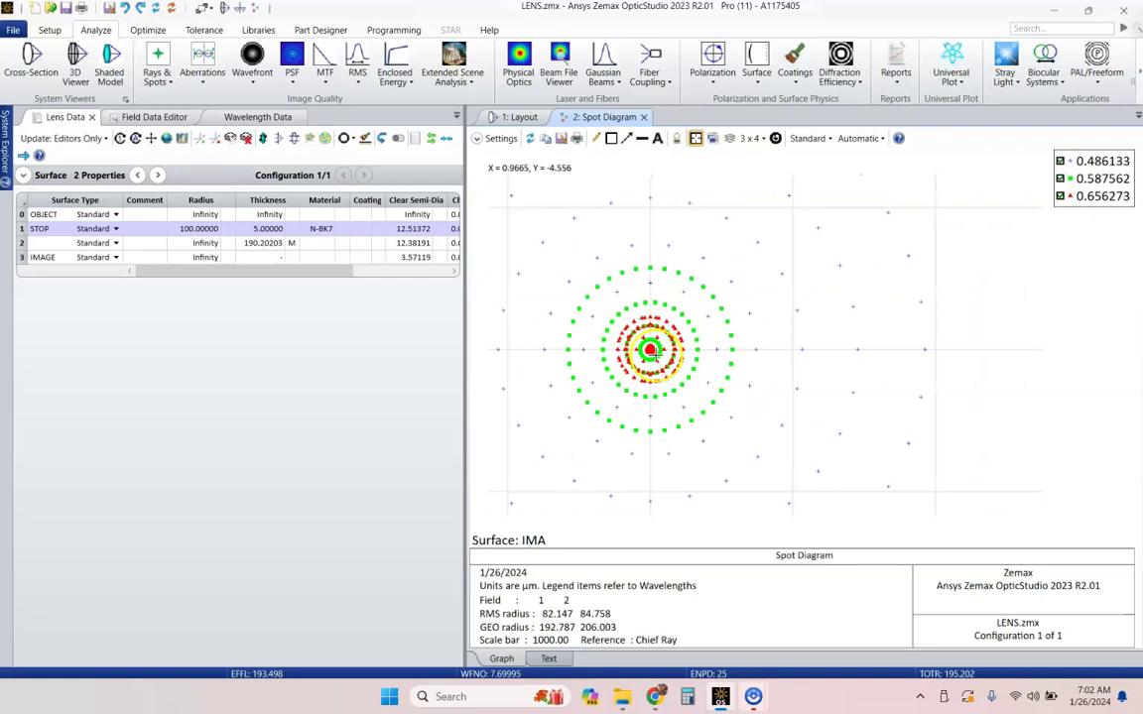
scroll(651, 347, up, 3)
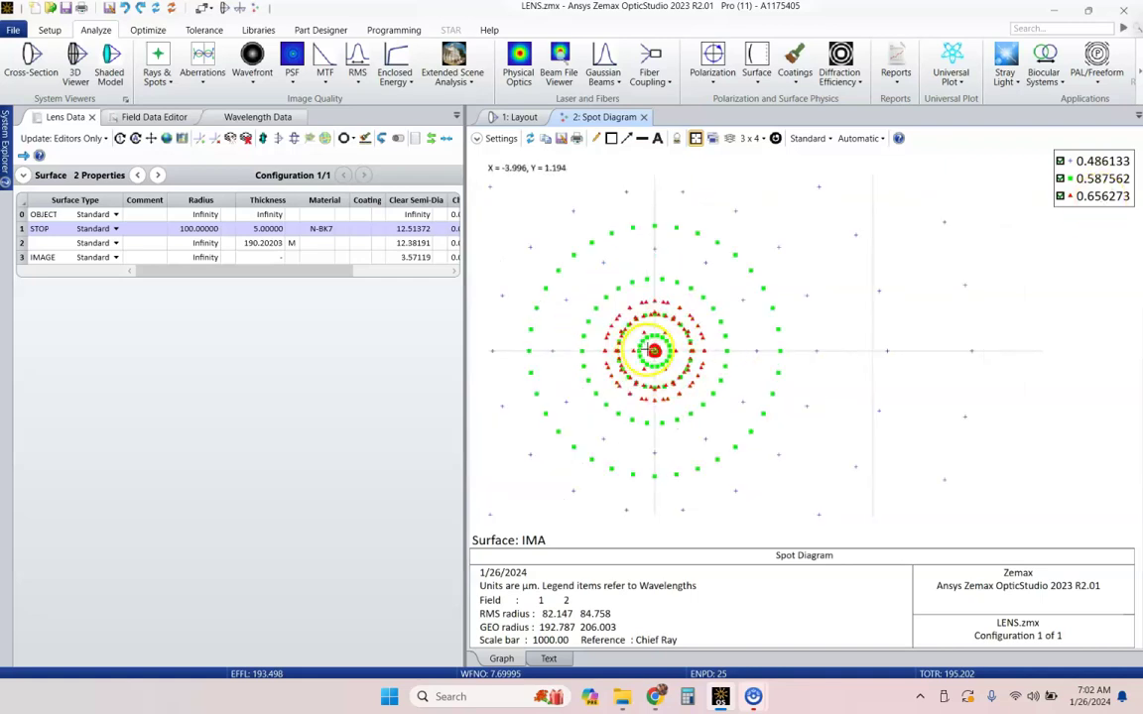
scroll(651, 350, down, 8)
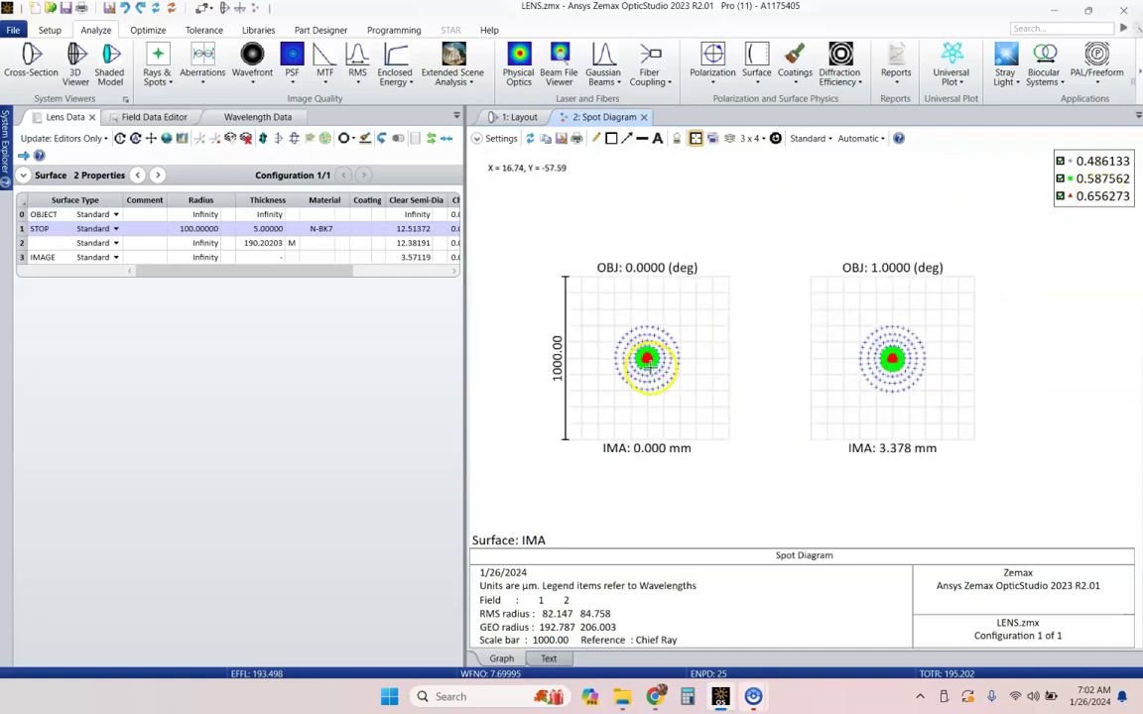
scroll(637, 364, up, 2)
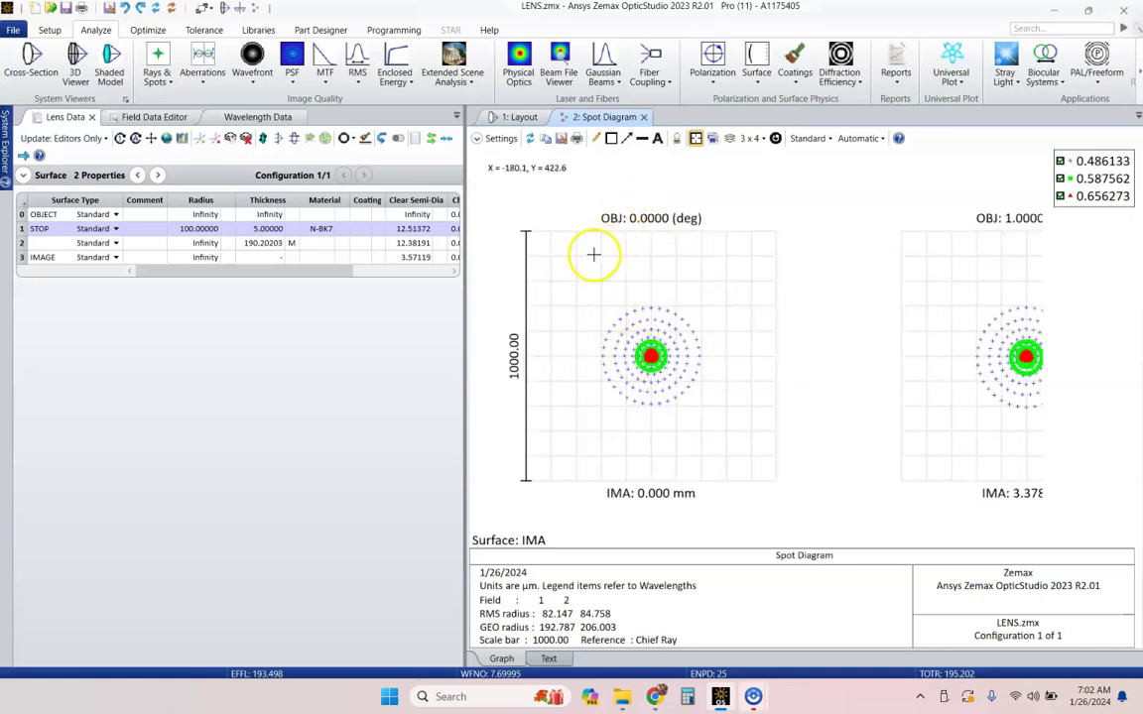
Step: Remove surface 2's thickness solve, make it a fixed 190.1 mm, and refresh the spot diagram
click(266, 244)
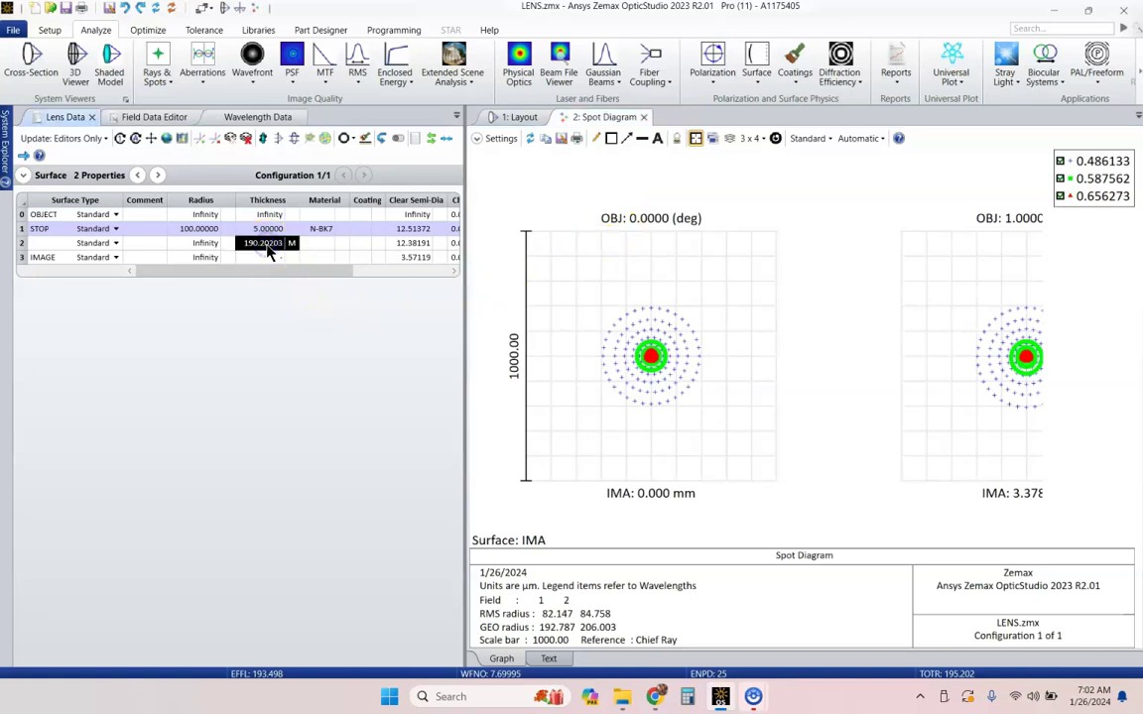
click(290, 243)
click(372, 284)
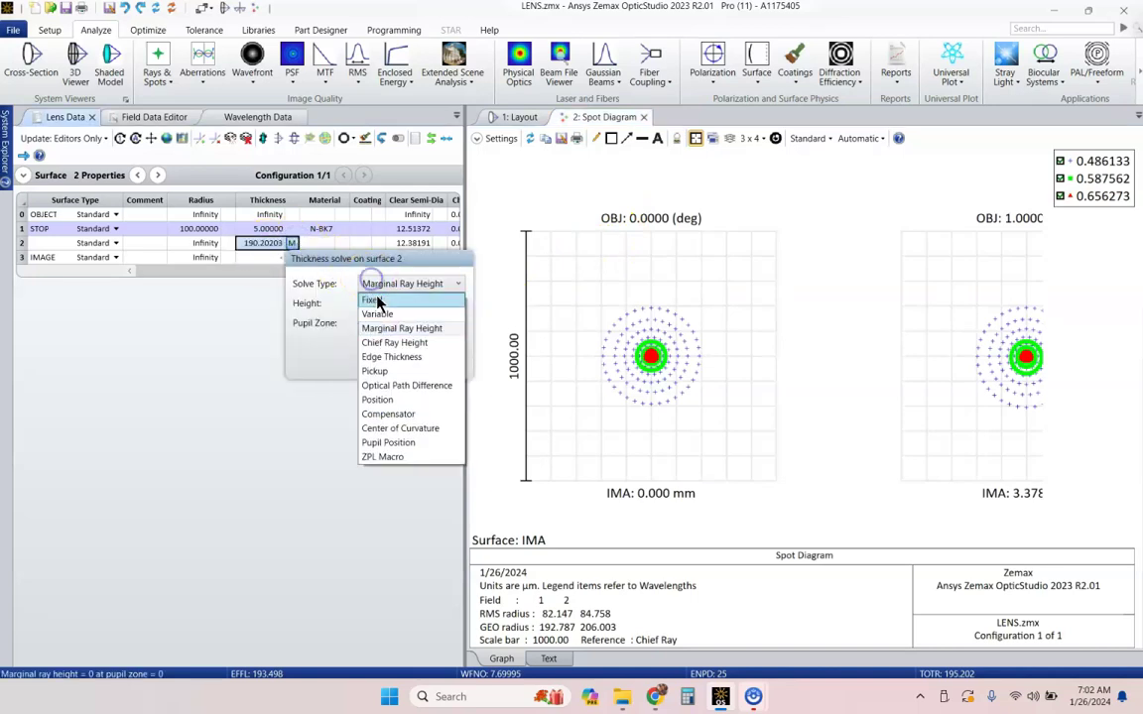
click(375, 300)
click(262, 262)
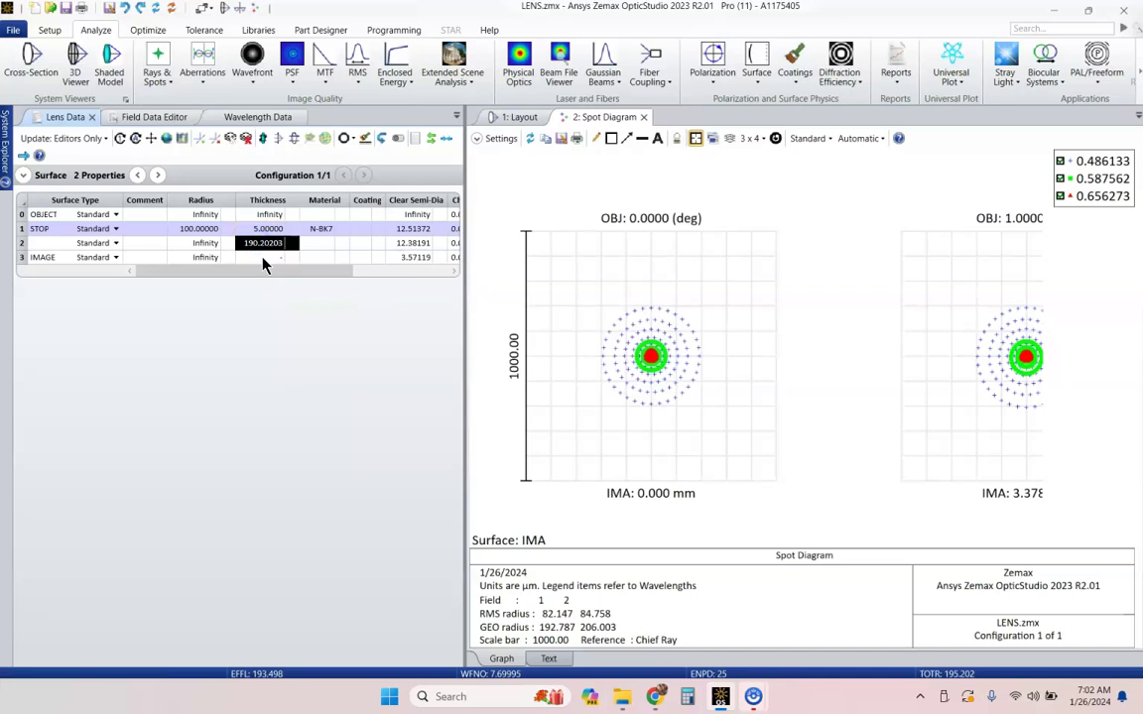
text(190.1)
key(Return)
click(530, 138)
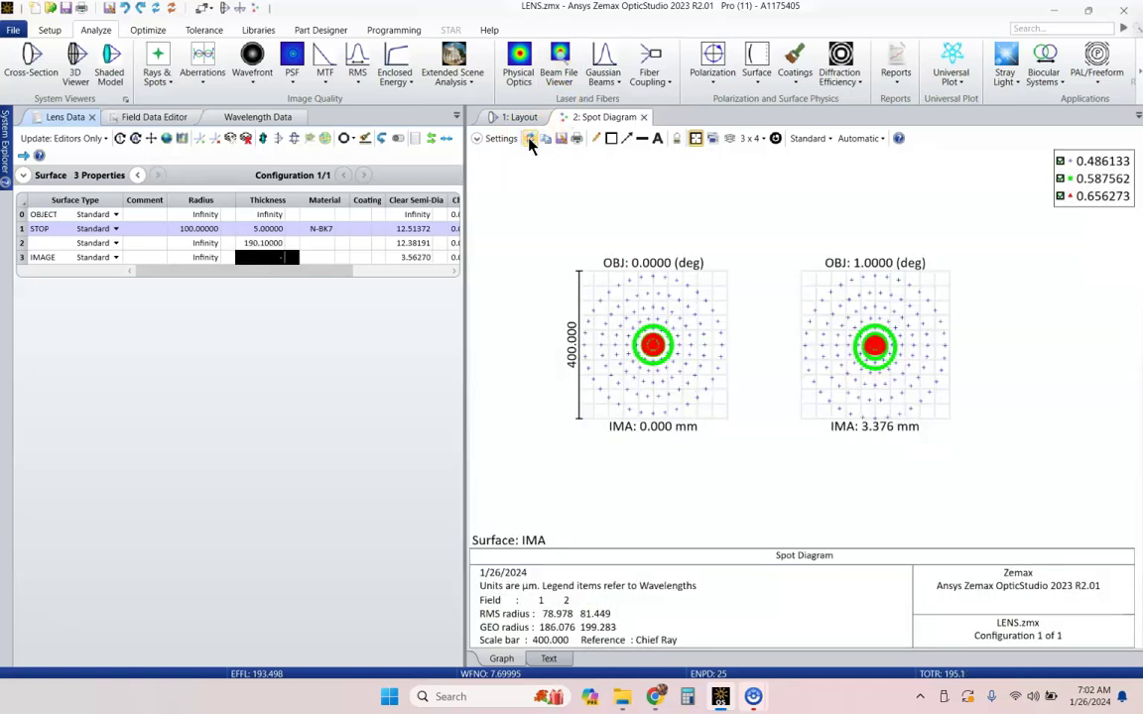
Step: Change surface 2's thickness to 190 mm and refresh the spot diagram
click(274, 245)
text(190)
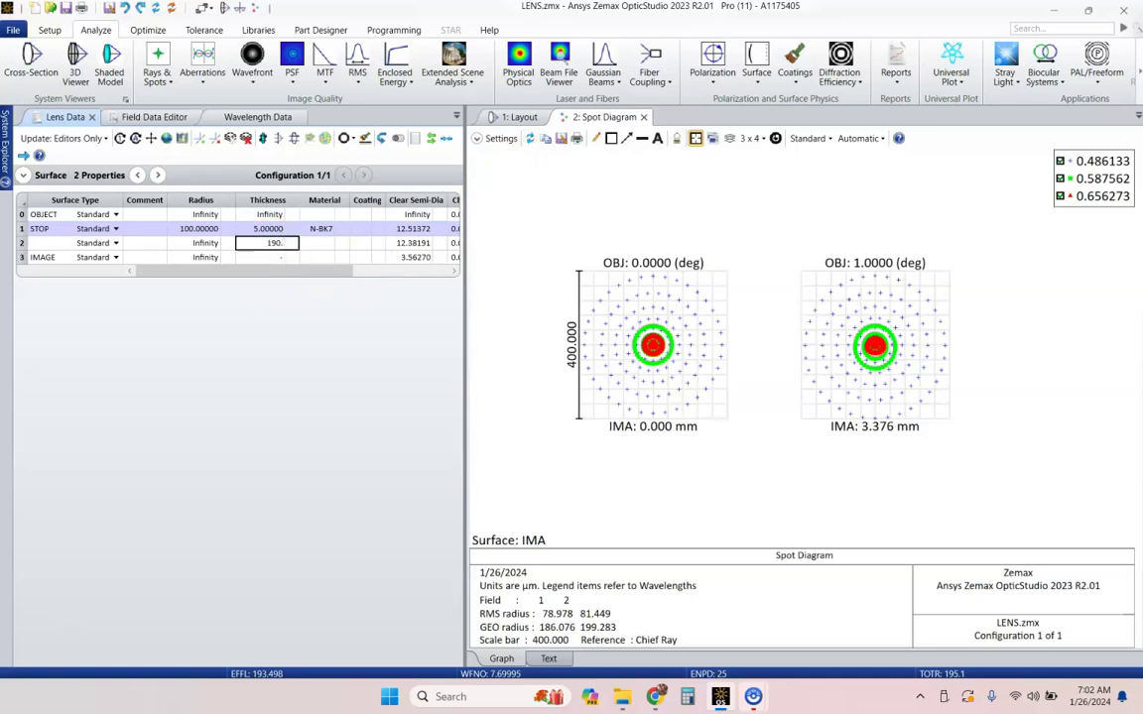
text(.1)
key(Return)
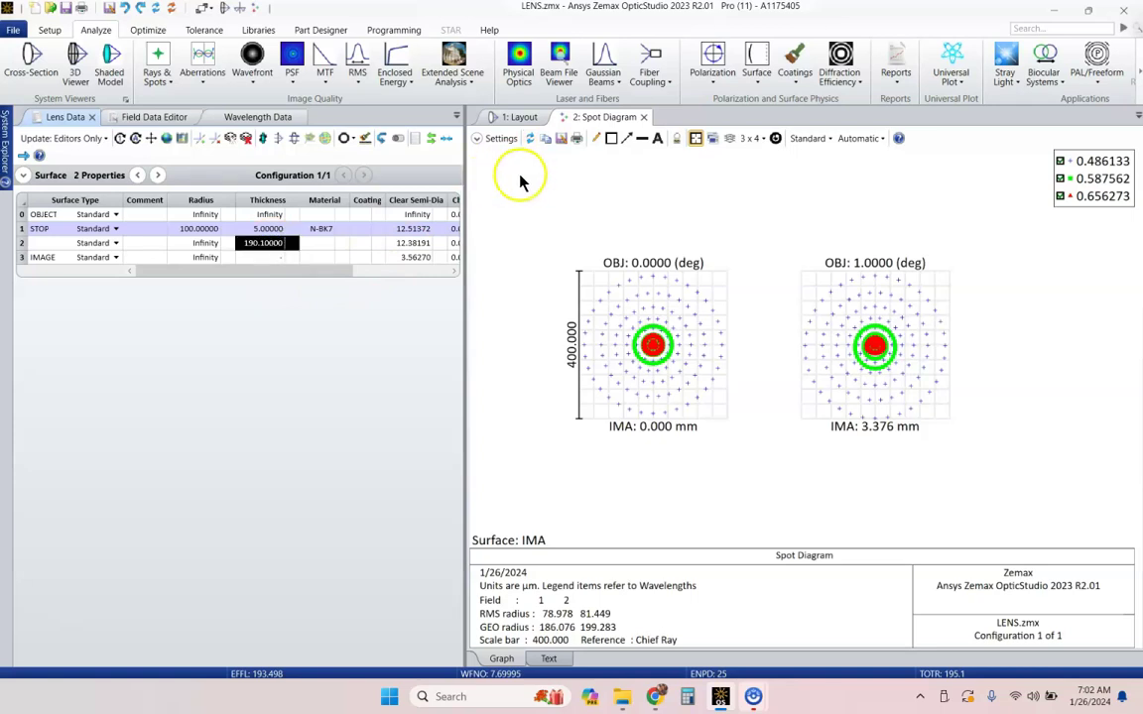
click(235, 262)
text(190)
click(238, 258)
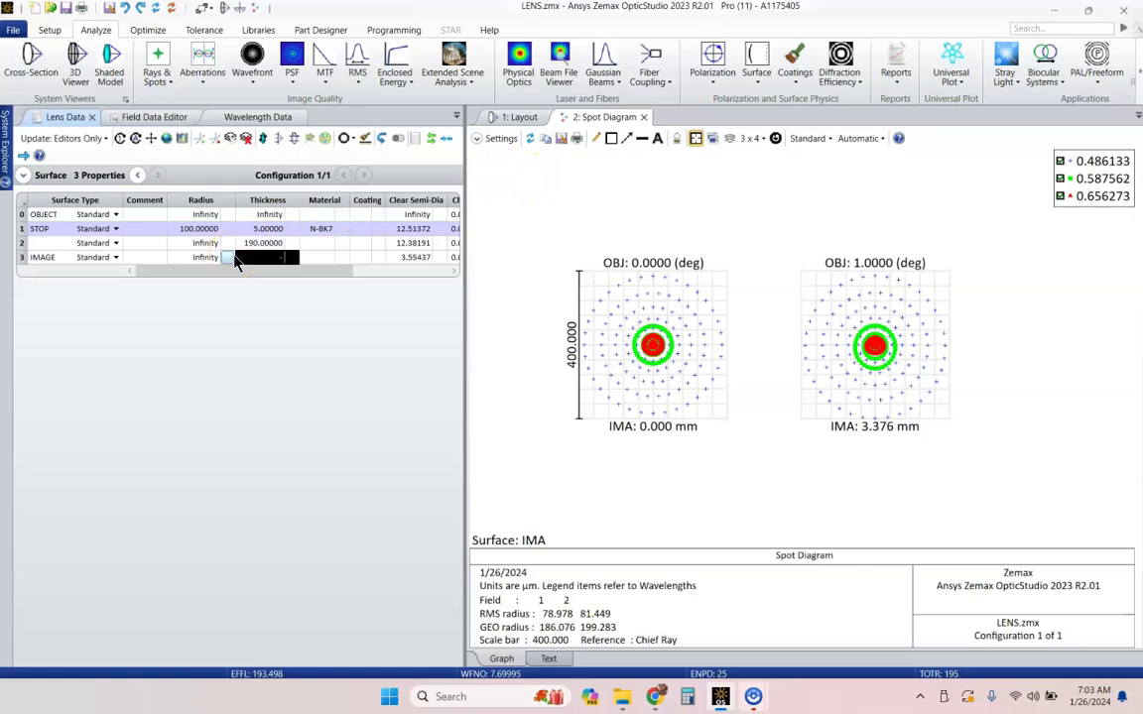
click(532, 138)
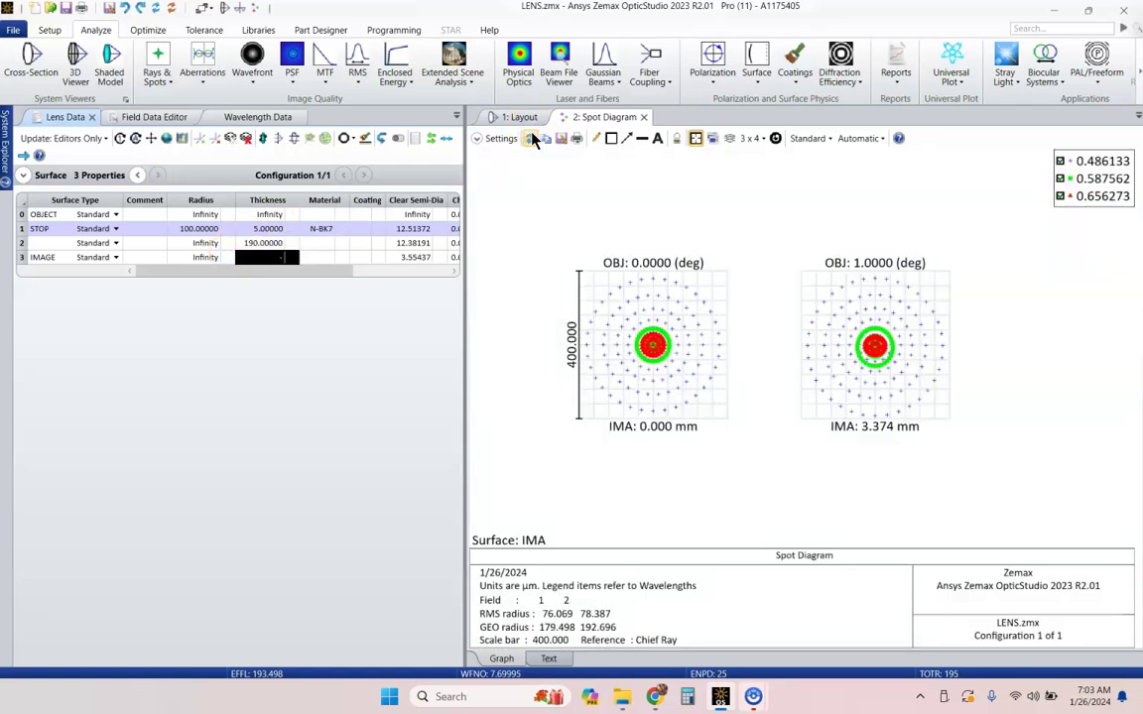
Step: Try surface 2 thicknesses of 189.9 and 189 mm, refreshing the spot diagram after each
click(266, 244)
text(18)
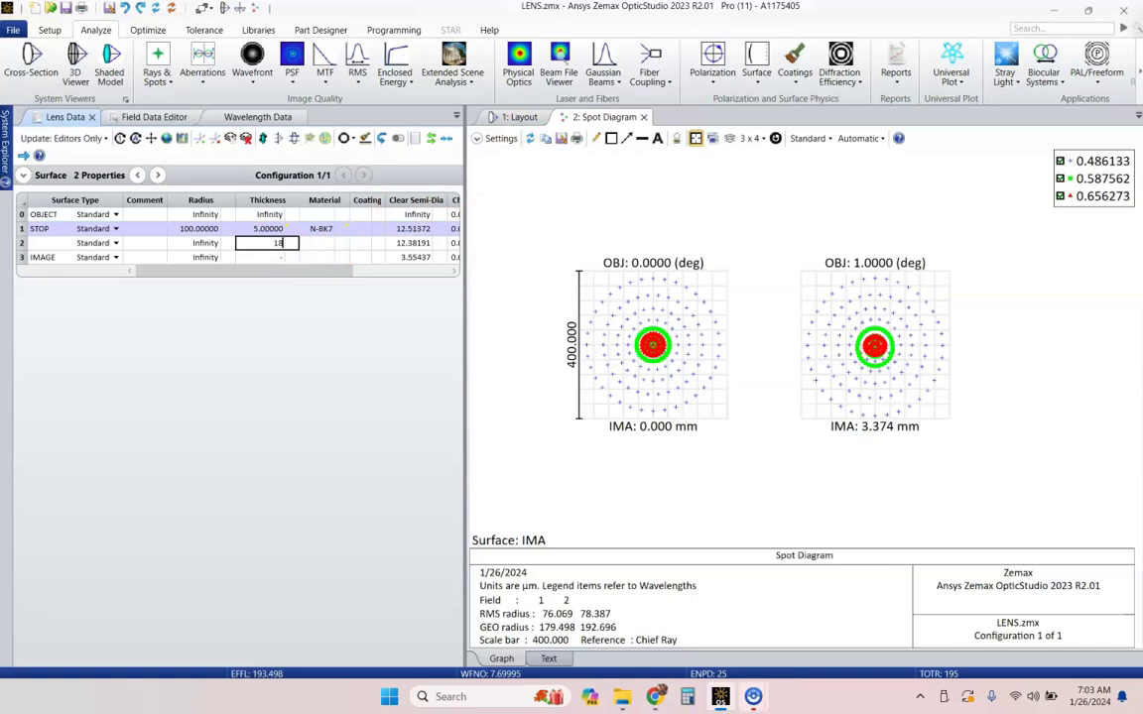
text(9.9)
click(270, 255)
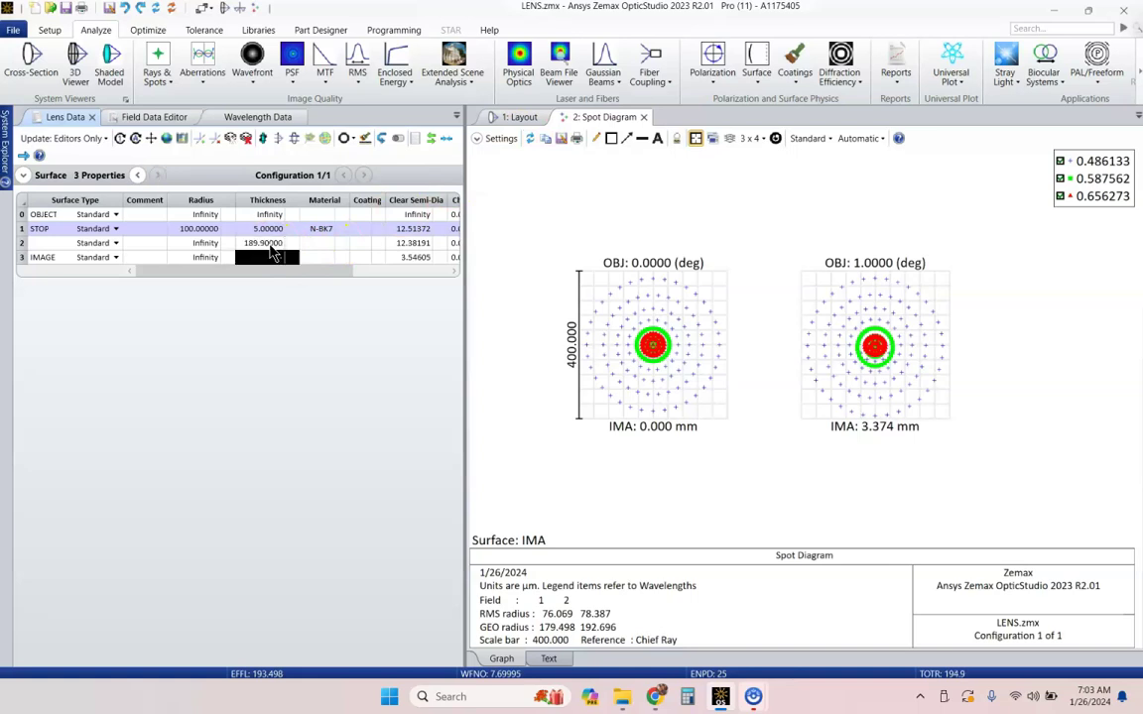
click(478, 126)
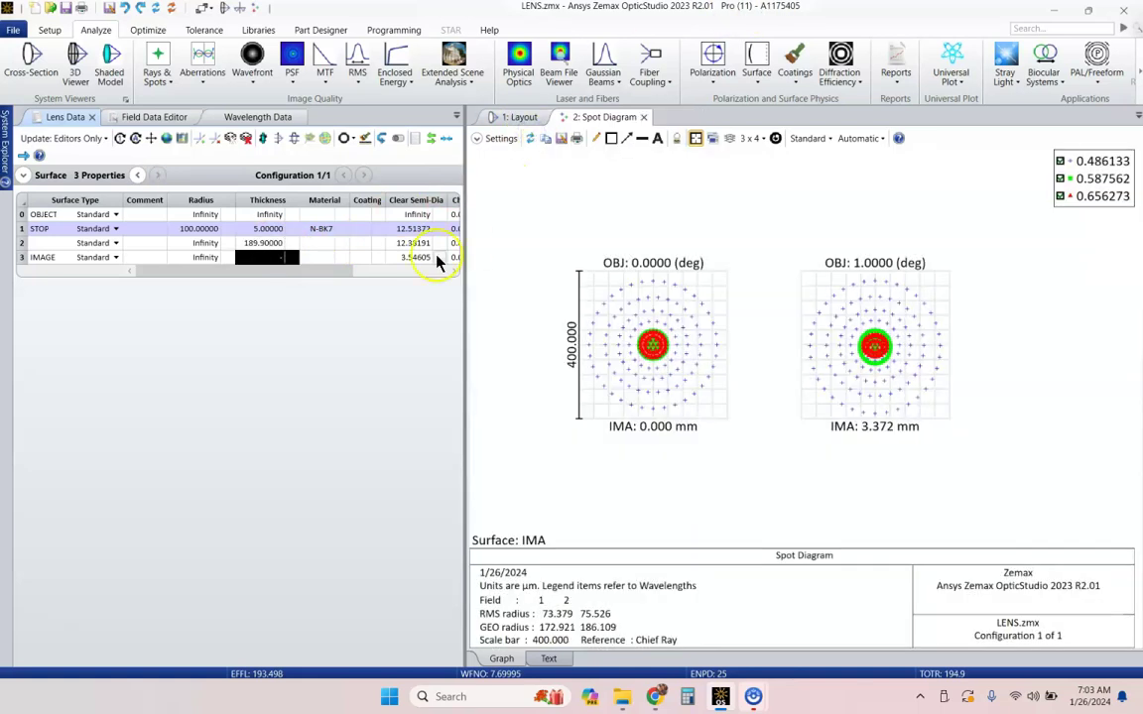
click(266, 244)
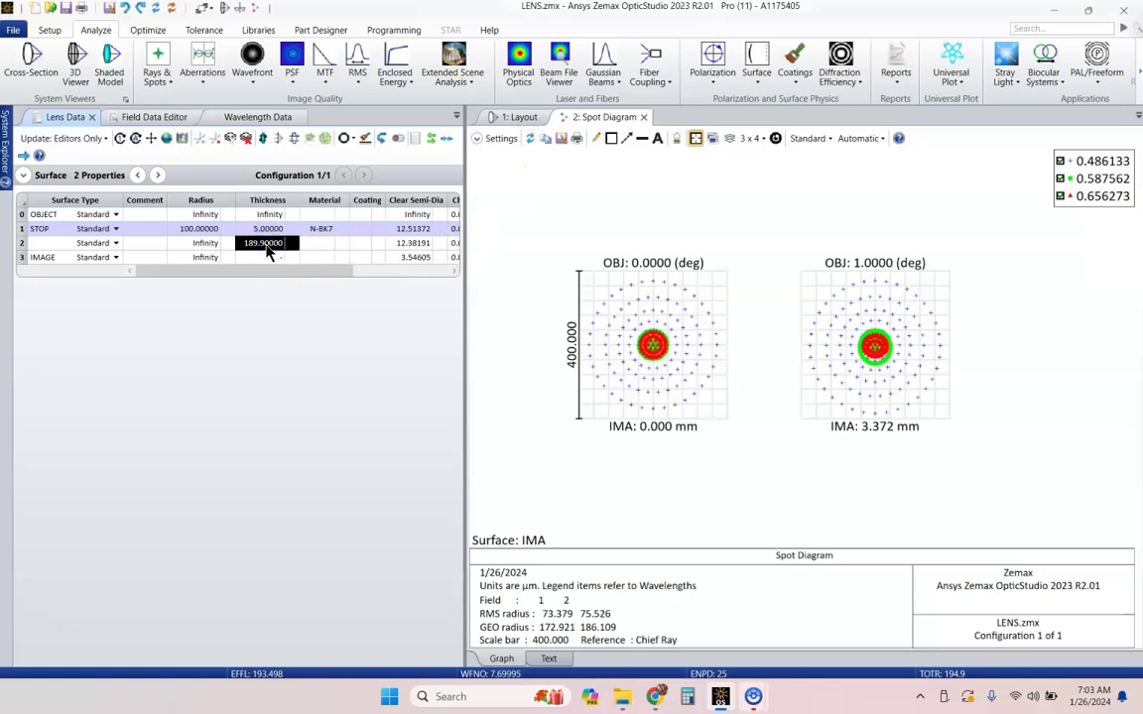
text(189)
key(Return)
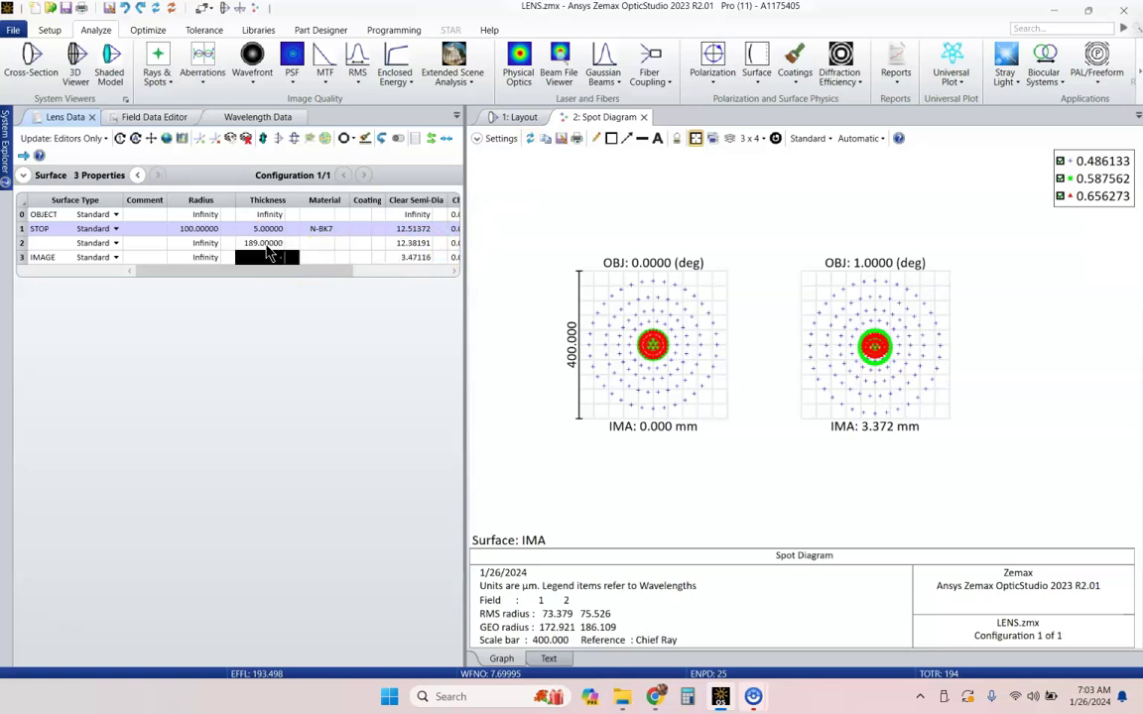
click(531, 140)
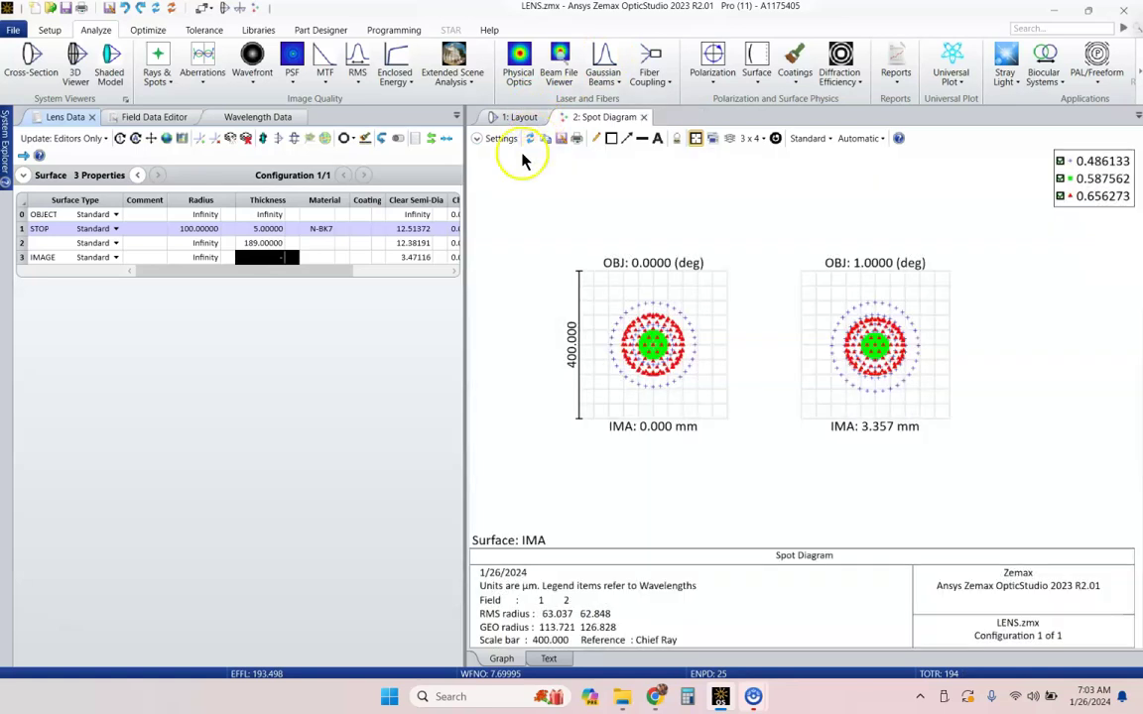
Step: Try 188 mm, then settle on 188.5 mm, giving spot RMS radii of 70.046 and 68.507 µm
click(273, 245)
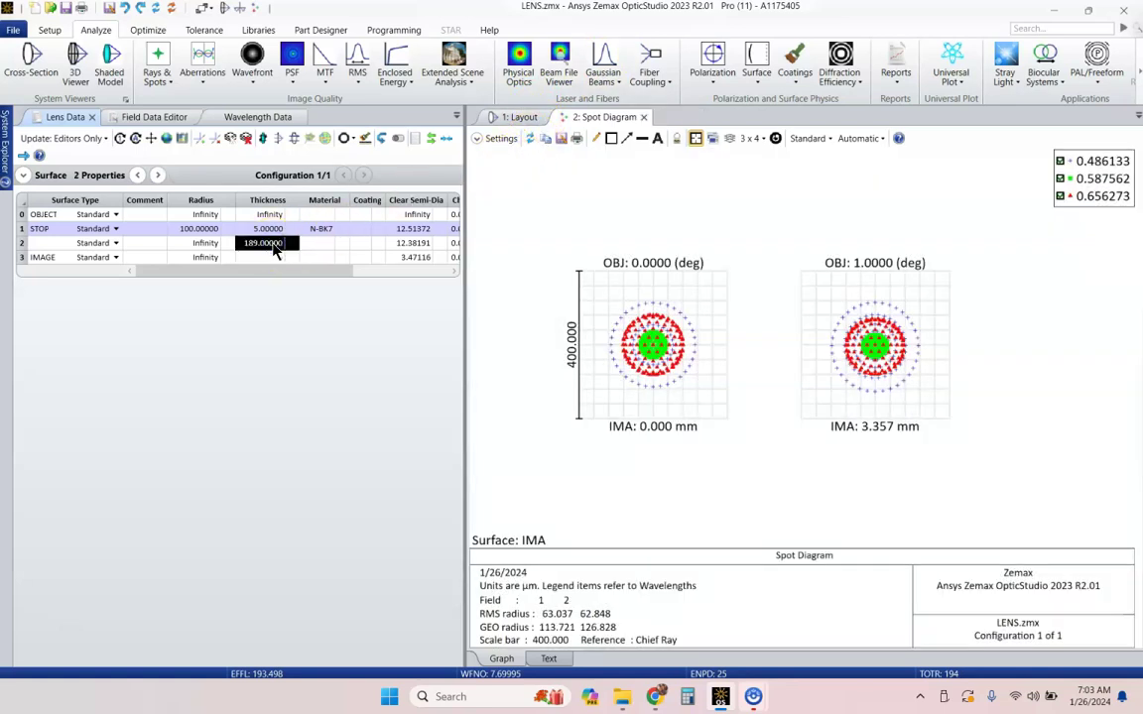
text(188)
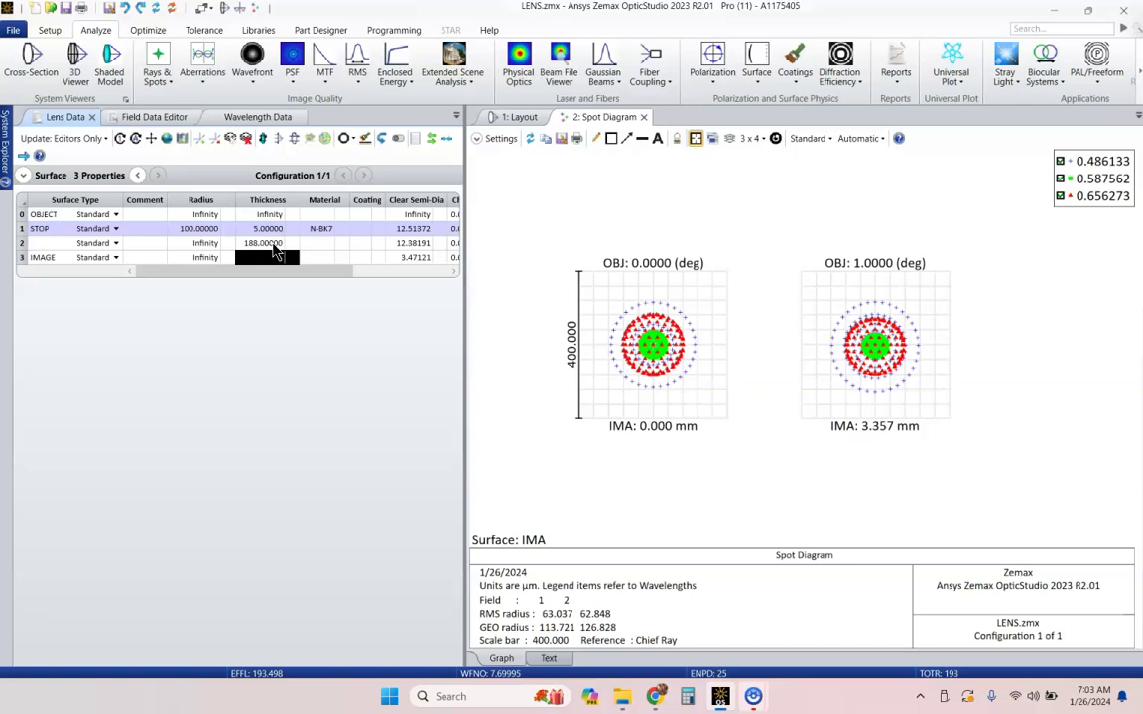
click(530, 139)
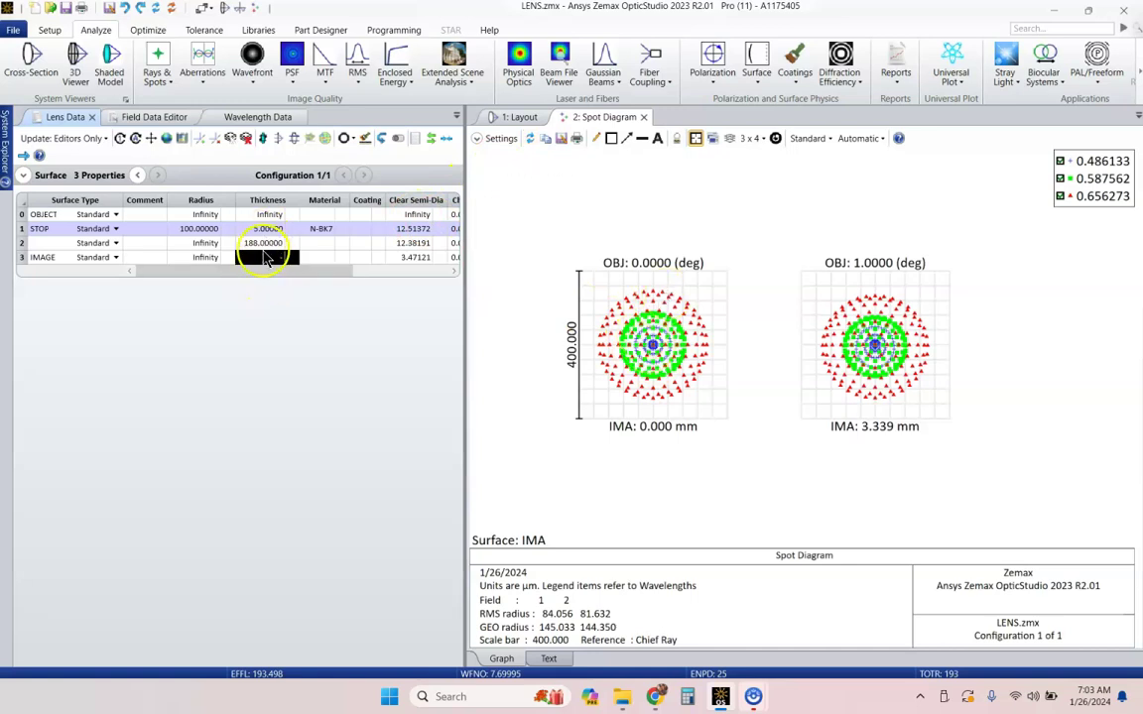
click(266, 243)
text(1)
click(529, 138)
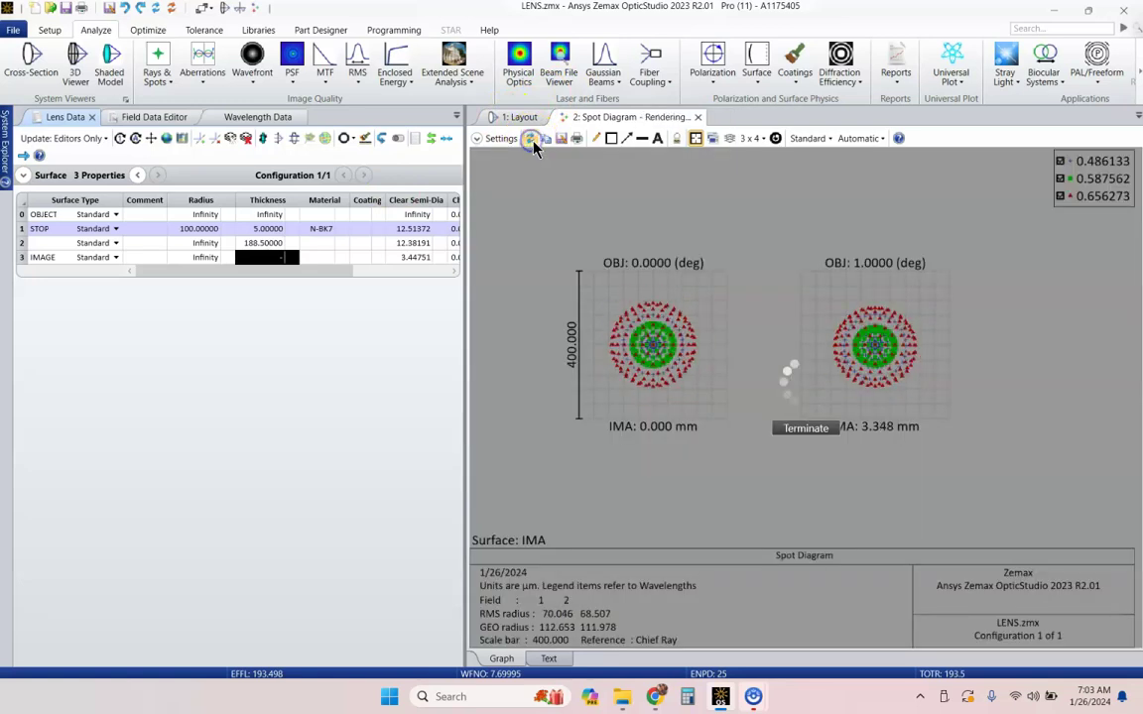
click(660, 308)
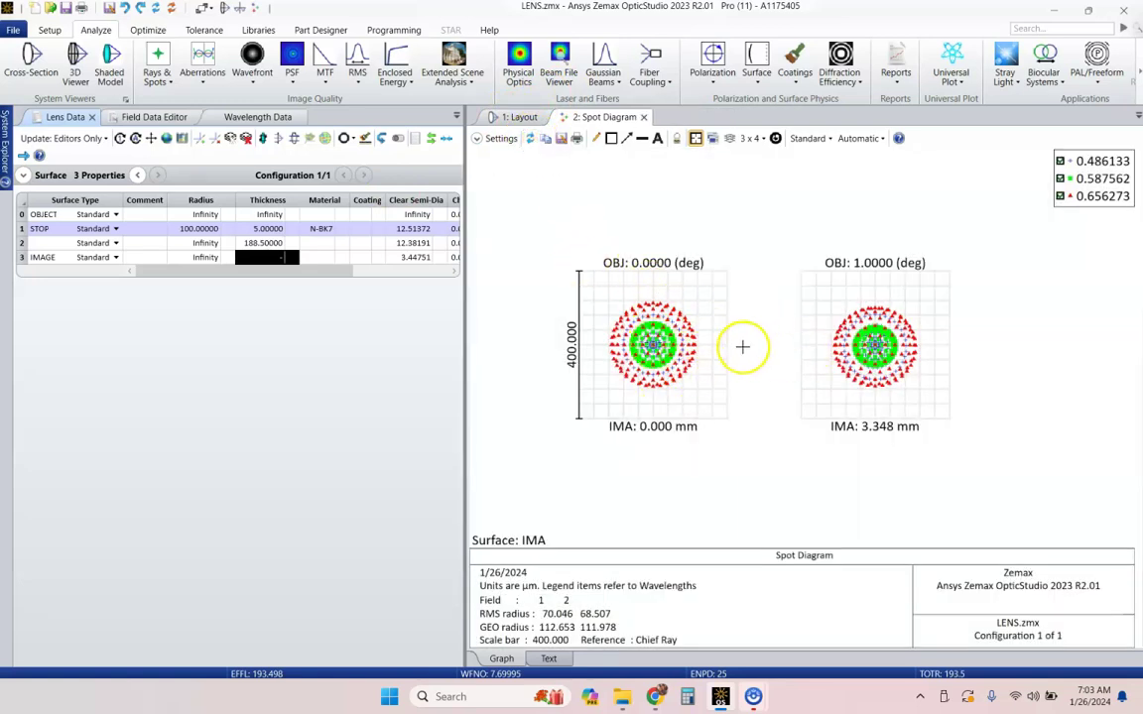
Step: Redraw the Layout for the 188.5 mm gap (193.5 mm total), check focus, then open Optimize
click(521, 121)
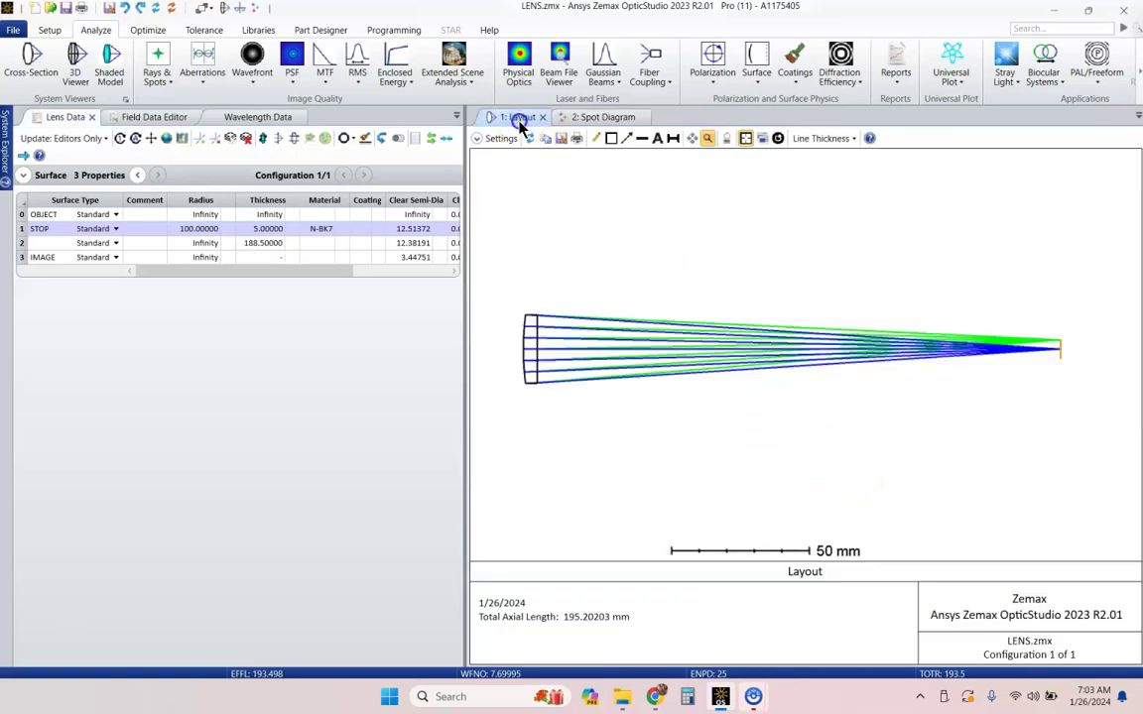
click(529, 138)
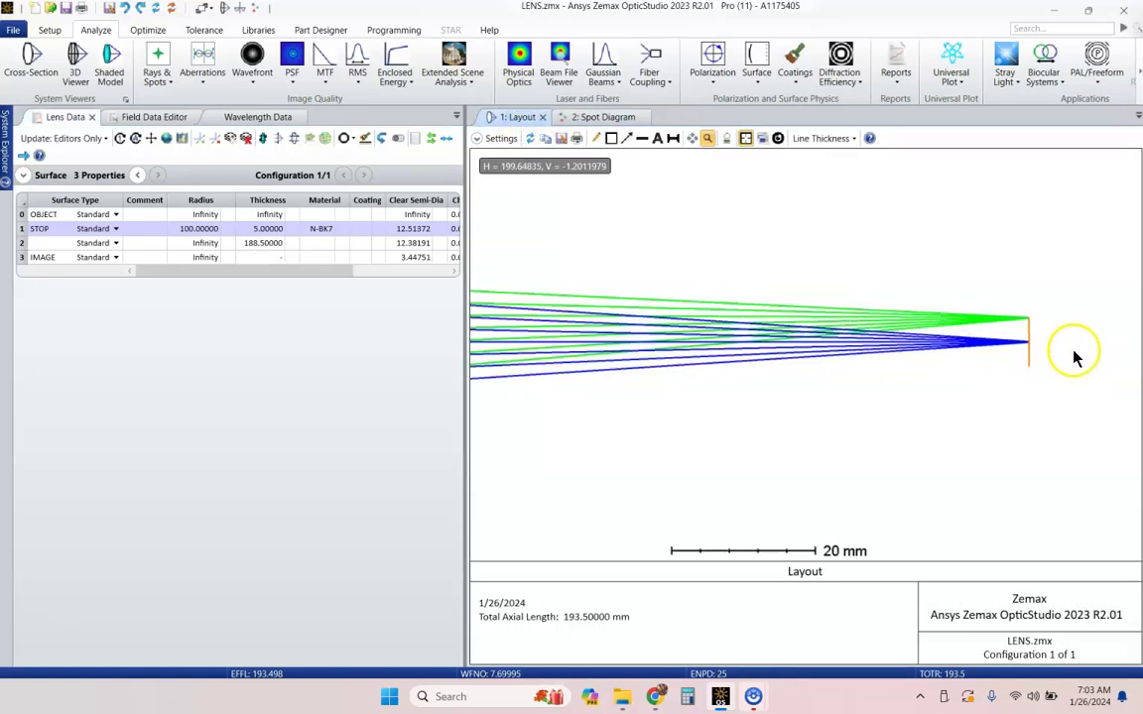
scroll(1010, 308, up, 5)
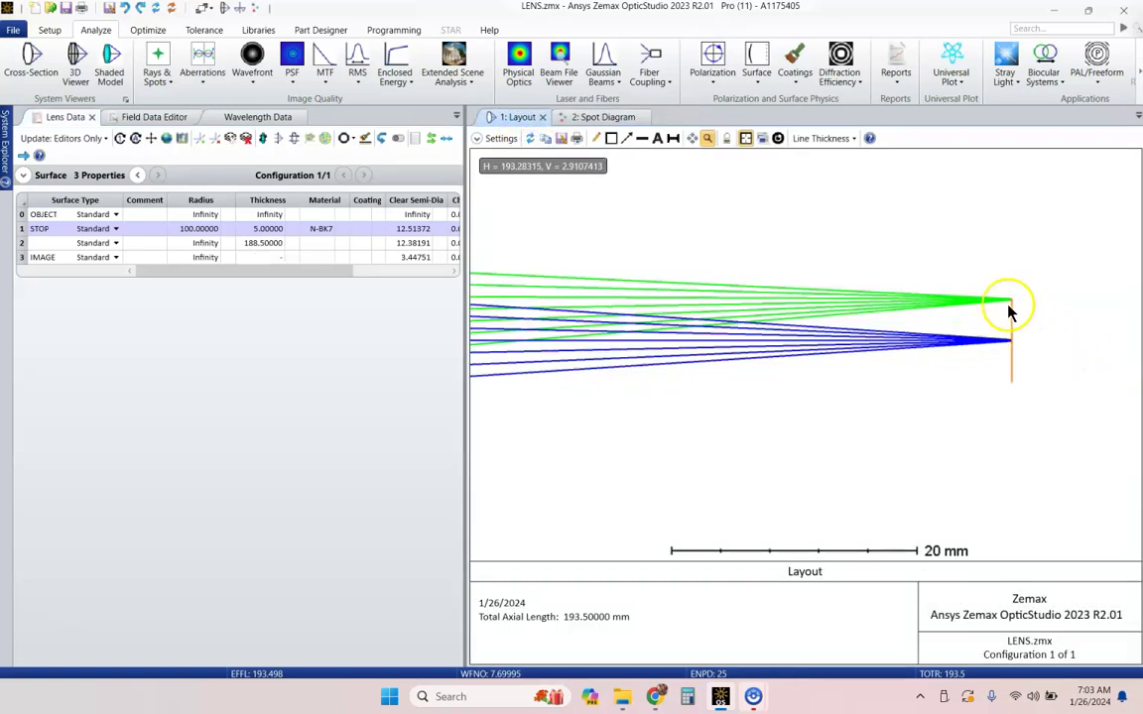
click(776, 138)
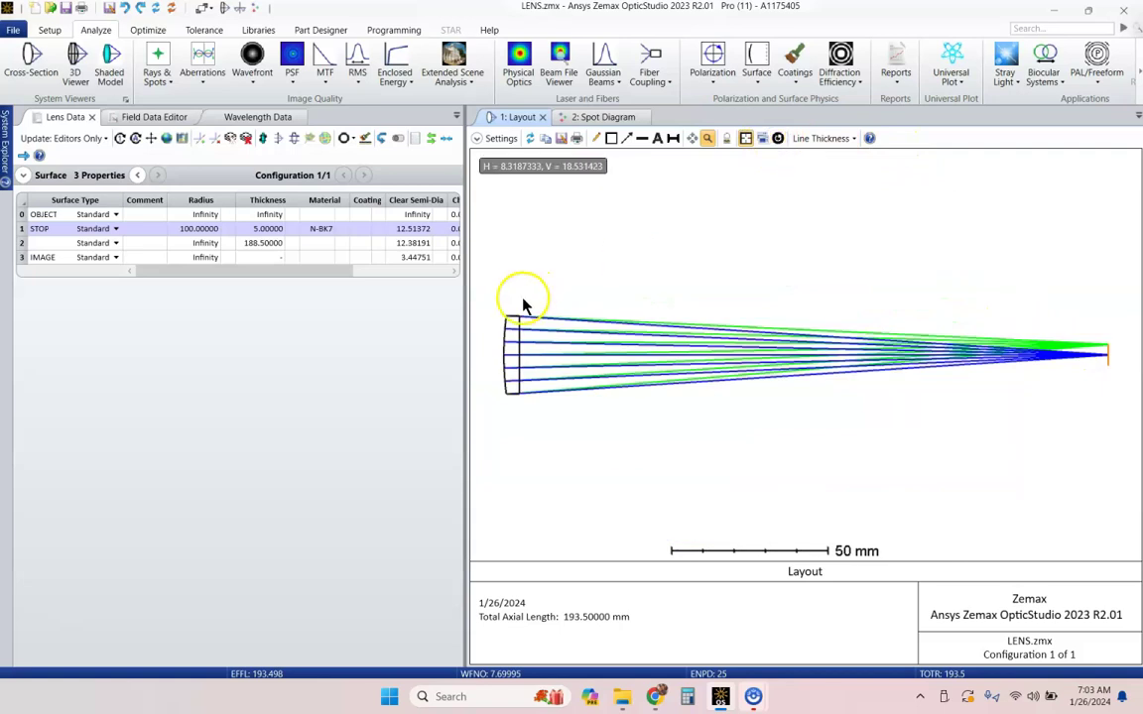
click(148, 31)
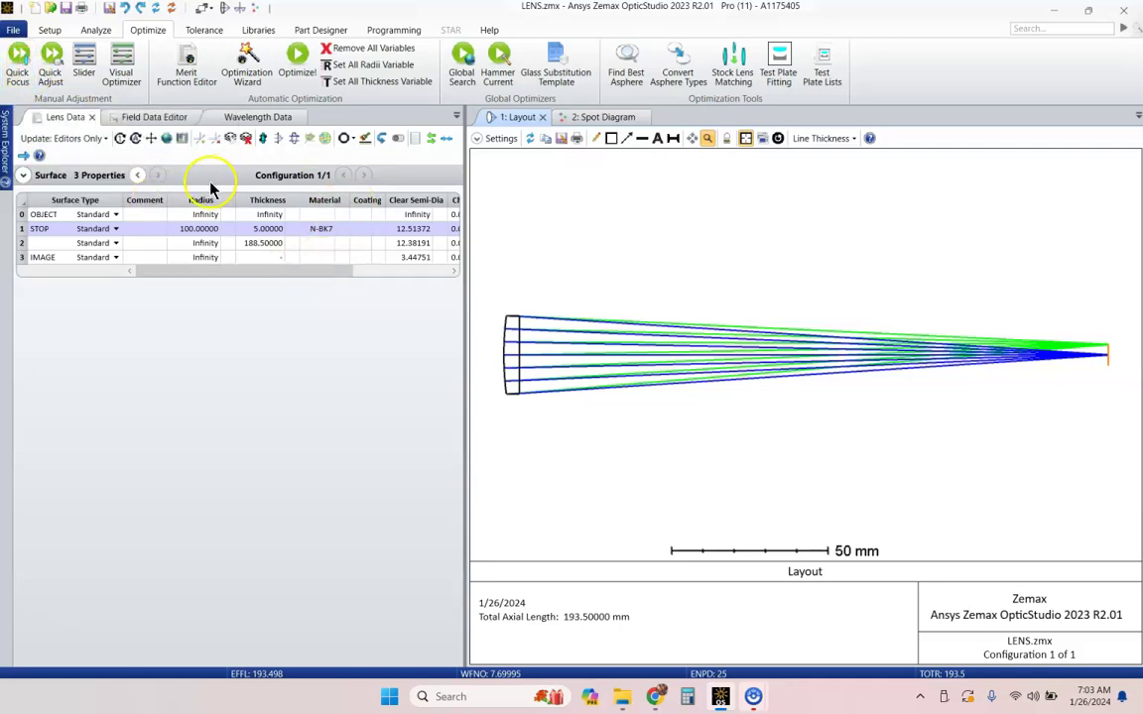
Step: Run Quick Focus on Spot Size Radial, refocusing surface 2's thickness to 189.18209 mm
click(21, 66)
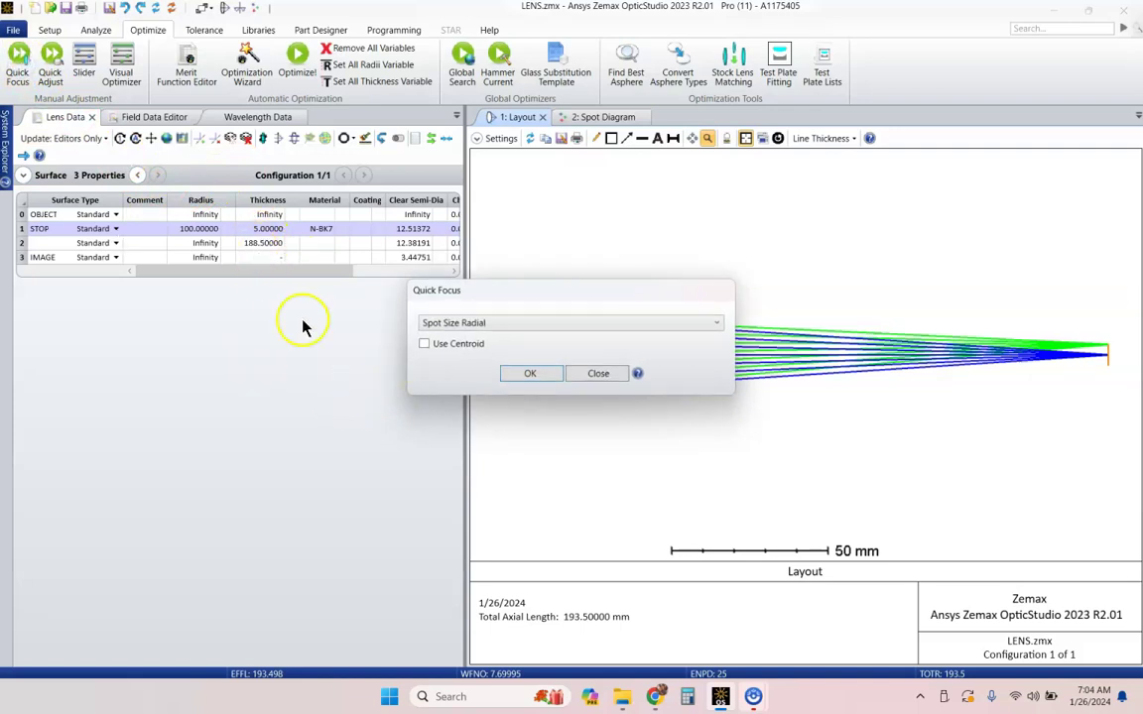
click(503, 324)
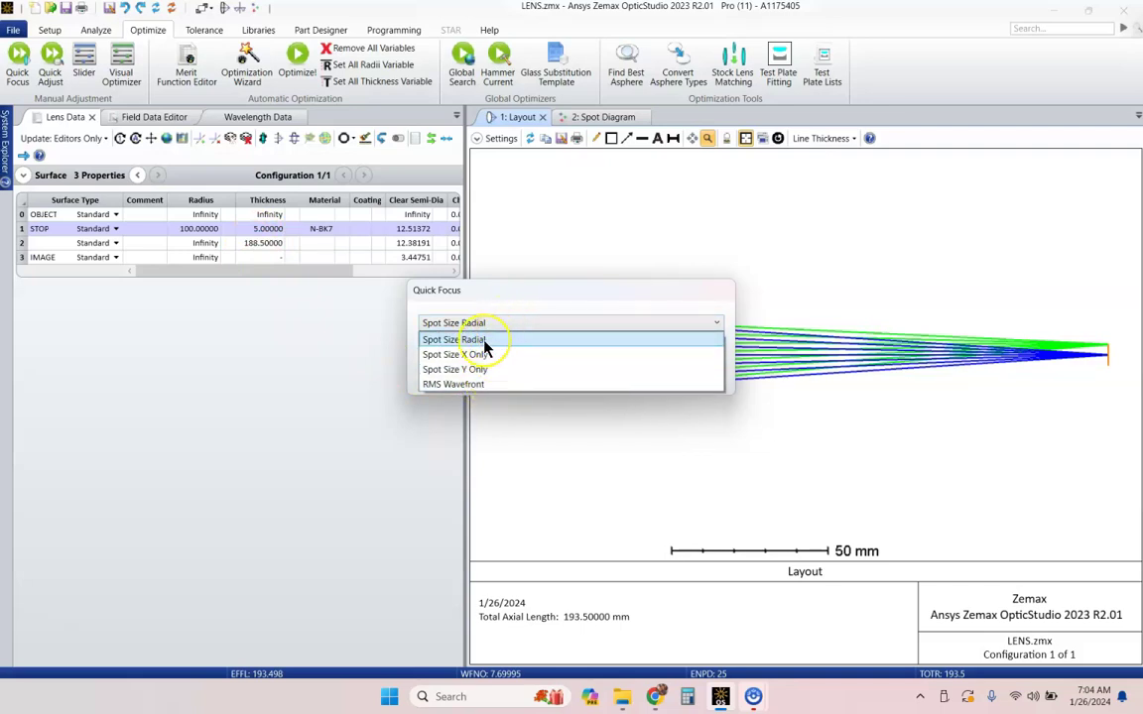
click(452, 342)
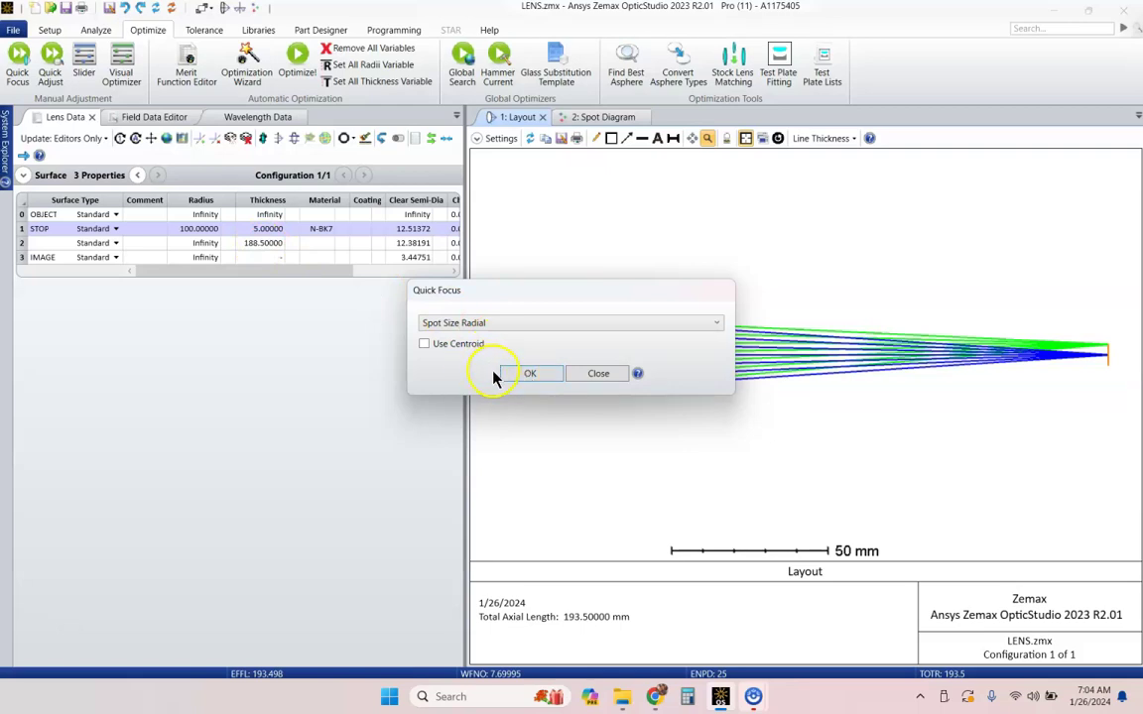
click(537, 375)
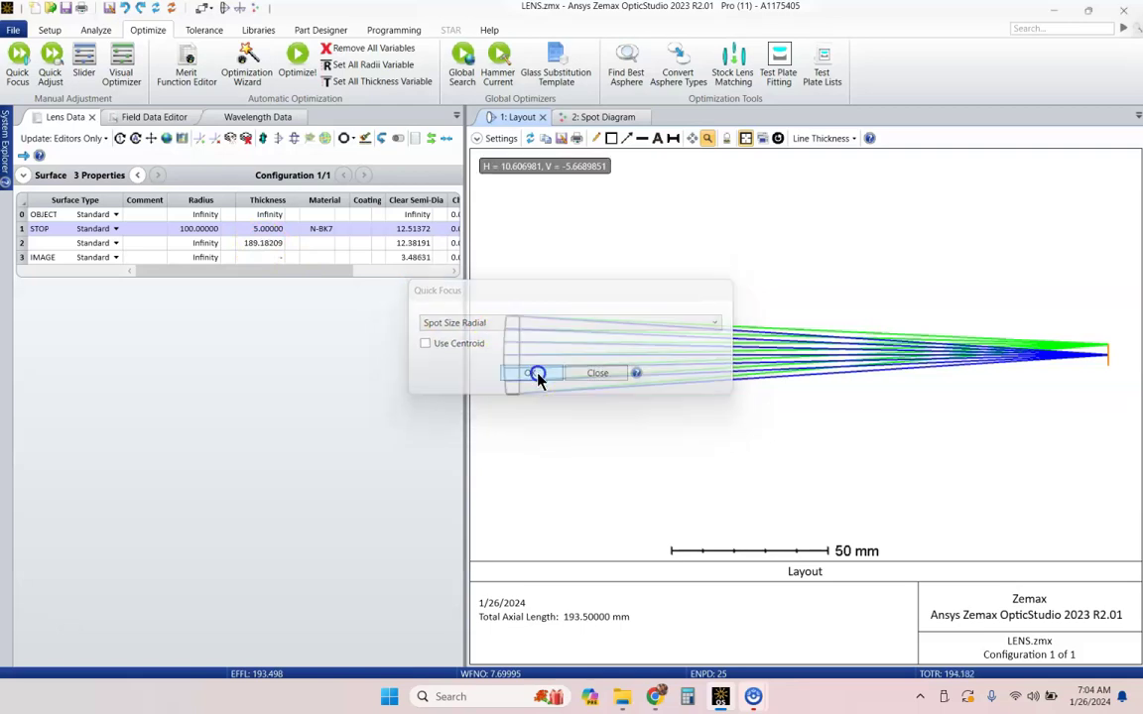
click(264, 248)
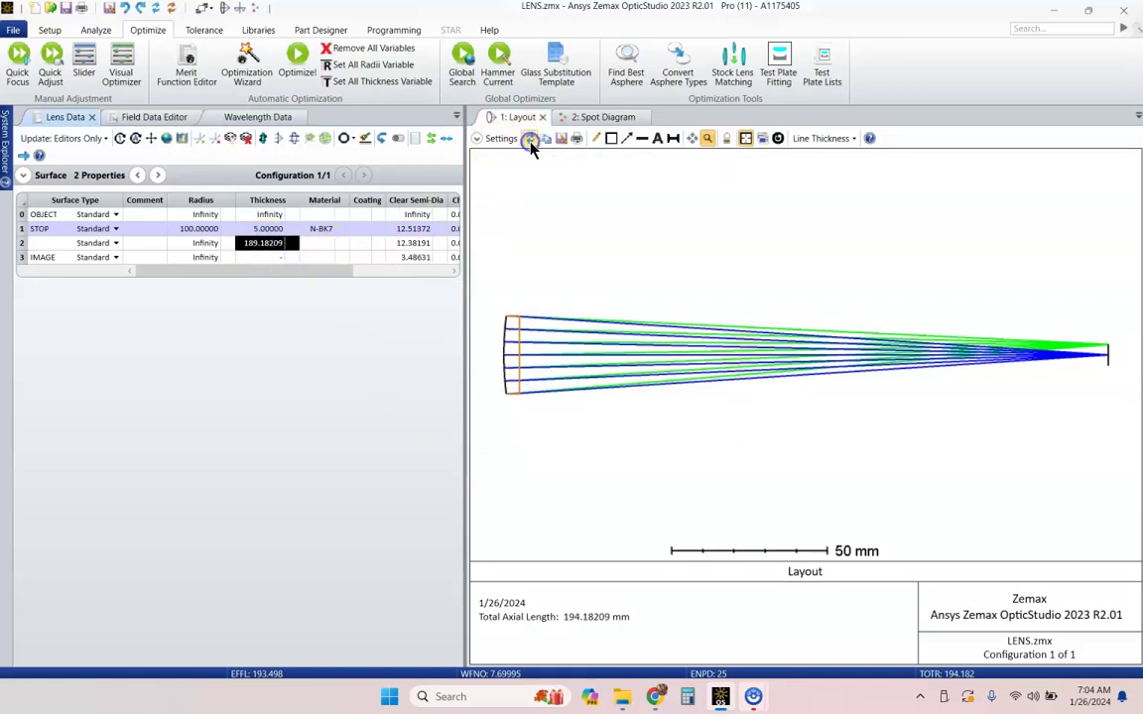
Step: Refresh the spot diagram for the refocused lens, showing RMS radii 62.757 and 63.118 µm
click(603, 117)
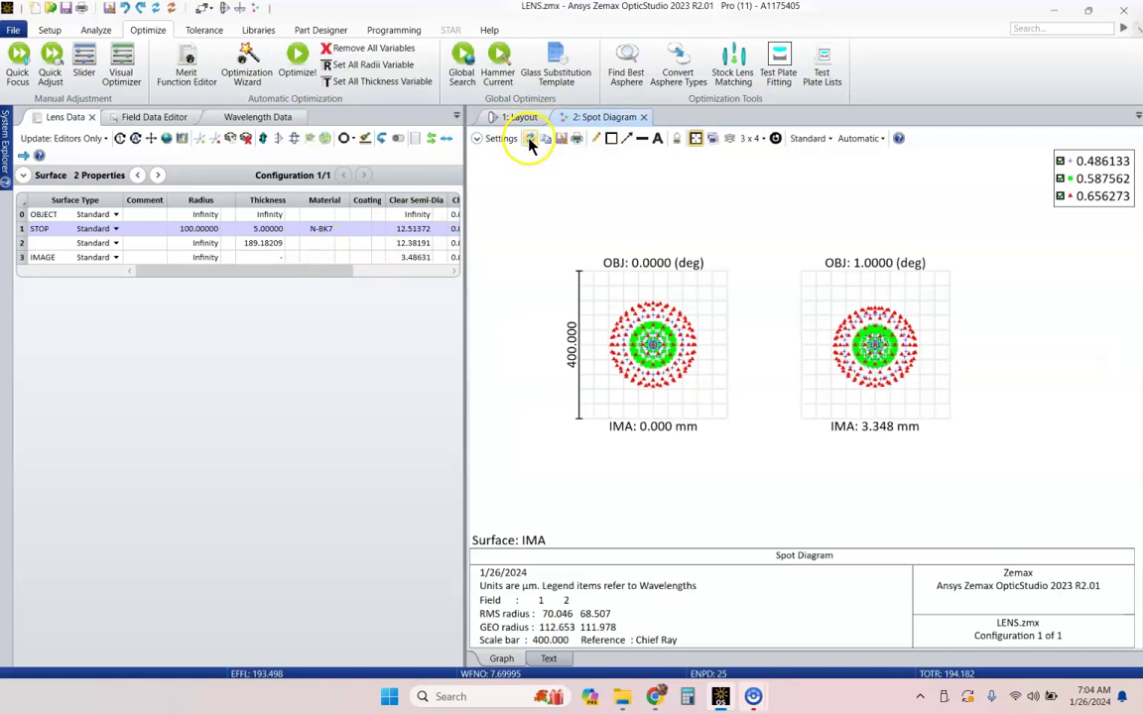
click(530, 140)
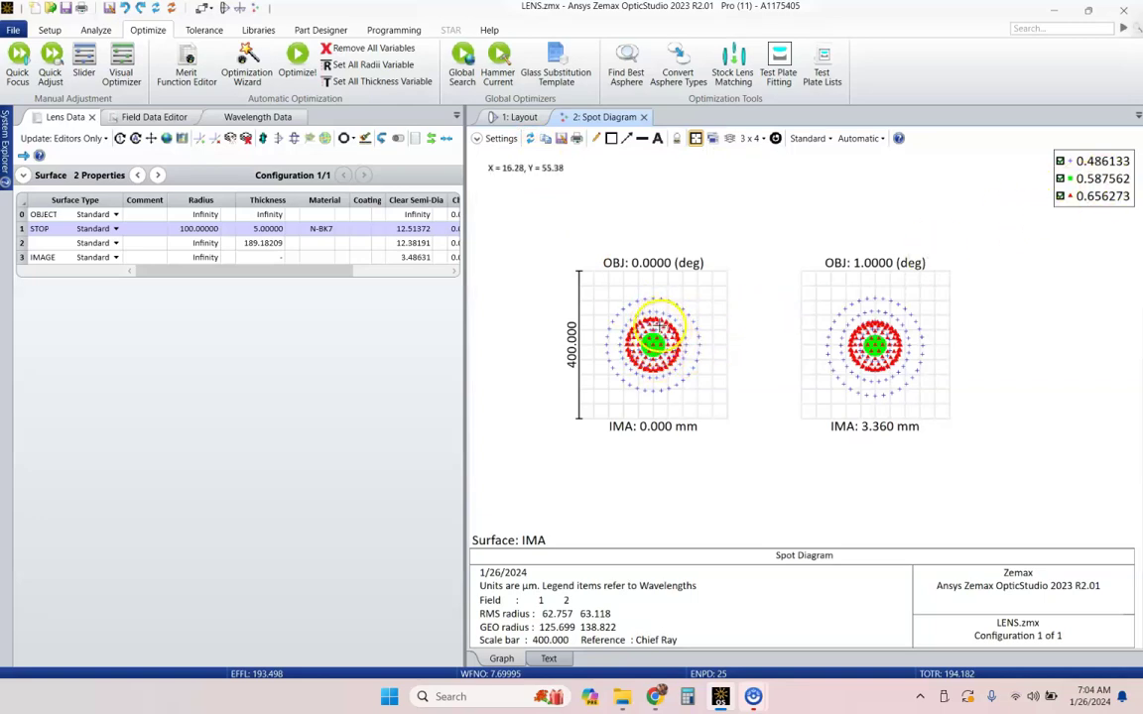
scroll(650, 352, up, 1)
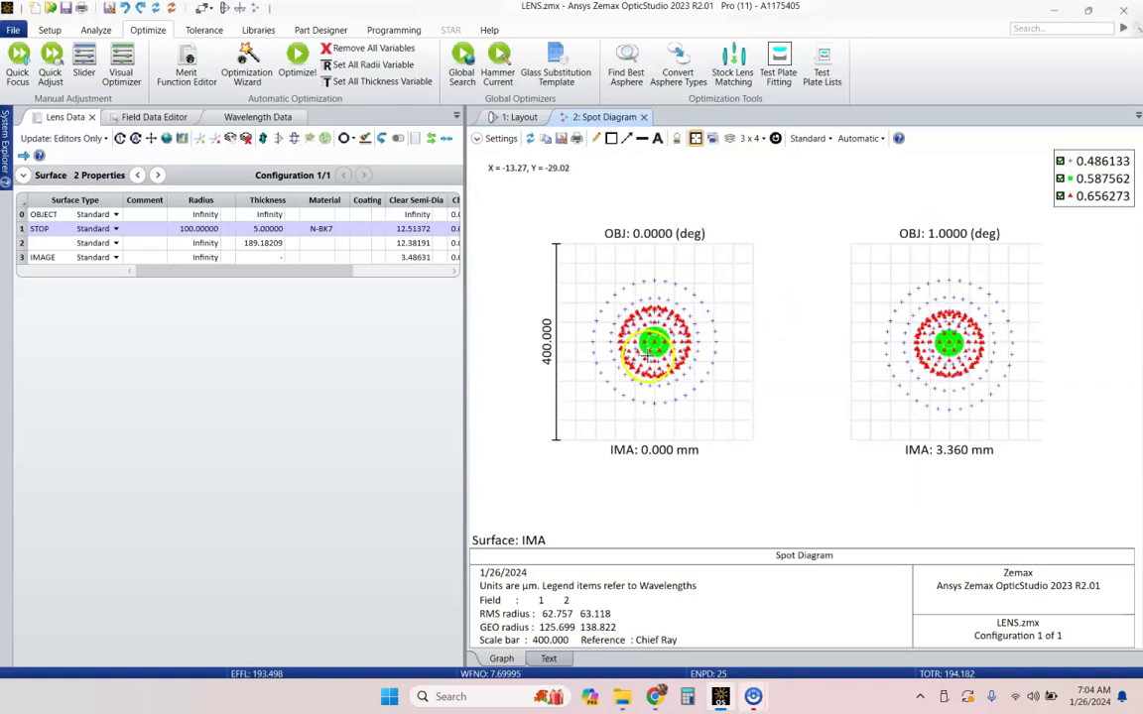
scroll(649, 352, up, 4)
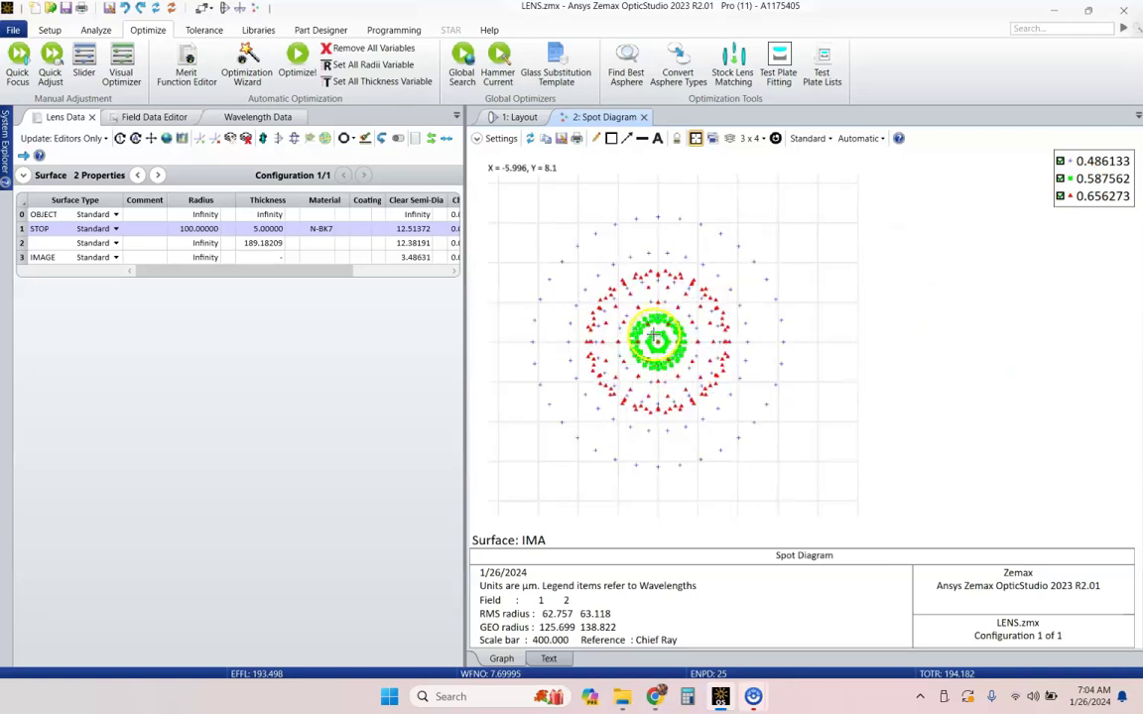
click(772, 139)
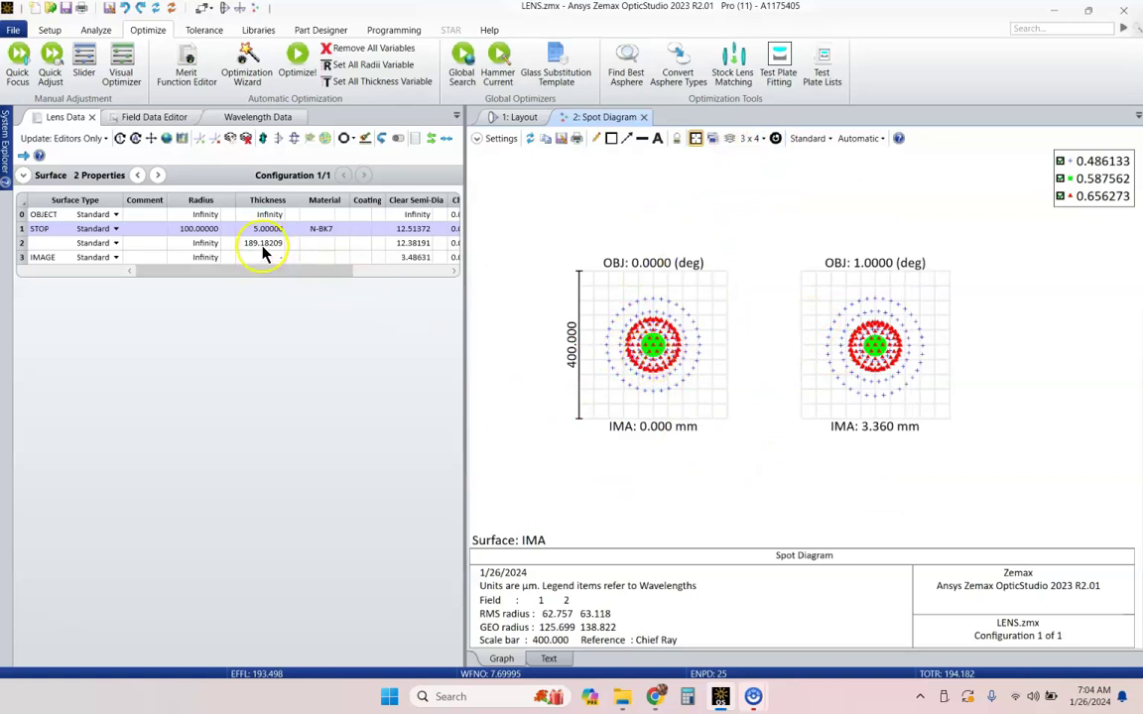
Step: Refresh the Layout at 194.18209 mm, zoom in on the ray focus, then reset zoom
click(528, 119)
click(529, 139)
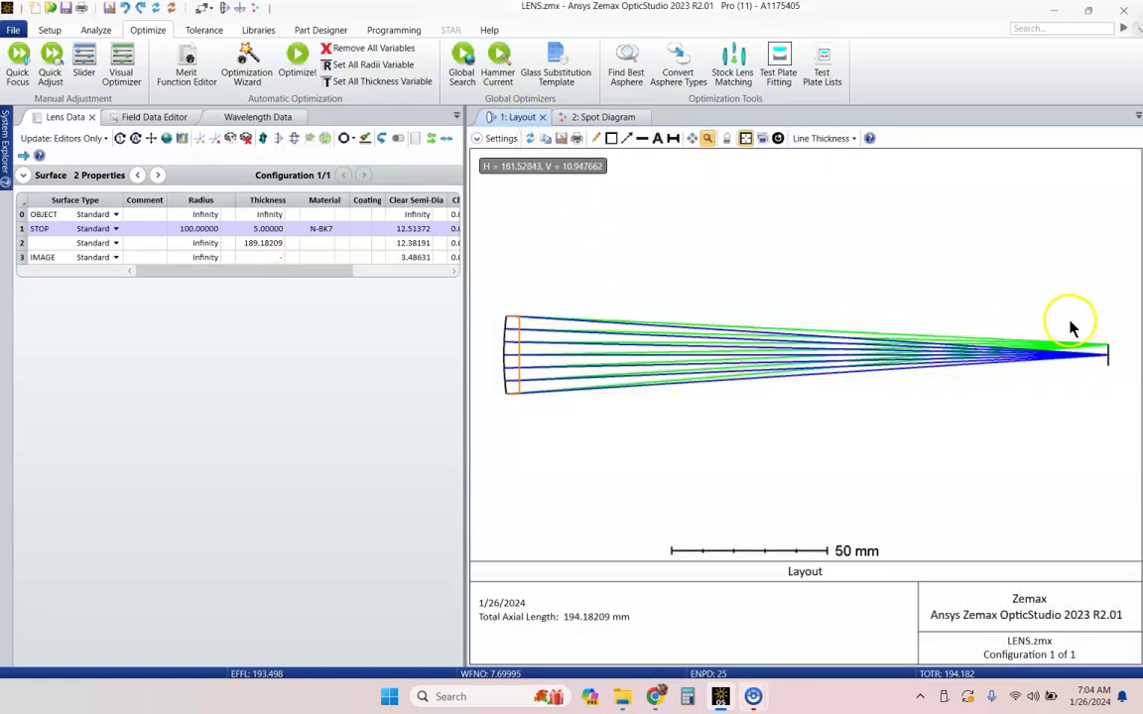
click(1120, 355)
click(1082, 350)
click(1082, 350)
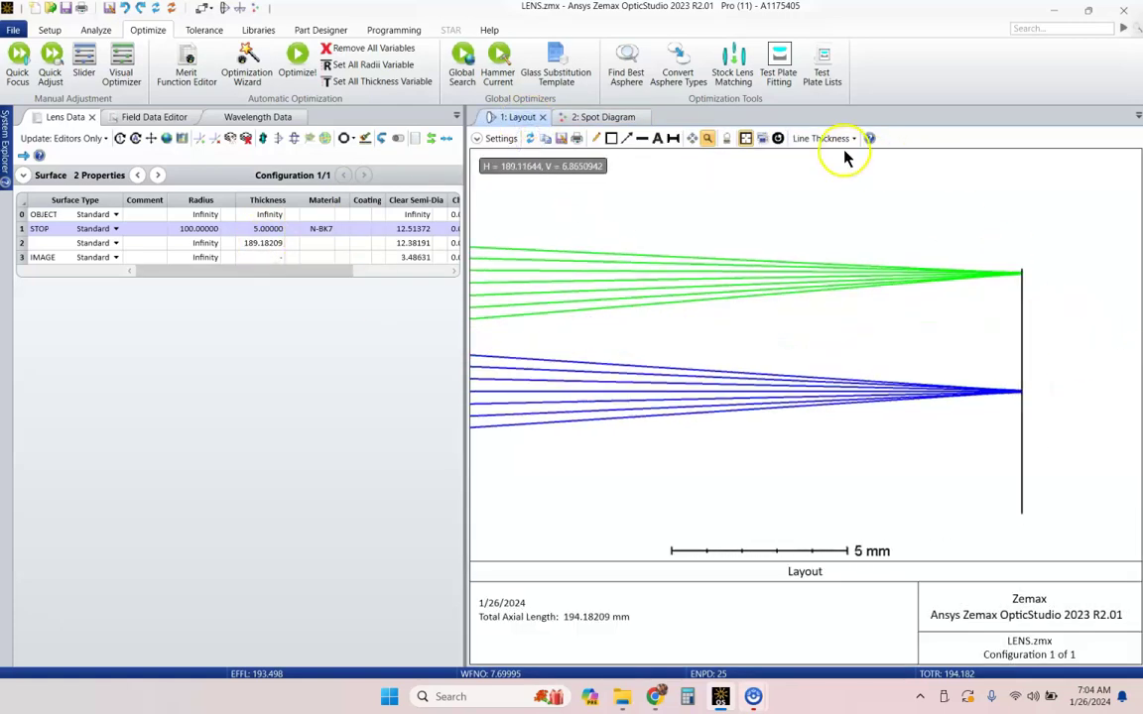
click(780, 139)
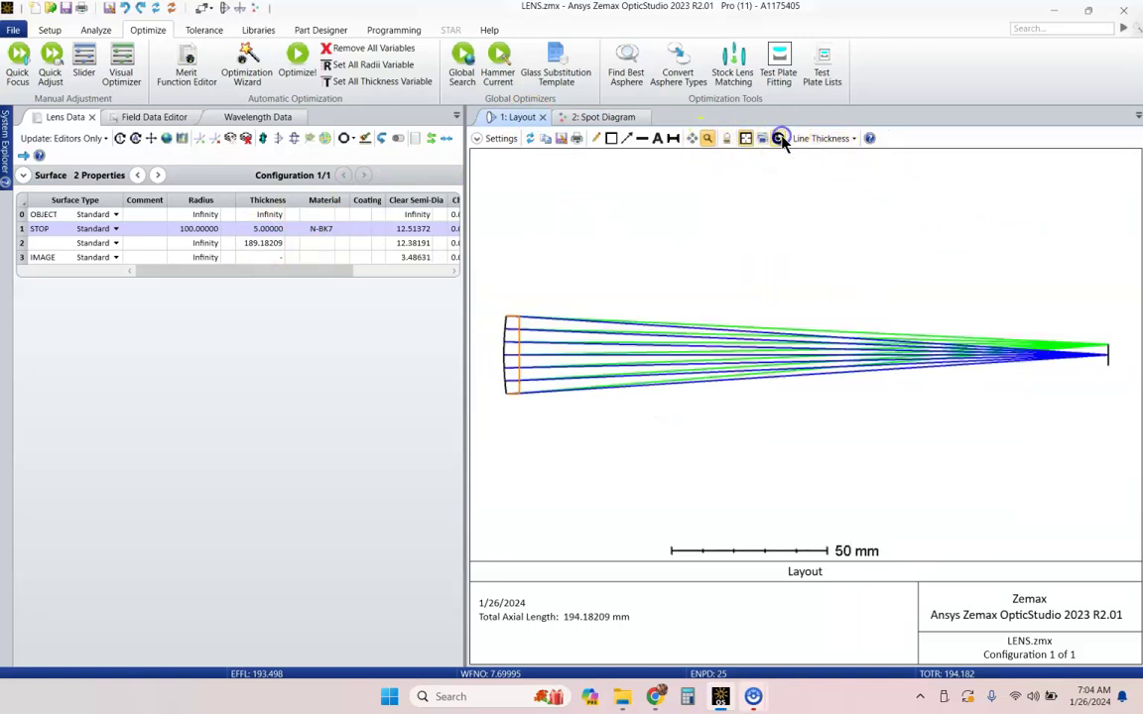